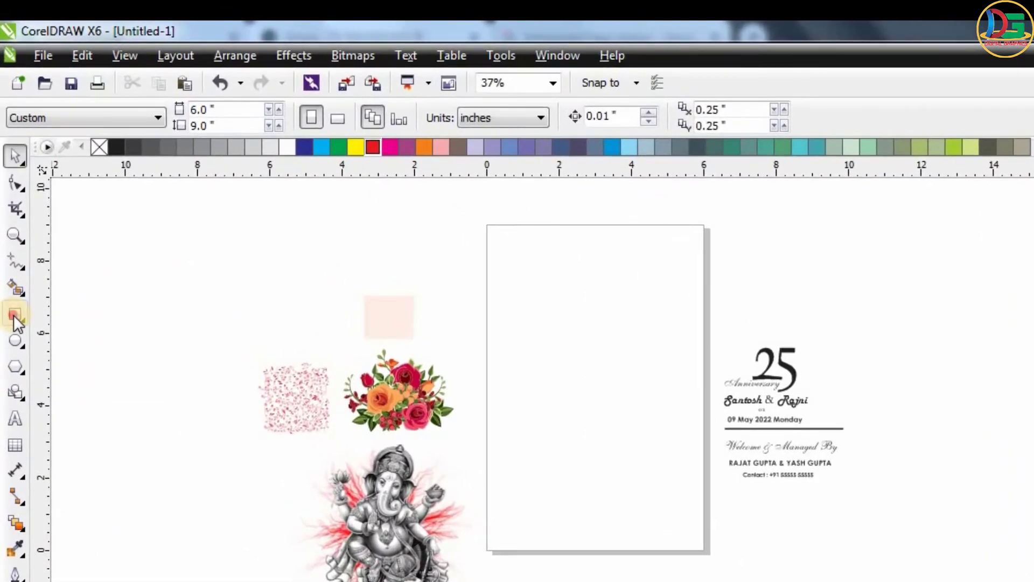
Add a 6 x 9 page-sized rectangle with a 0.534" inside contour.
{"action": "double_click", "coordinate": [12, 237]}
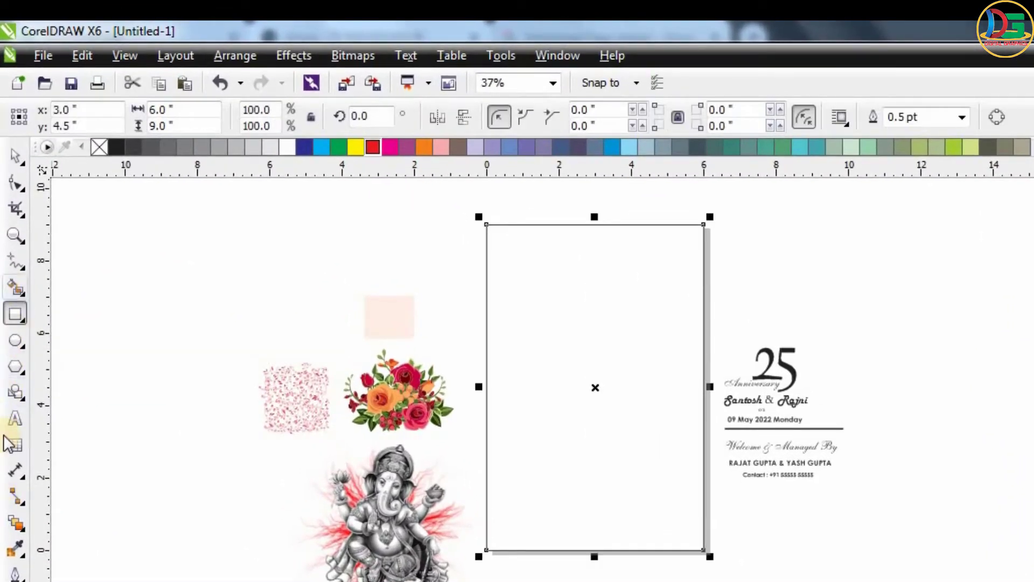
{"action": "left_click", "coordinate": [19, 524]}
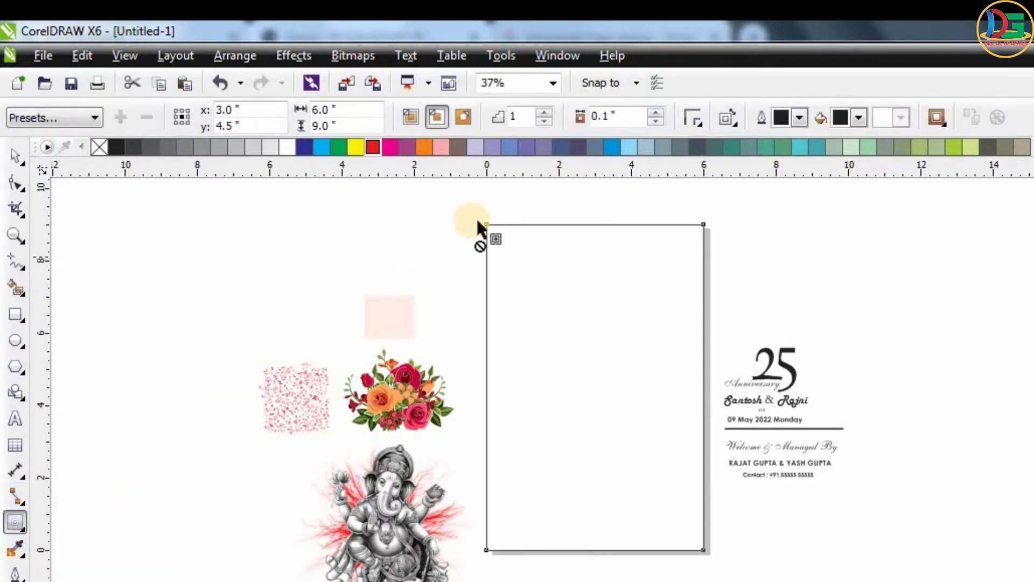
{"action": "left_click_drag", "start_coordinate": [487, 225], "coordinate": [502, 259]}
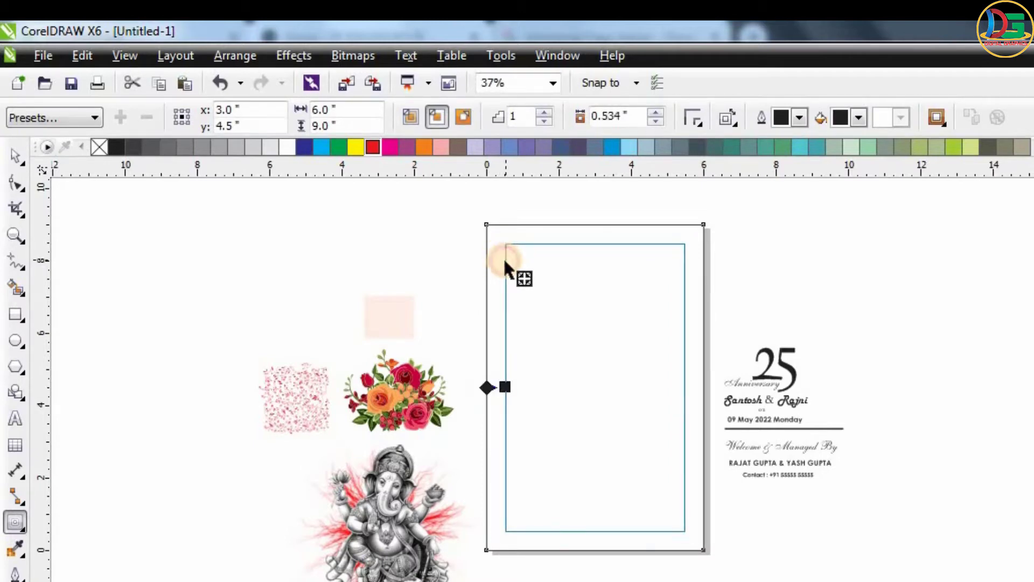
{"action": "left_click_drag", "start_coordinate": [500, 253], "coordinate": [504, 257]}
Break the contour group apart so the inset becomes its own rectangle.
{"action": "left_click", "coordinate": [15, 156]}
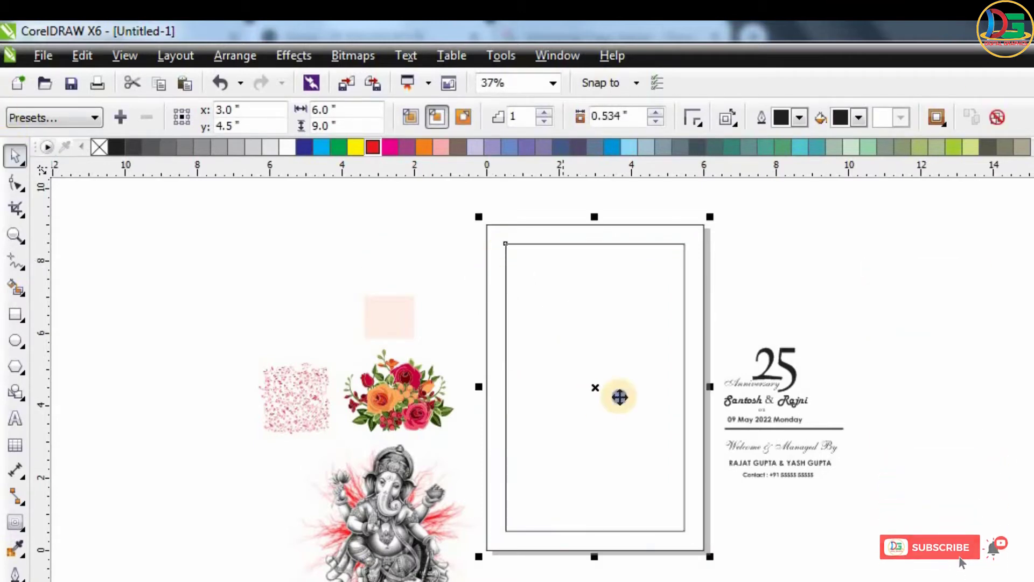
{"action": "right_click", "coordinate": [620, 397]}
{"action": "left_click", "coordinate": [638, 426]}
{"action": "left_click_drag", "start_coordinate": [630, 330], "coordinate": [620, 395]}
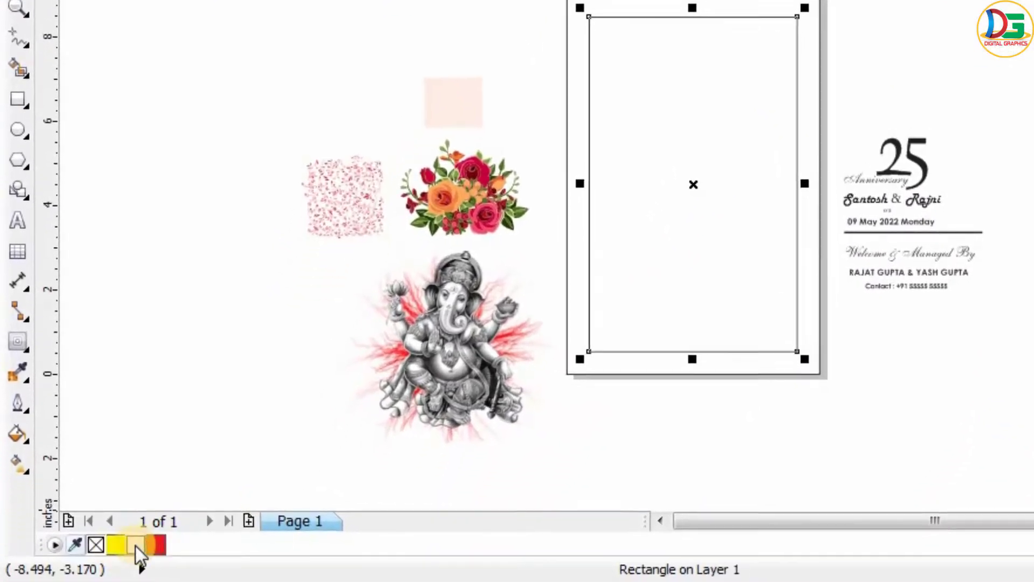
Fill the inner rectangle light peach and remove its outline.
{"action": "left_click", "coordinate": [116, 563]}
{"action": "left_click", "coordinate": [837, 76]}
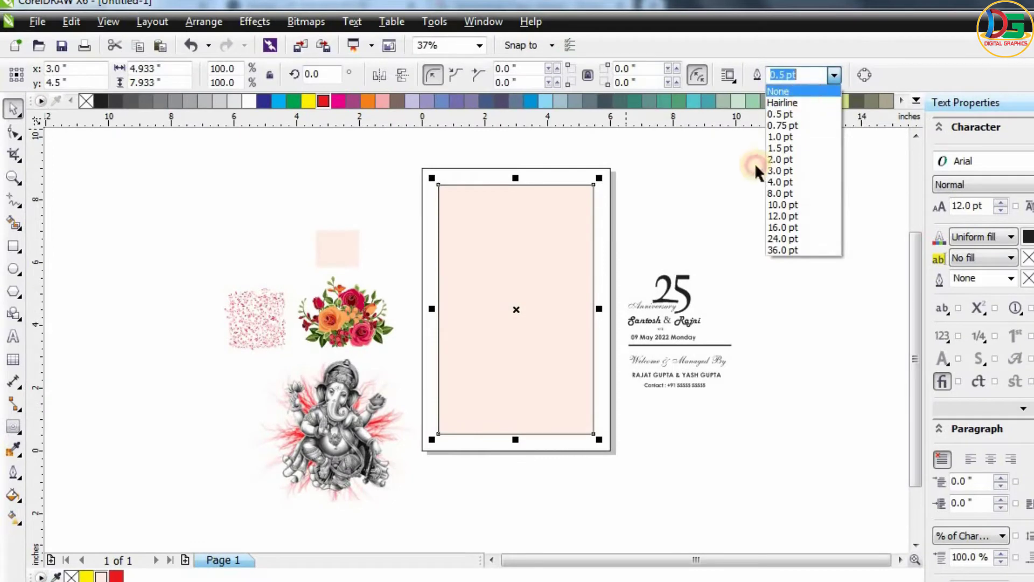
{"action": "left_click", "coordinate": [781, 148]}
Remove the outer rectangle's outline and fill it with a pink shade.
{"action": "left_click", "coordinate": [592, 178]}
{"action": "left_click", "coordinate": [836, 78]}
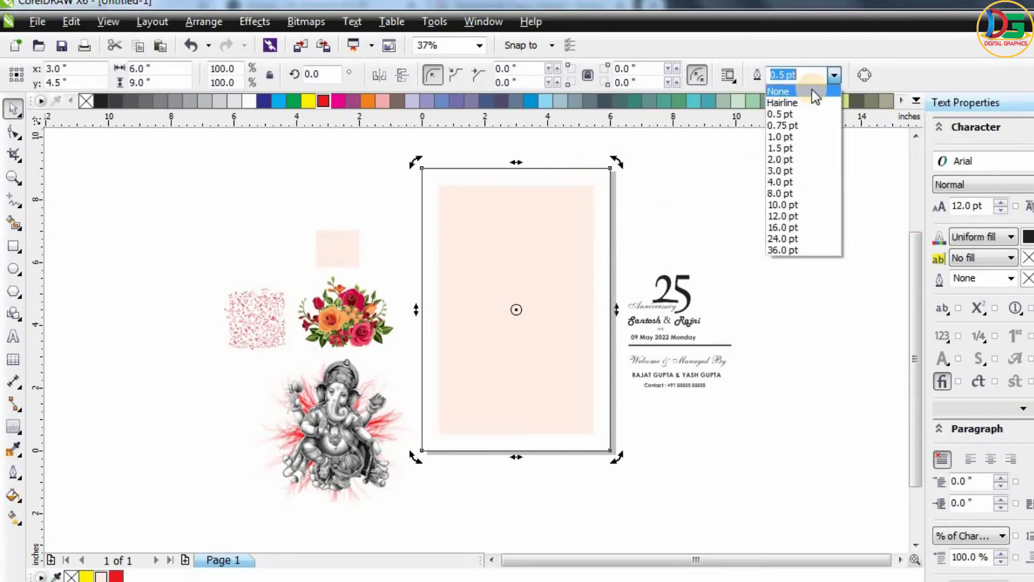
{"action": "left_click", "coordinate": [810, 90]}
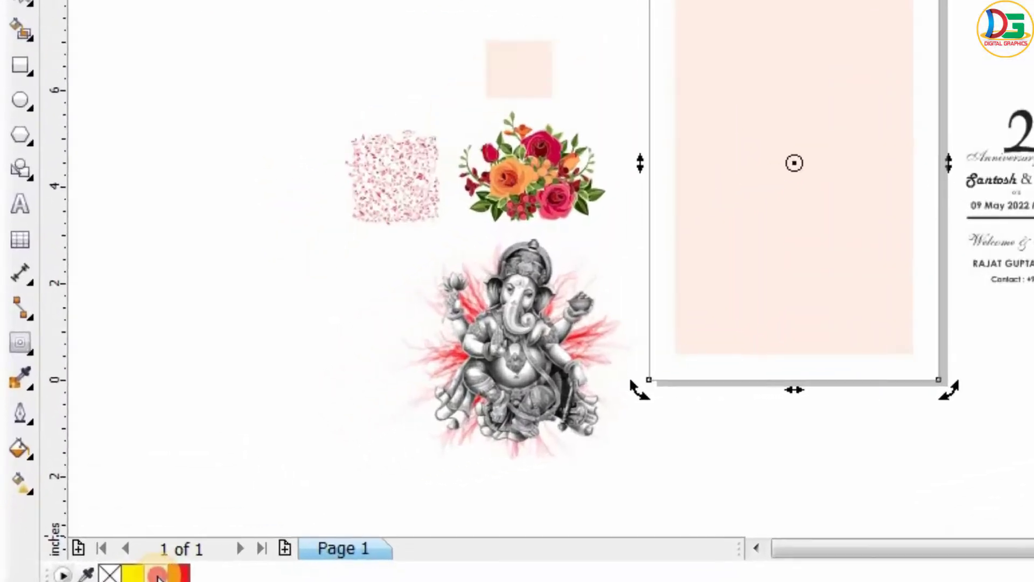
{"action": "left_click_drag", "start_coordinate": [102, 576], "coordinate": [192, 545]}
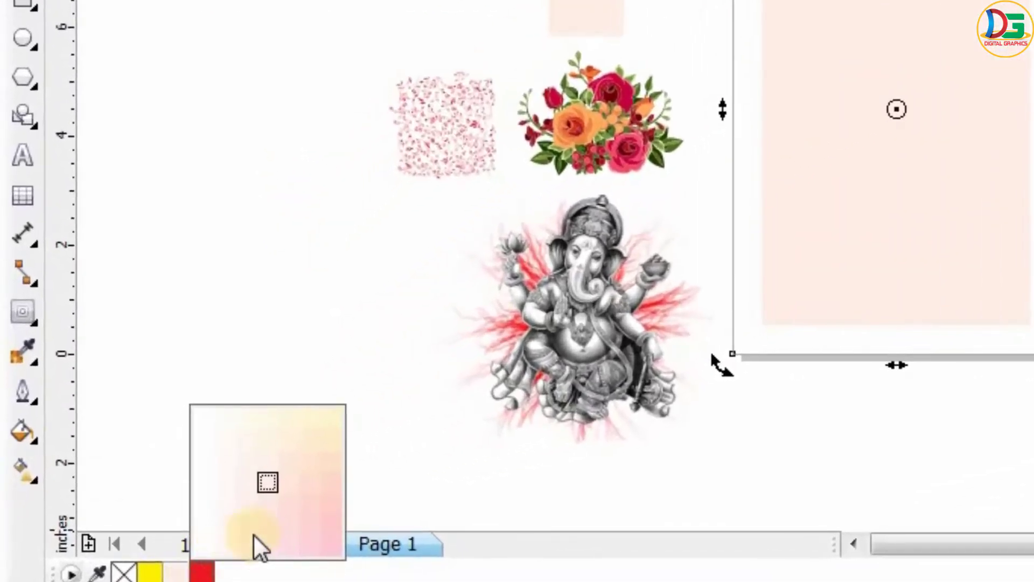
{"action": "left_click", "coordinate": [328, 511]}
{"action": "left_click", "coordinate": [384, 175]}
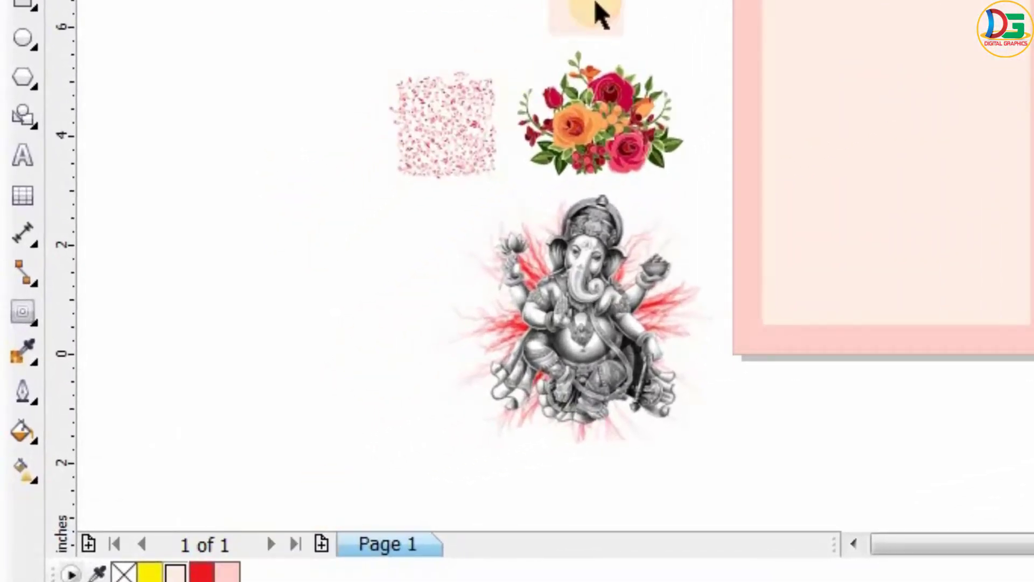
{"action": "left_click", "coordinate": [593, 17]}
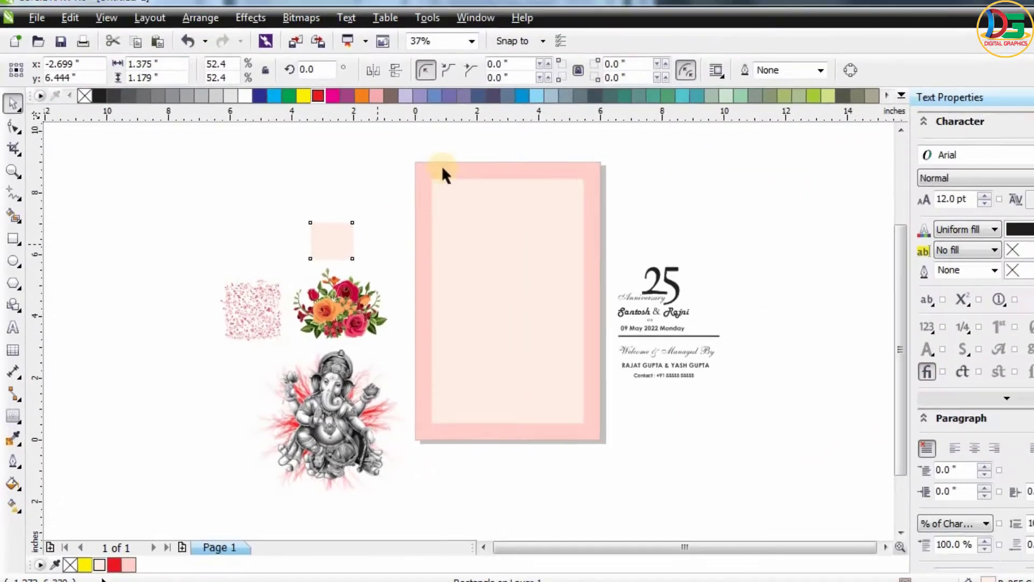
Move the rose bouquet onto the card's top-left corner and enlarge it slightly.
{"action": "scroll", "coordinate": [441, 164], "scroll_direction": "up", "scroll_amount": 2}
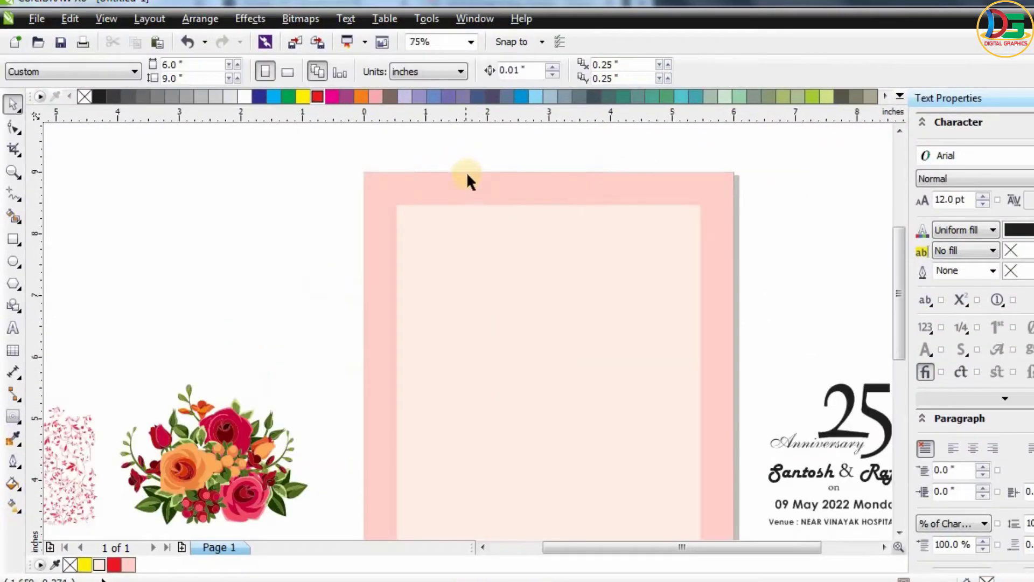
{"action": "scroll", "coordinate": [446, 240], "scroll_direction": "down", "scroll_amount": 2}
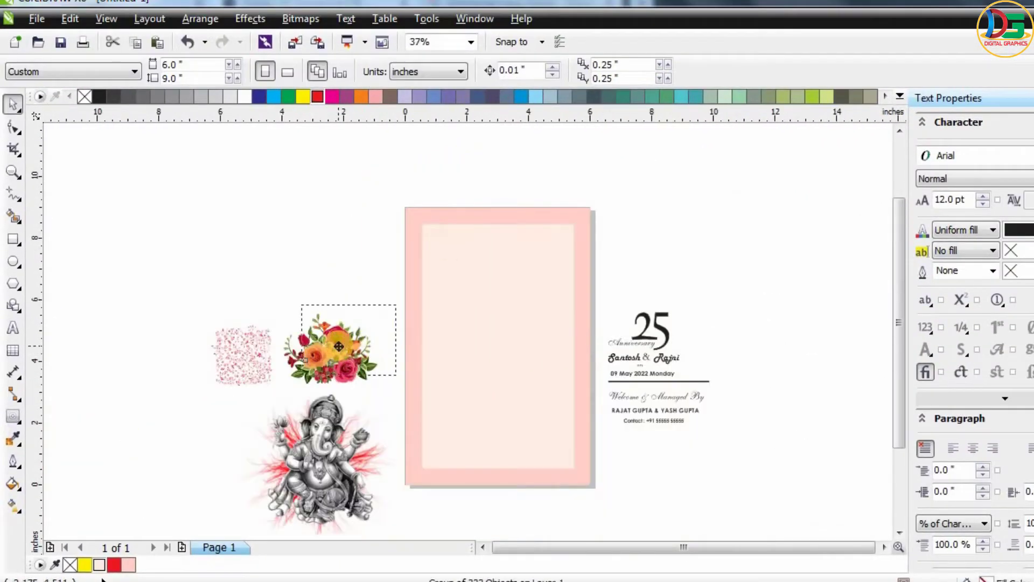
{"action": "left_click", "coordinate": [345, 337]}
{"action": "scroll", "coordinate": [420, 233], "scroll_direction": "up", "scroll_amount": 2}
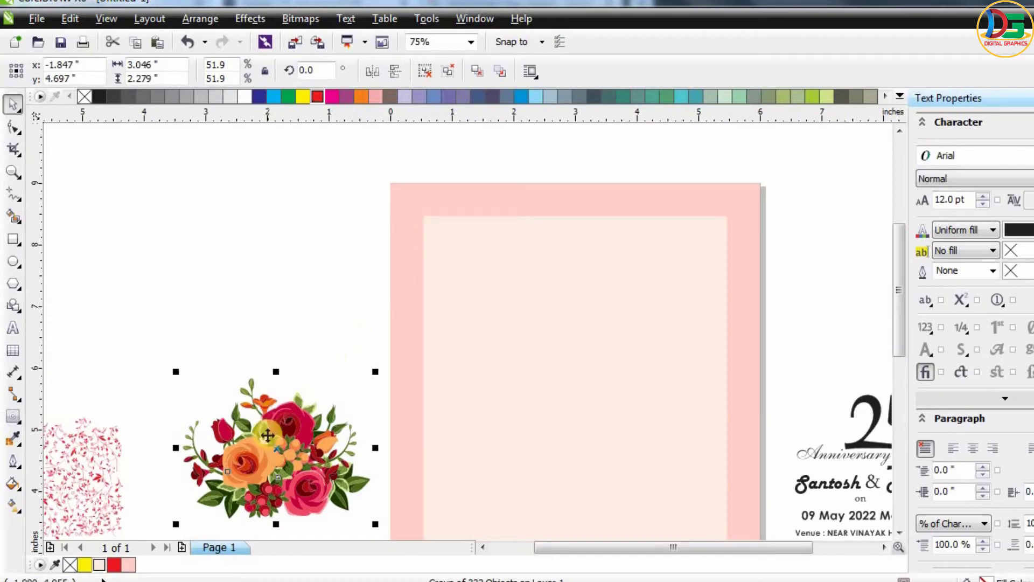
{"action": "mouse_move", "coordinate": [268, 435]}
{"action": "left_mouse_down"}
{"action": "mouse_move", "coordinate": [264, 269]}
{"action": "mouse_move", "coordinate": [427, 227]}
{"action": "left_mouse_up"}
{"action": "scroll", "coordinate": [431, 225], "scroll_direction": "up", "scroll_amount": 1}
{"action": "scroll", "coordinate": [434, 229], "scroll_direction": "up", "scroll_amount": 1}
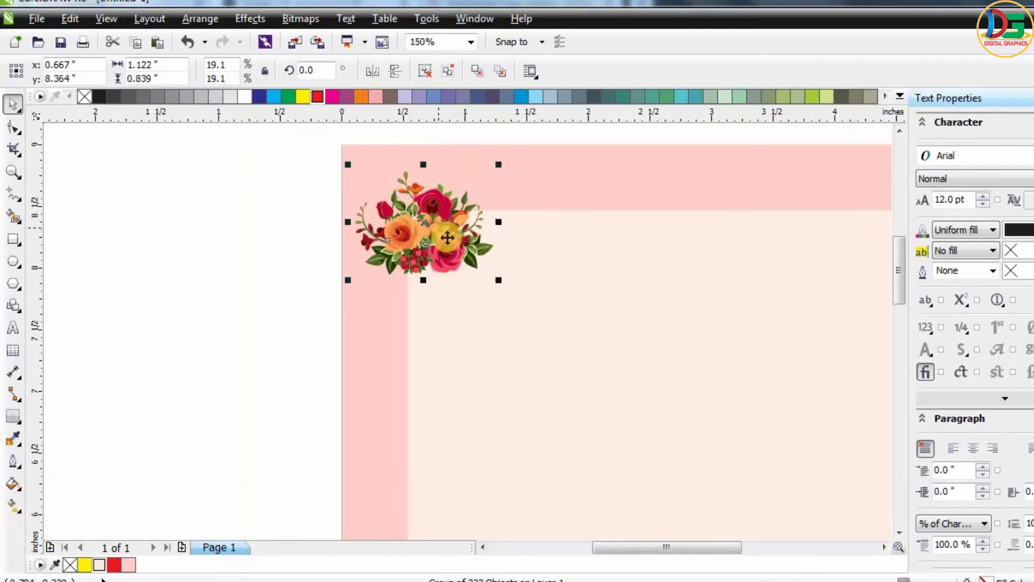
{"action": "left_click_drag", "start_coordinate": [499, 280], "coordinate": [549, 319]}
{"action": "mouse_move", "coordinate": [442, 261]}
{"action": "left_mouse_down"}
{"action": "mouse_move", "coordinate": [429, 261]}
{"action": "mouse_move", "coordinate": [437, 245]}
{"action": "left_mouse_up"}
Rotate the bouquet about 90° and scale it up to 37.9%.
{"action": "left_click", "coordinate": [437, 245]}
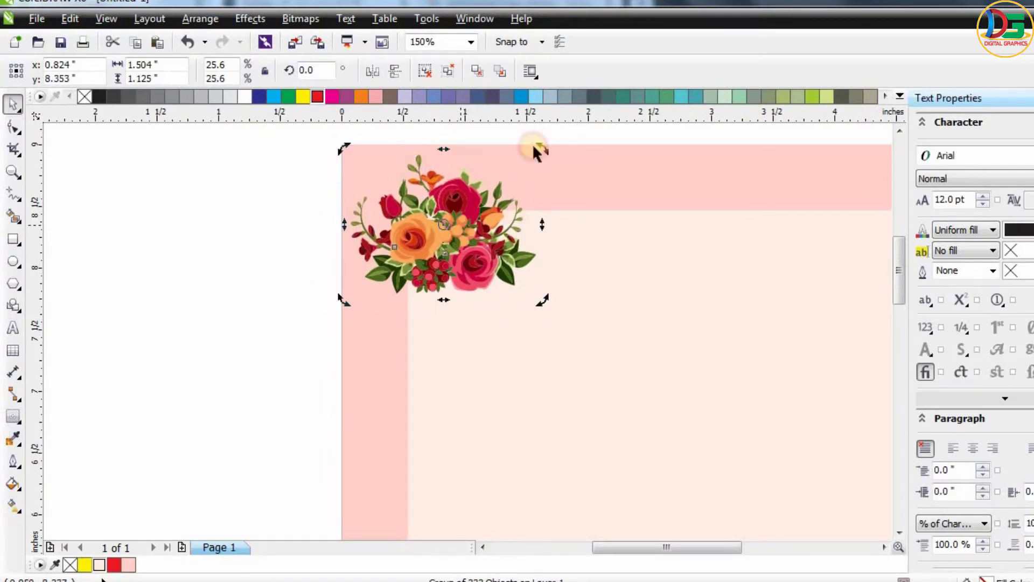
{"action": "left_click_drag", "start_coordinate": [542, 152], "coordinate": [471, 321]}
{"action": "key", "text": "ctrl+z"}
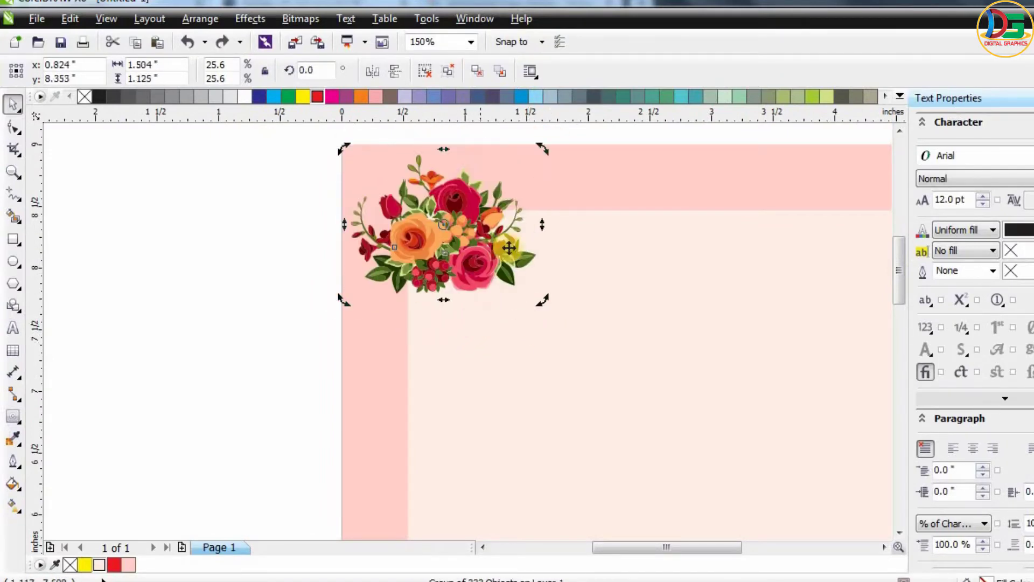
{"action": "left_click_drag", "start_coordinate": [499, 339], "coordinate": [358, 342]}
{"action": "left_click", "coordinate": [249, 298]}
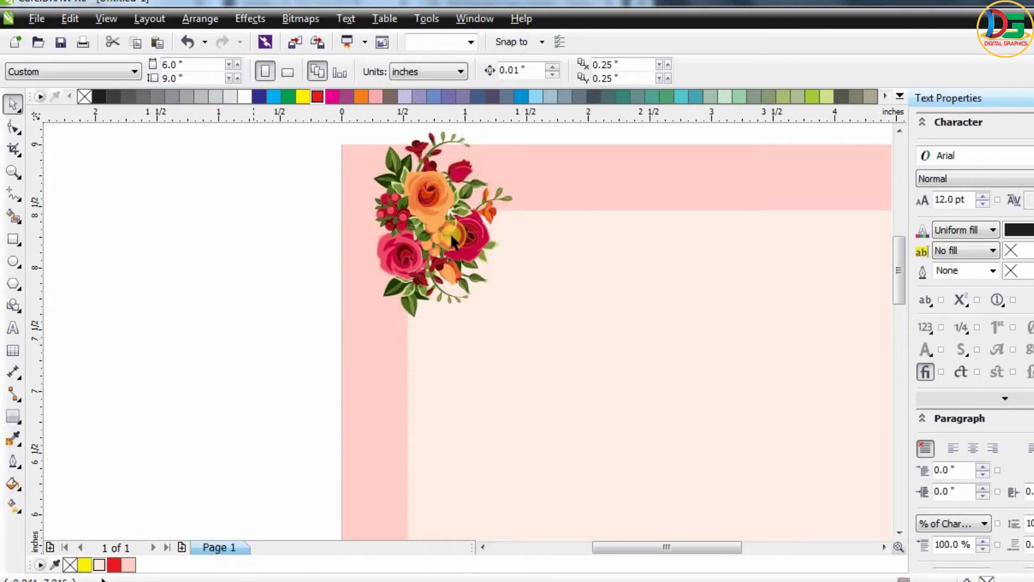
{"action": "left_click", "coordinate": [456, 264]}
{"action": "left_click_drag", "start_coordinate": [517, 362], "coordinate": [565, 431]}
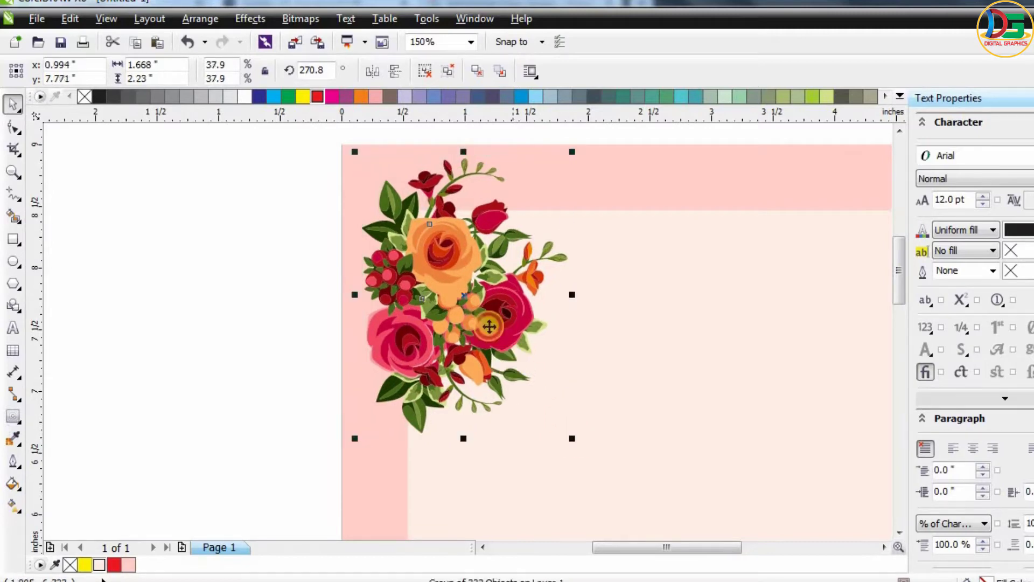
{"action": "left_click_drag", "start_coordinate": [486, 324], "coordinate": [467, 306]}
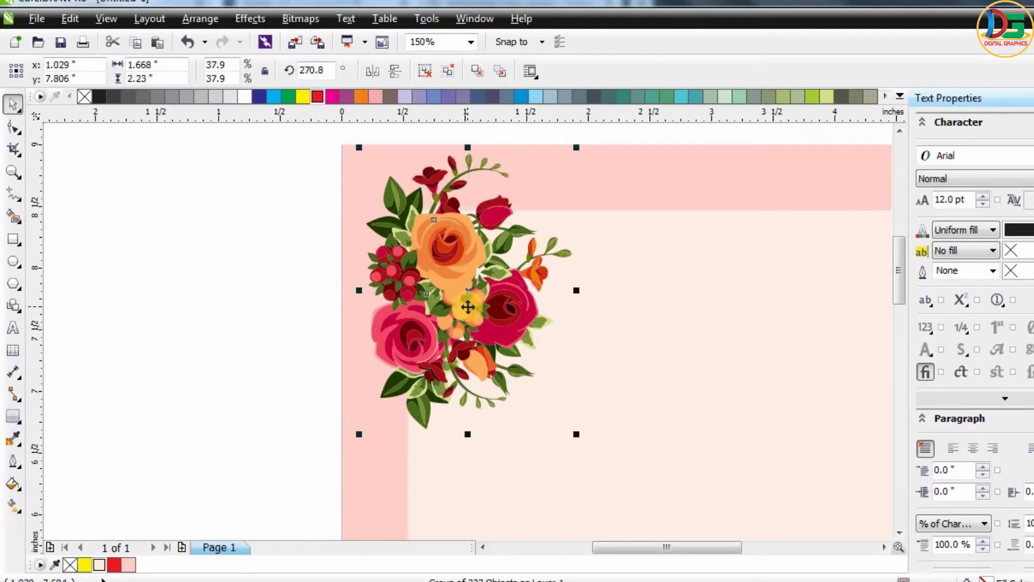
Try PowerClipping the bouquet inside the pink rectangle, then undo it.
{"action": "right_click", "coordinate": [467, 307]}
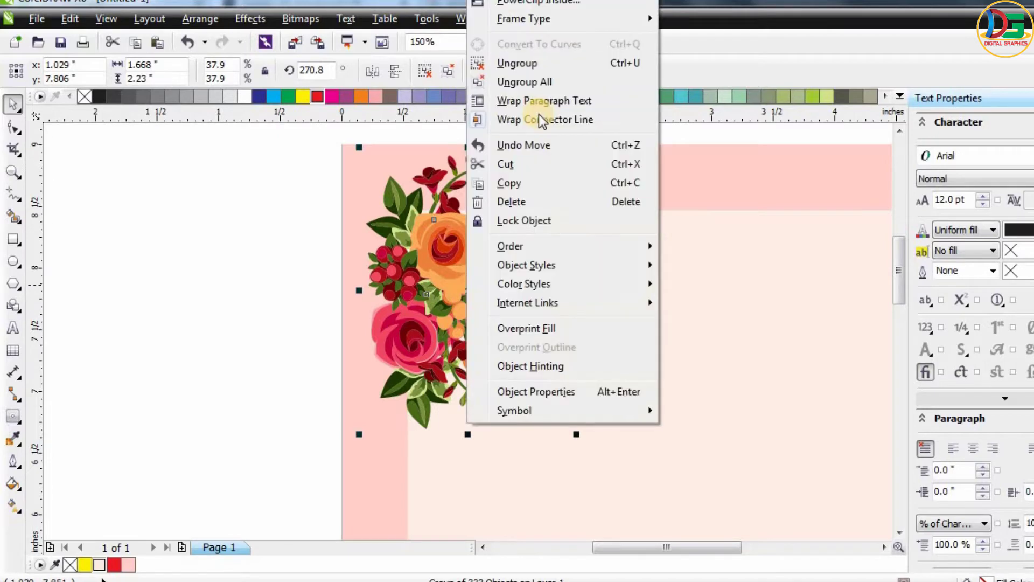
{"action": "left_click", "coordinate": [545, 7]}
{"action": "left_click", "coordinate": [582, 258]}
{"action": "key", "text": "ctrl+z"}
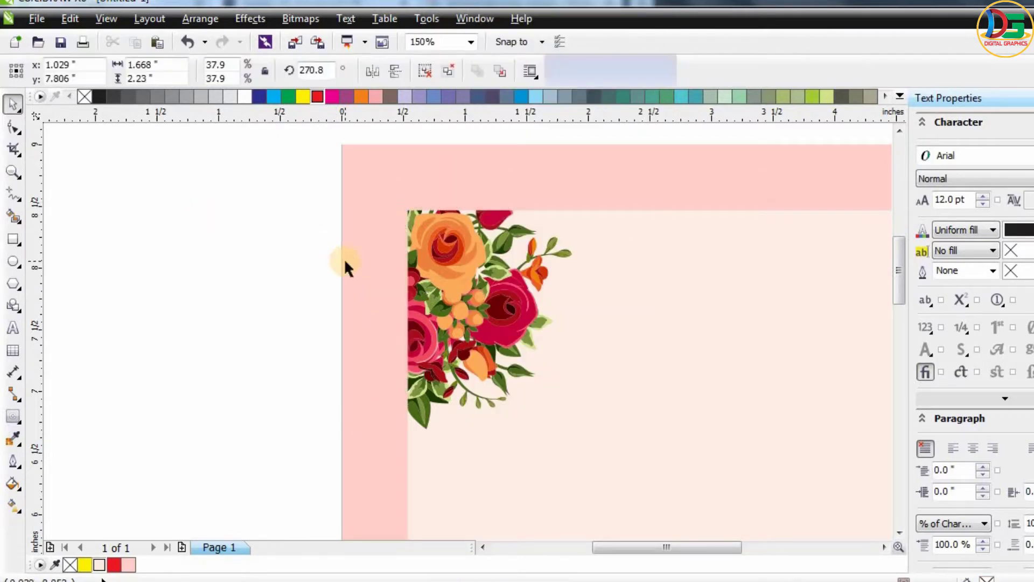
Check the pink rectangle's outline width, then deselect it.
{"action": "left_click", "coordinate": [767, 289]}
{"action": "left_click", "coordinate": [802, 82]}
{"action": "key", "text": "Escape"}
{"action": "key", "text": "Escape"}
{"action": "scroll", "coordinate": [350, 216], "scroll_direction": "up", "scroll_amount": 5}
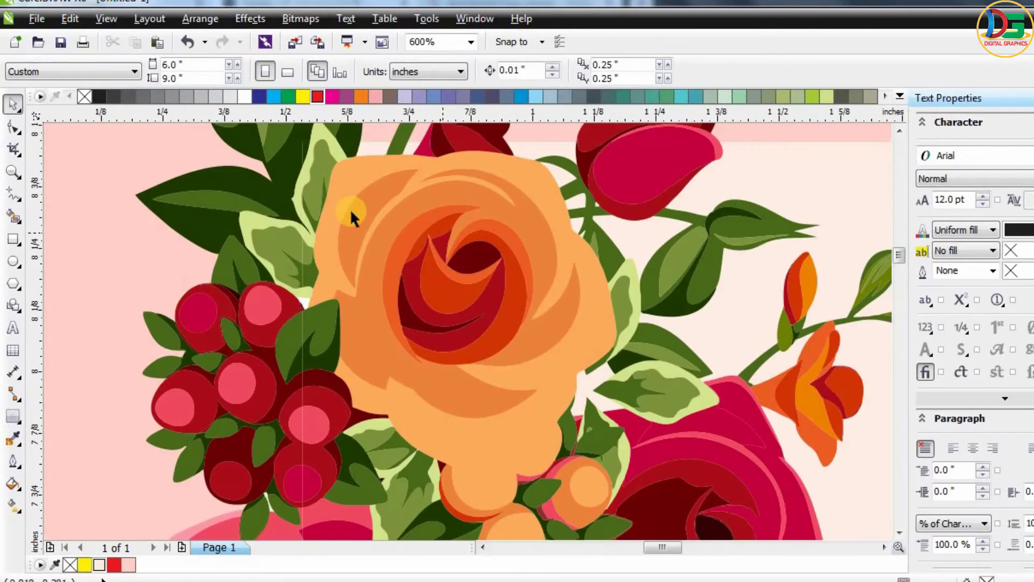
{"action": "scroll", "coordinate": [350, 208], "scroll_direction": "down", "scroll_amount": 5}
{"action": "scroll", "coordinate": [431, 218], "scroll_direction": "down", "scroll_amount": 1}
{"action": "scroll", "coordinate": [441, 231], "scroll_direction": "down", "scroll_amount": 2}
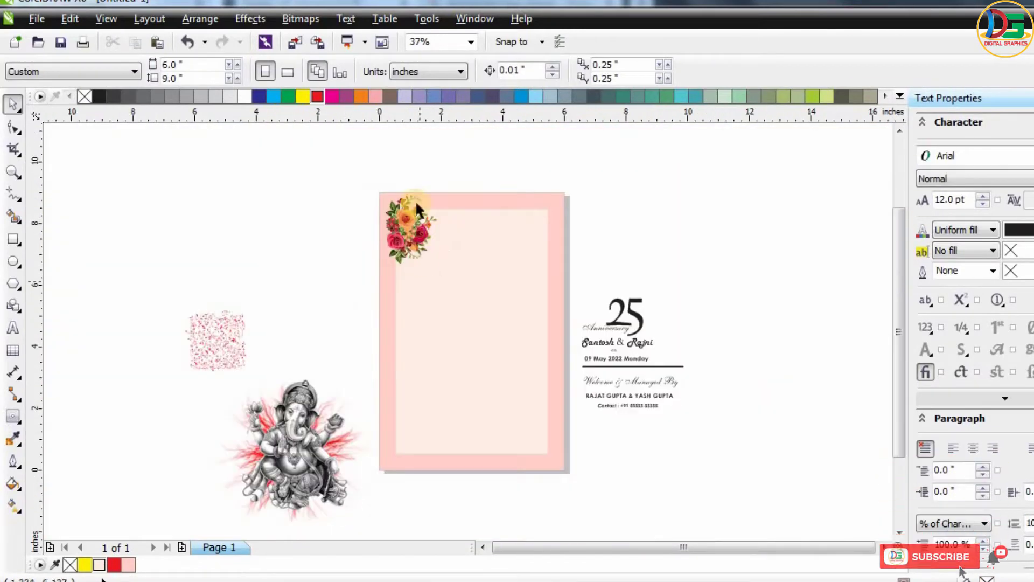
{"action": "scroll", "coordinate": [416, 205], "scroll_direction": "up", "scroll_amount": 3}
{"action": "scroll", "coordinate": [366, 204], "scroll_direction": "down", "scroll_amount": 1}
{"action": "scroll", "coordinate": [336, 195], "scroll_direction": "down", "scroll_amount": 2}
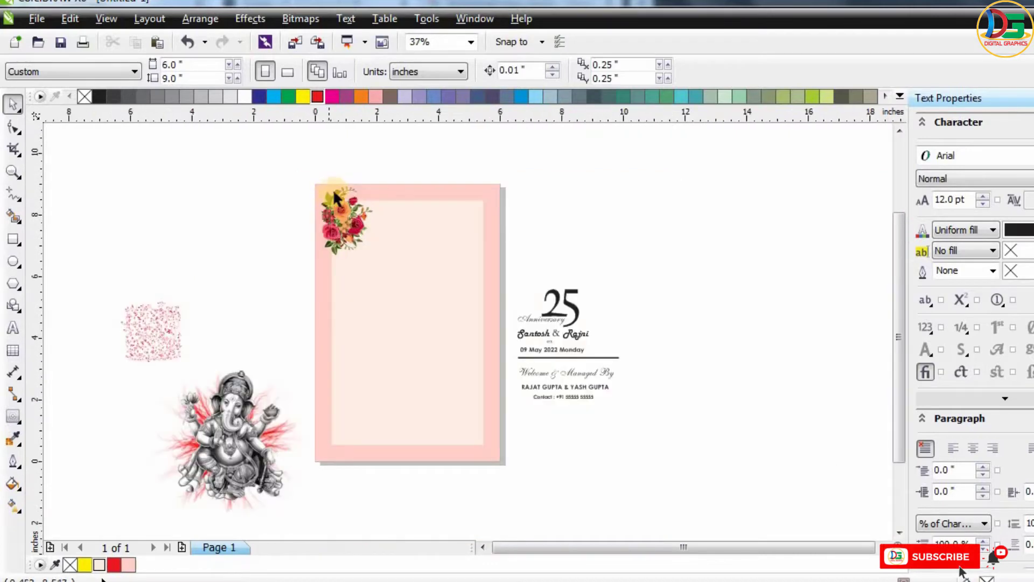
{"action": "mouse_move", "coordinate": [335, 195]}
{"action": "left_mouse_down"}
{"action": "mouse_move", "coordinate": [429, 374]}
{"action": "mouse_move", "coordinate": [482, 424]}
{"action": "left_mouse_up"}
{"action": "scroll", "coordinate": [429, 374], "scroll_direction": "up", "scroll_amount": 2}
{"action": "left_click_drag", "start_coordinate": [541, 360], "coordinate": [525, 352]}
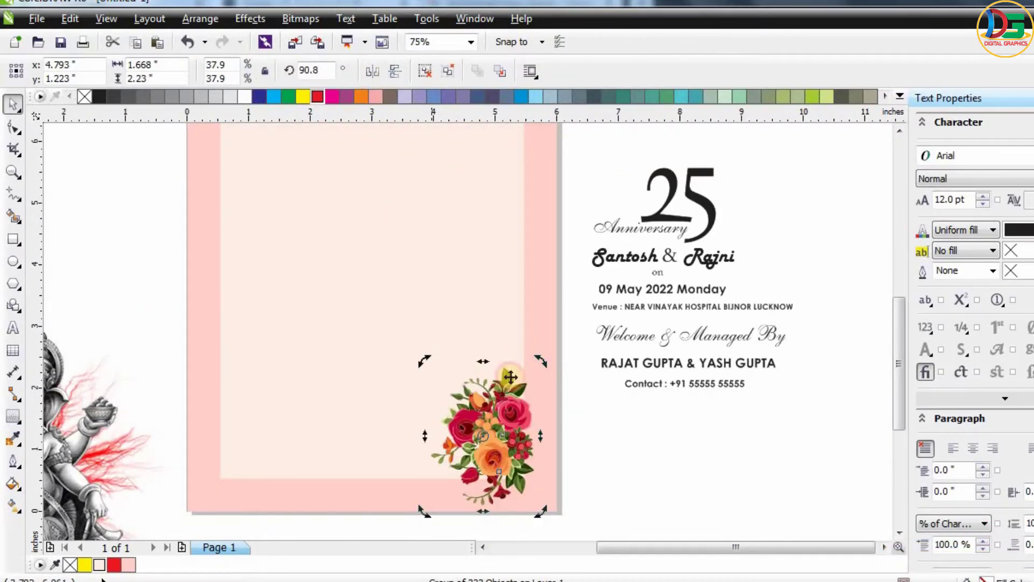
{"action": "left_click_drag", "start_coordinate": [455, 480], "coordinate": [453, 474]}
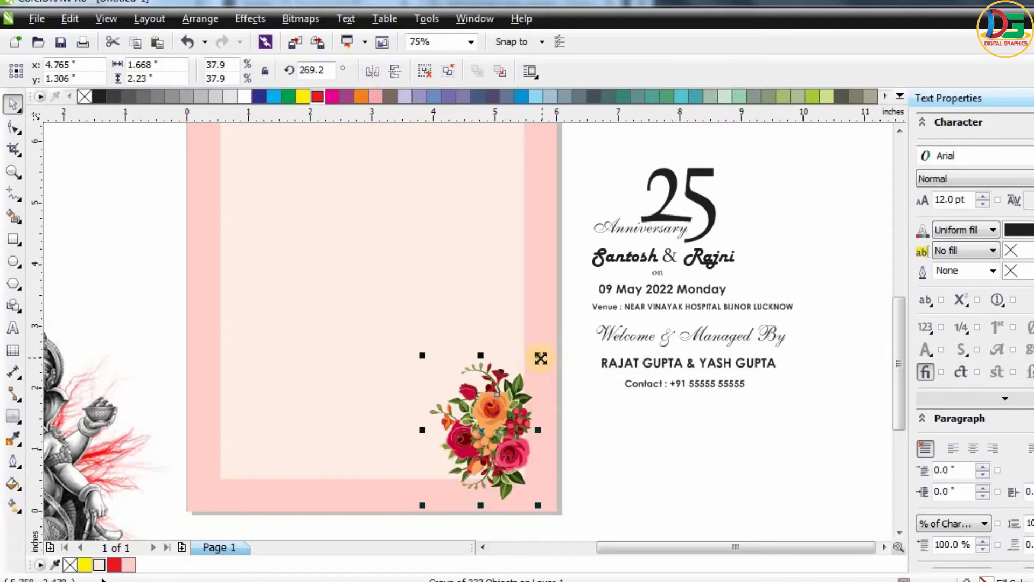
{"action": "left_click_drag", "start_coordinate": [540, 359], "coordinate": [550, 339]}
{"action": "scroll", "coordinate": [485, 420], "scroll_direction": "up", "scroll_amount": 2}
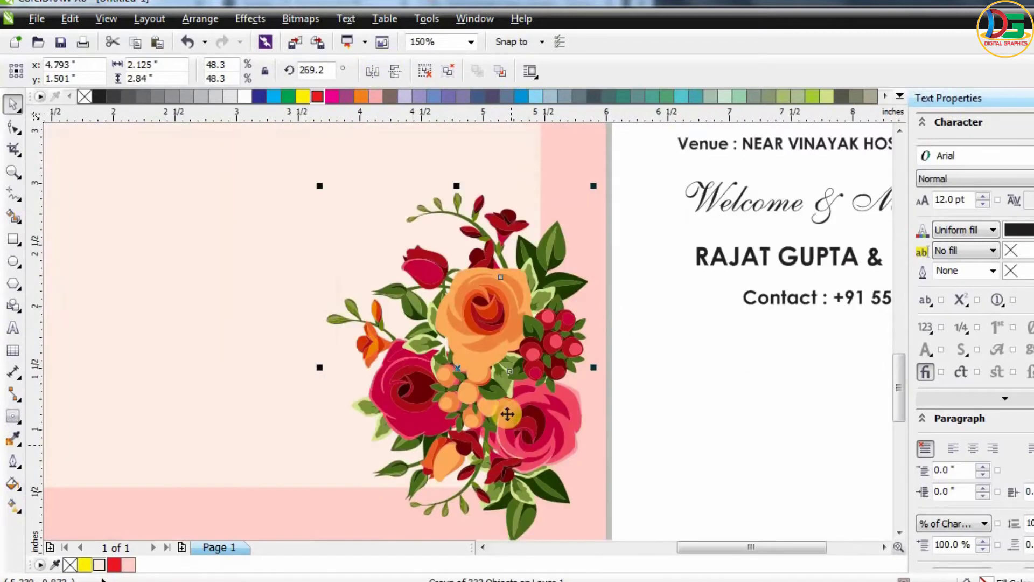
{"action": "left_click_drag", "start_coordinate": [507, 414], "coordinate": [513, 409]}
{"action": "scroll", "coordinate": [506, 407], "scroll_direction": "down", "scroll_amount": 2}
{"action": "scroll", "coordinate": [506, 402], "scroll_direction": "up", "scroll_amount": 2}
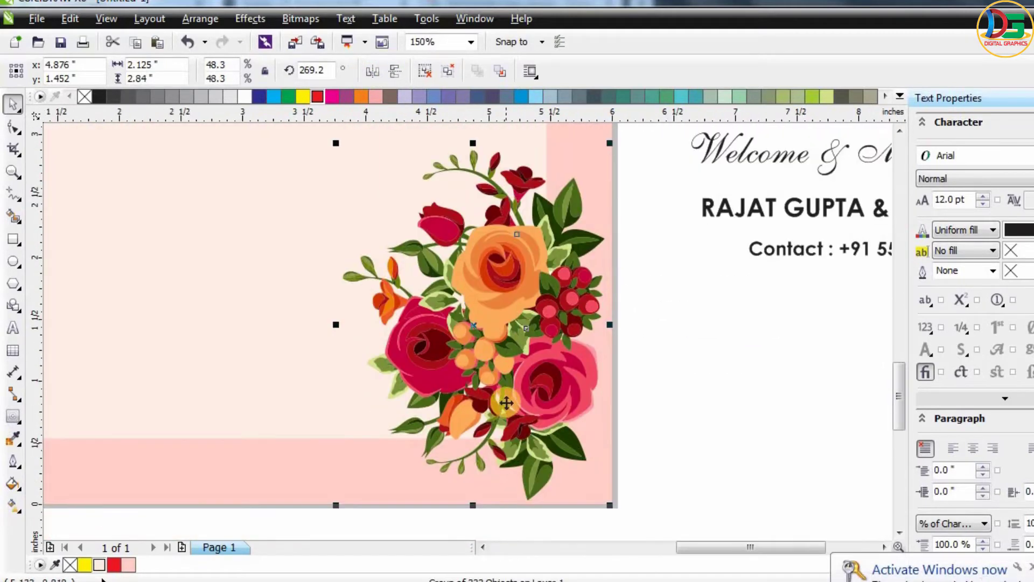
{"action": "double_click", "coordinate": [507, 400]}
{"action": "left_click", "coordinate": [819, 109]}
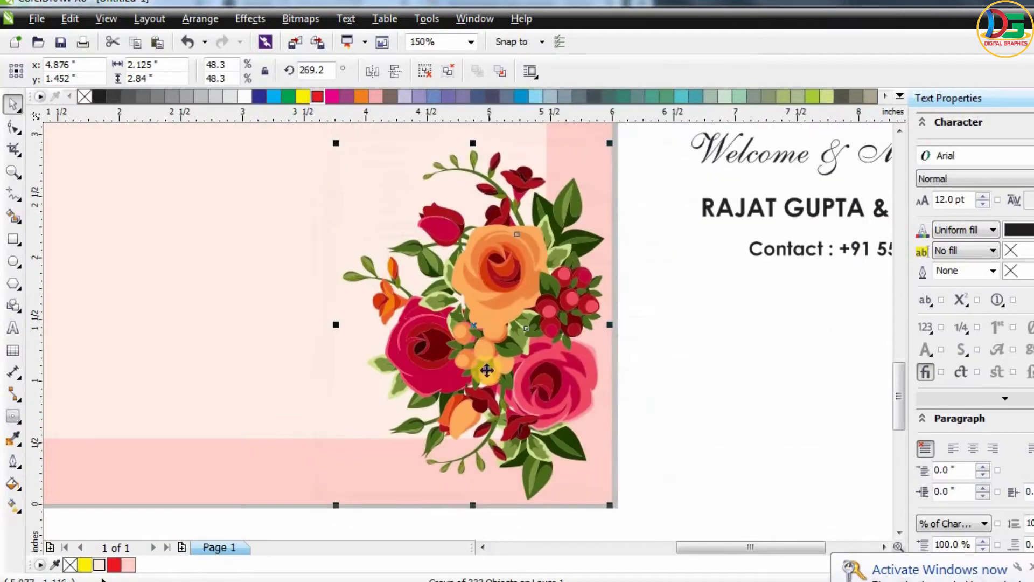
{"action": "right_click", "coordinate": [487, 423]}
{"action": "left_click", "coordinate": [516, 185]}
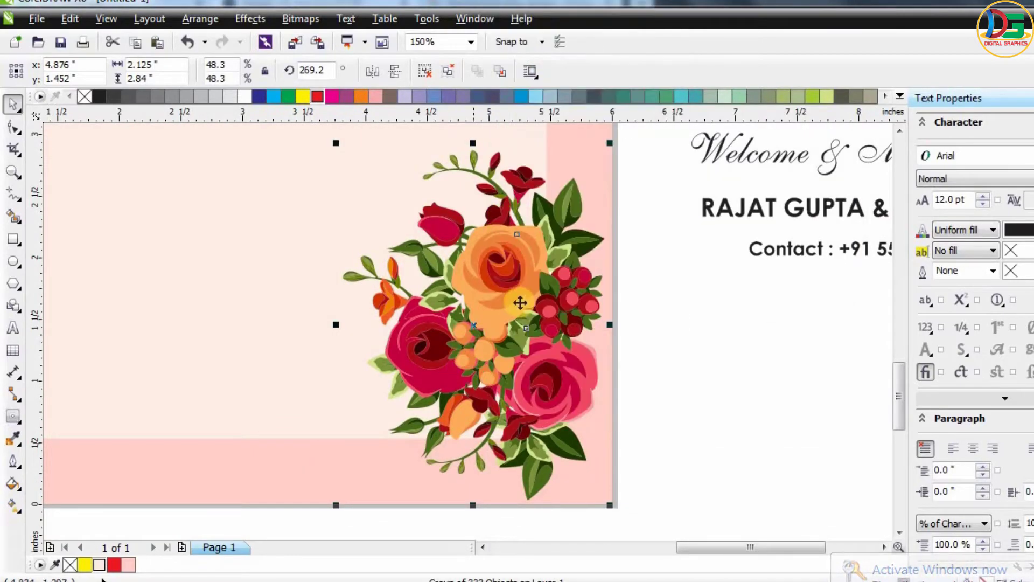
{"action": "right_click", "coordinate": [504, 286]}
{"action": "left_click", "coordinate": [324, 199]}
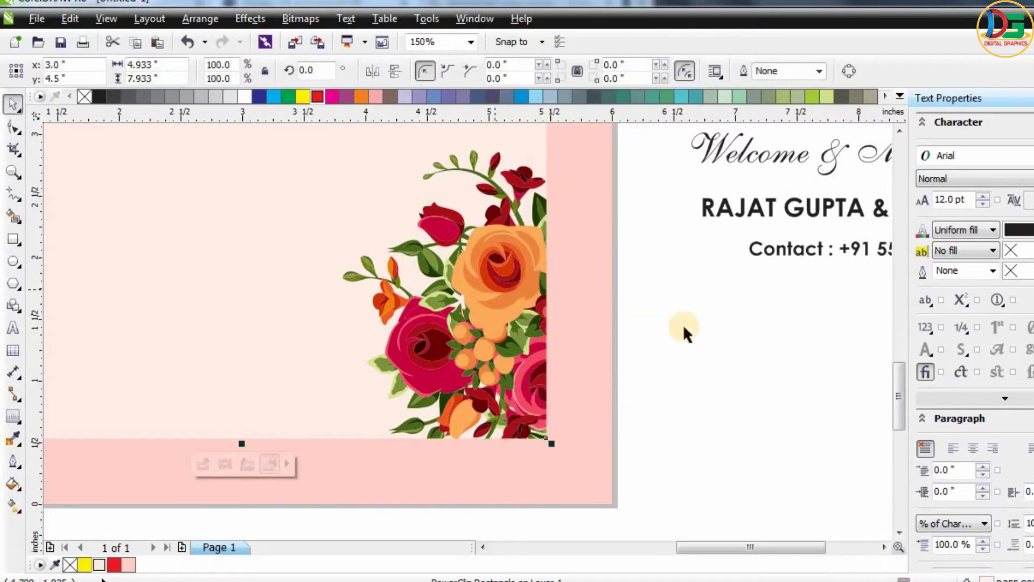
{"action": "right_click", "coordinate": [593, 254]}
{"action": "mouse_move", "coordinate": [635, 246]}
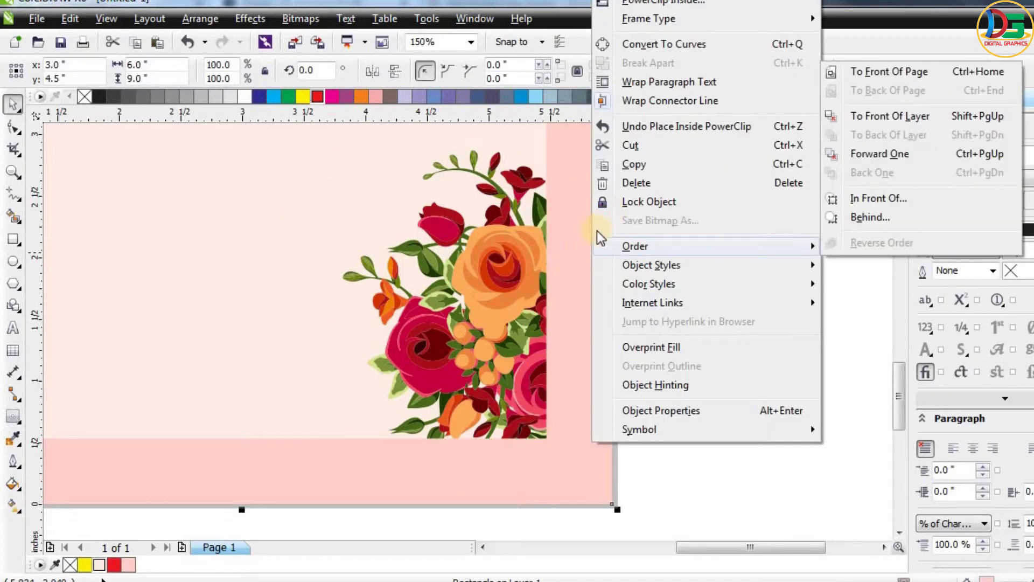
{"action": "key", "text": "Escape"}
{"action": "key", "text": "ctrl+z"}
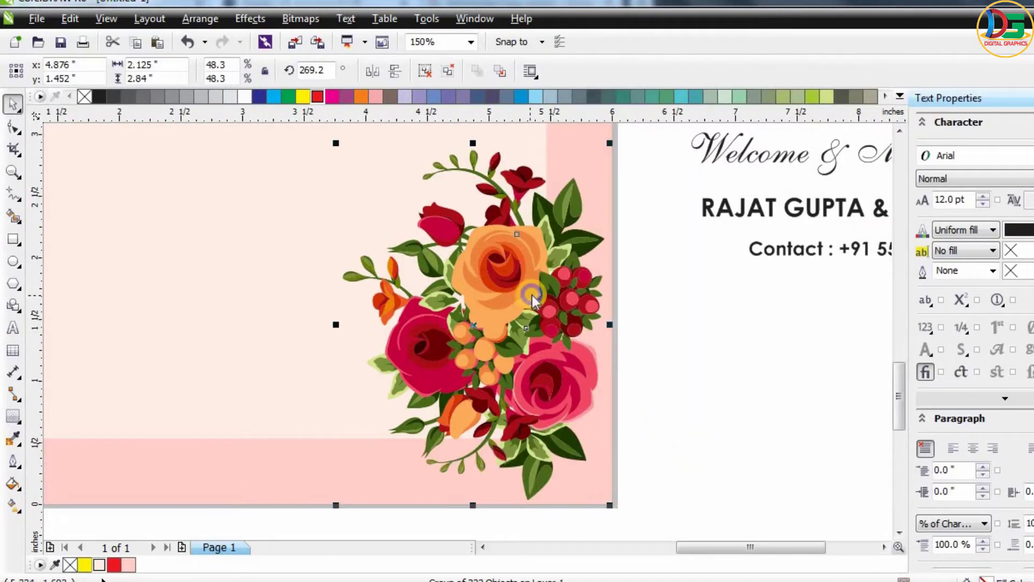
{"action": "right_click", "coordinate": [531, 296]}
{"action": "left_click", "coordinate": [754, 419]}
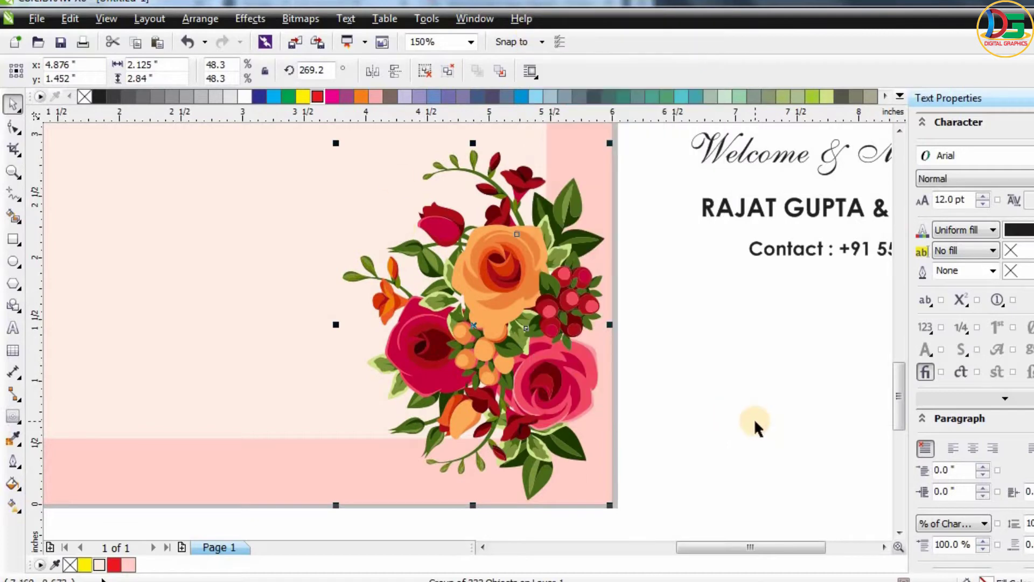
{"action": "scroll", "coordinate": [619, 199], "scroll_direction": "down", "scroll_amount": 2}
{"action": "scroll", "coordinate": [601, 178], "scroll_direction": "up", "scroll_amount": 1}
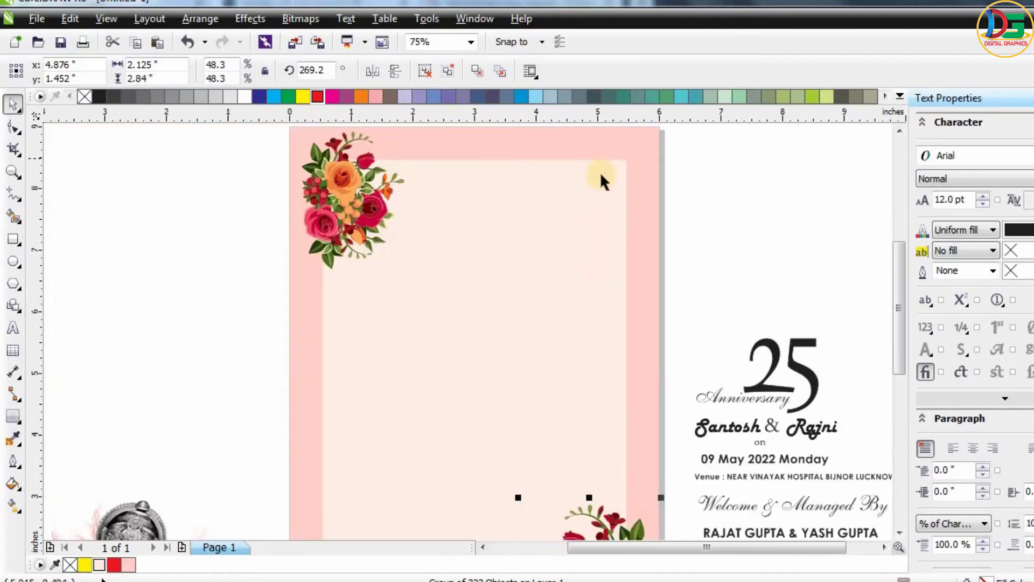
Apply a Small Glow drop shadow to the card rectangle.
{"action": "mouse_move", "coordinate": [584, 215]}
{"action": "left_mouse_down"}
{"action": "mouse_move", "coordinate": [586, 291]}
{"action": "mouse_move", "coordinate": [561, 276]}
{"action": "left_mouse_up"}
{"action": "key", "text": "ctrl+z"}
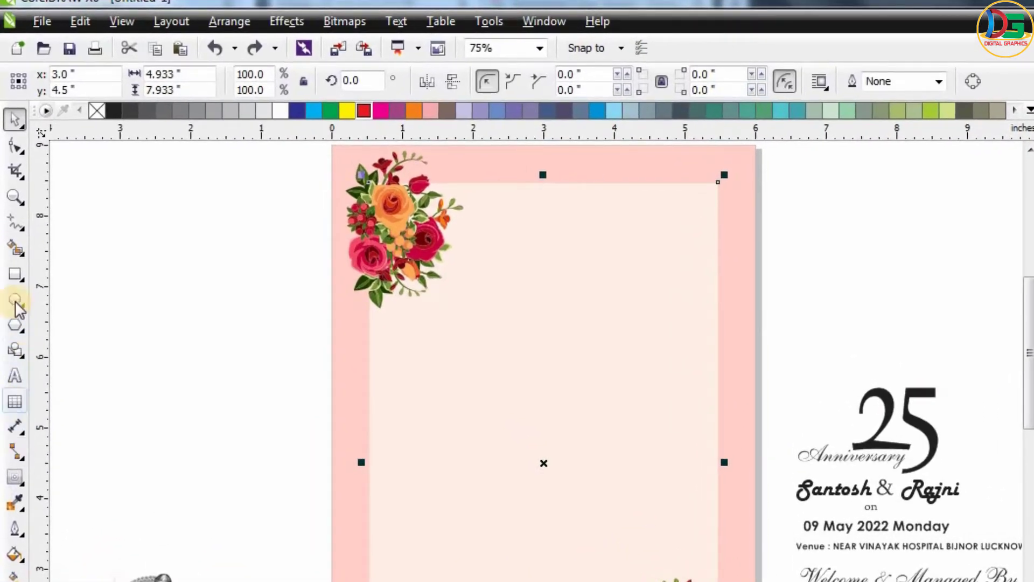
{"action": "left_click", "coordinate": [14, 480]}
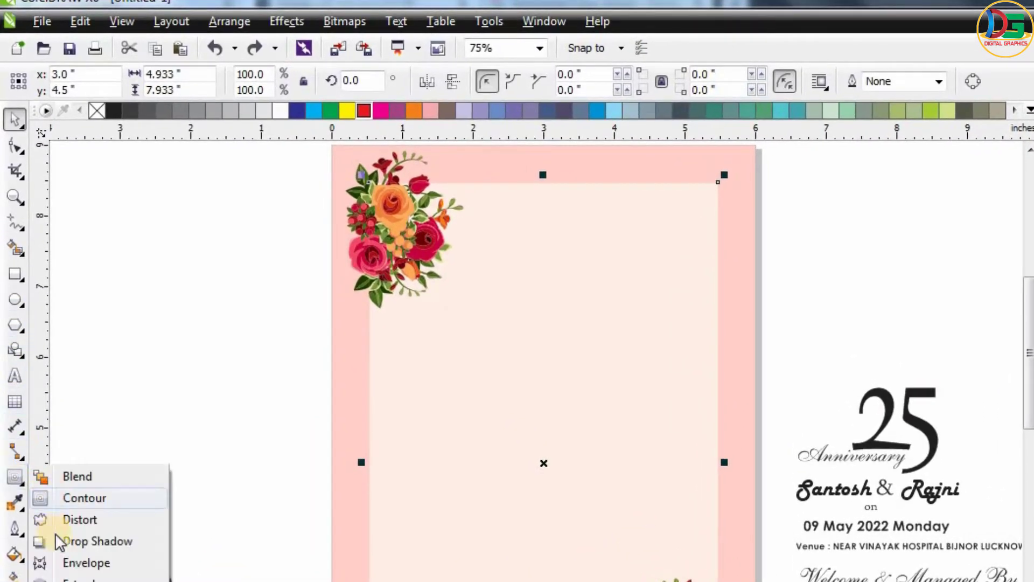
{"action": "left_click", "coordinate": [70, 539]}
{"action": "left_click", "coordinate": [86, 90]}
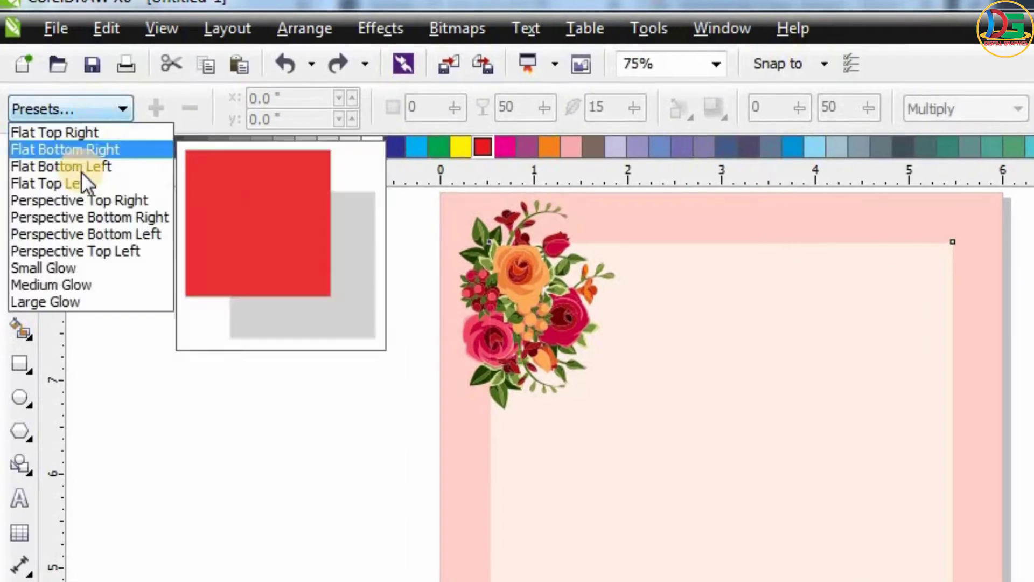
{"action": "left_click", "coordinate": [89, 268]}
{"action": "scroll", "coordinate": [854, 323], "scroll_direction": "down", "scroll_amount": 2}
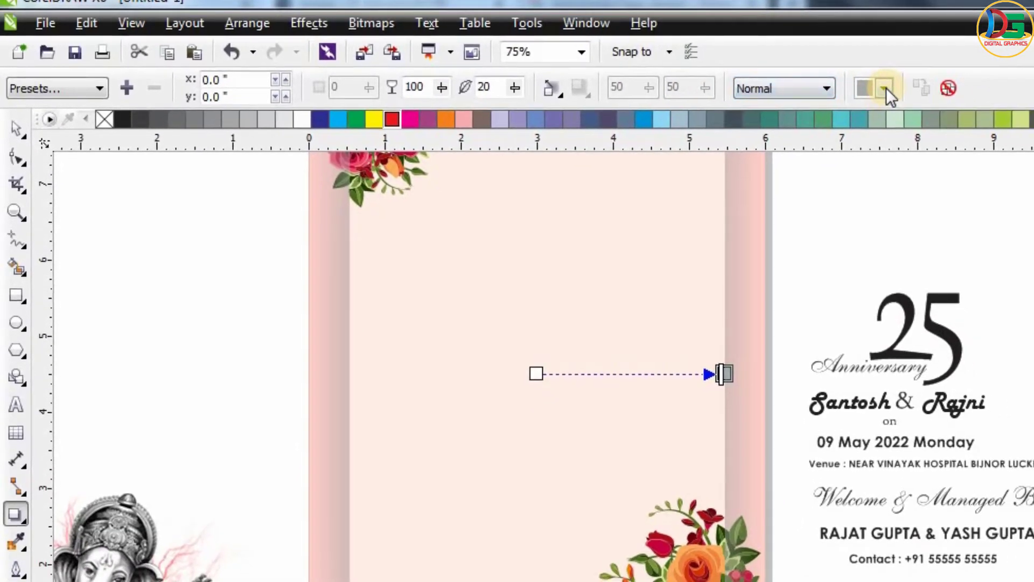
Set the shadow to Multiply blending, with an orange shadow colour.
{"action": "left_click", "coordinate": [885, 88]}
{"action": "left_click", "coordinate": [862, 144]}
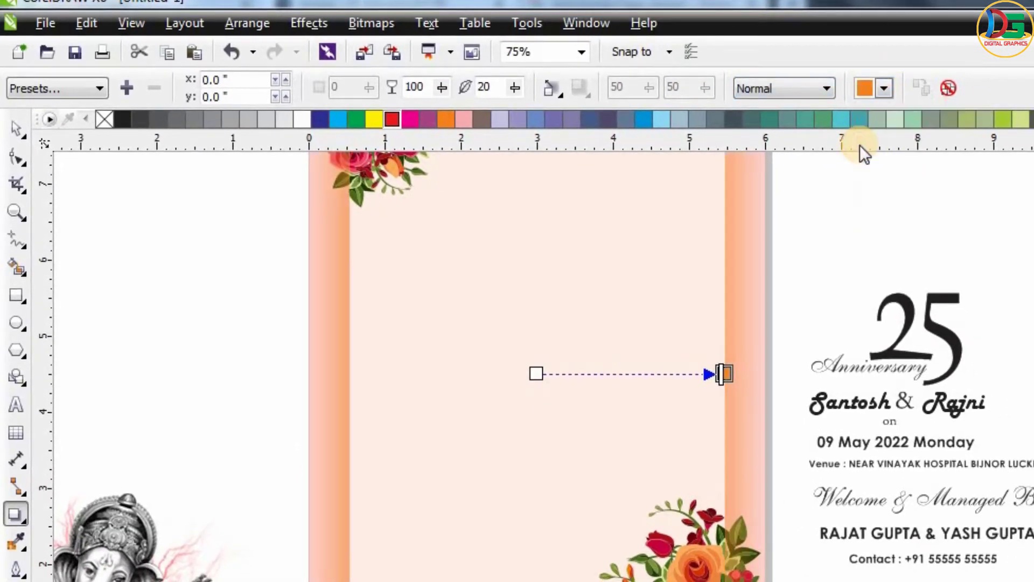
{"action": "left_click", "coordinate": [801, 89]}
{"action": "left_click", "coordinate": [769, 159]}
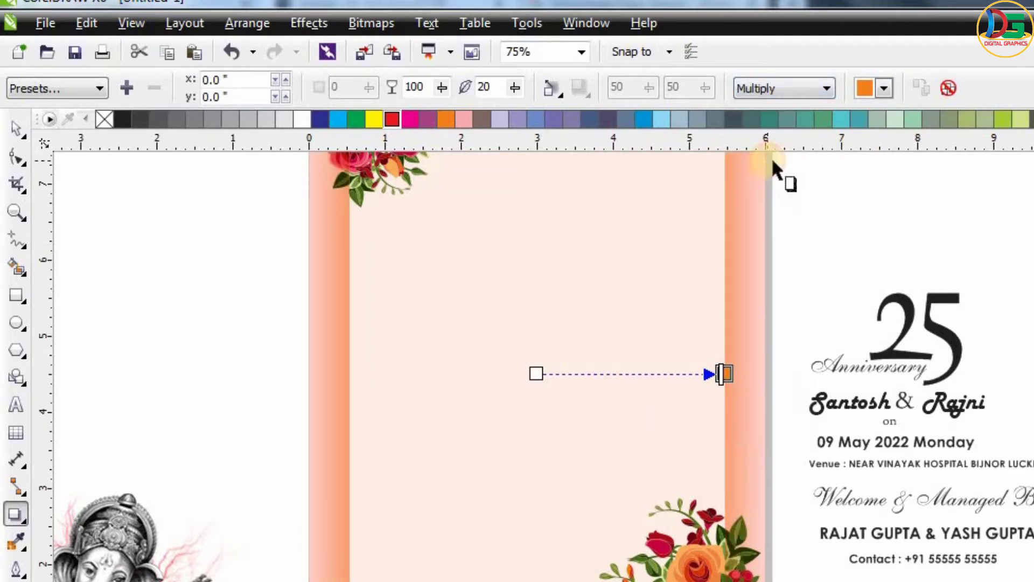
{"action": "scroll", "coordinate": [712, 299], "scroll_direction": "down", "scroll_amount": 2}
{"action": "scroll", "coordinate": [699, 179], "scroll_direction": "up", "scroll_amount": 1}
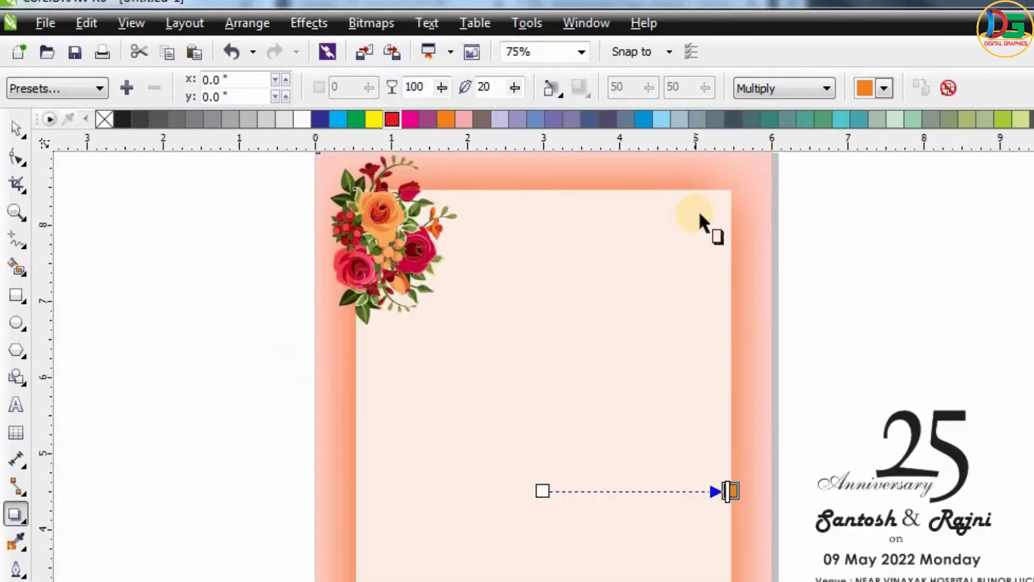
{"action": "scroll", "coordinate": [703, 232], "scroll_direction": "down", "scroll_amount": 1}
{"action": "scroll", "coordinate": [695, 195], "scroll_direction": "up", "scroll_amount": 1}
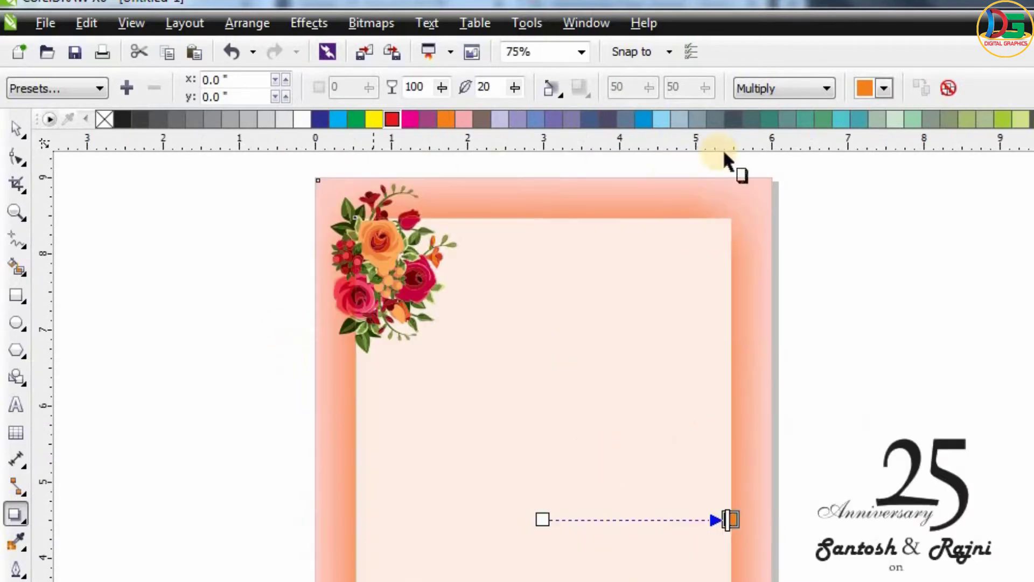
Change the shadow colour from orange to pink.
{"action": "left_click", "coordinate": [862, 92]}
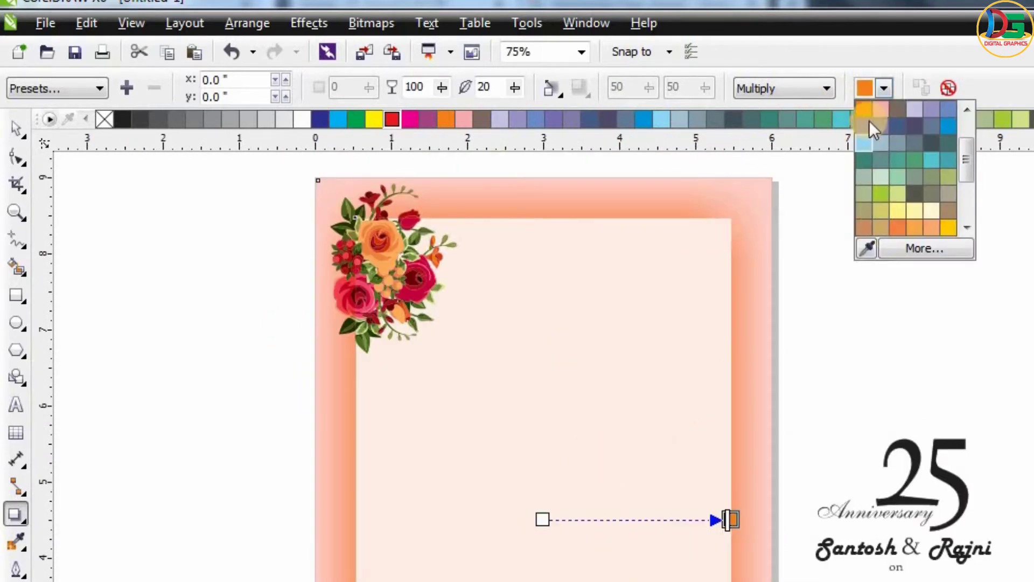
{"action": "left_click", "coordinate": [881, 112]}
{"action": "scroll", "coordinate": [399, 372], "scroll_direction": "down", "scroll_amount": 1}
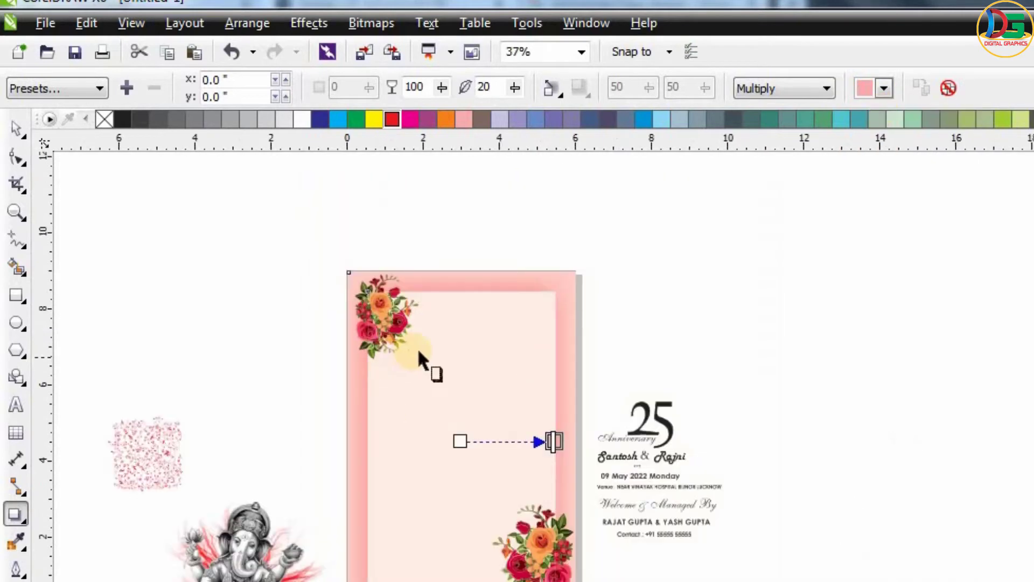
{"action": "scroll", "coordinate": [409, 391], "scroll_direction": "up", "scroll_amount": 1}
{"action": "left_click", "coordinate": [865, 93]}
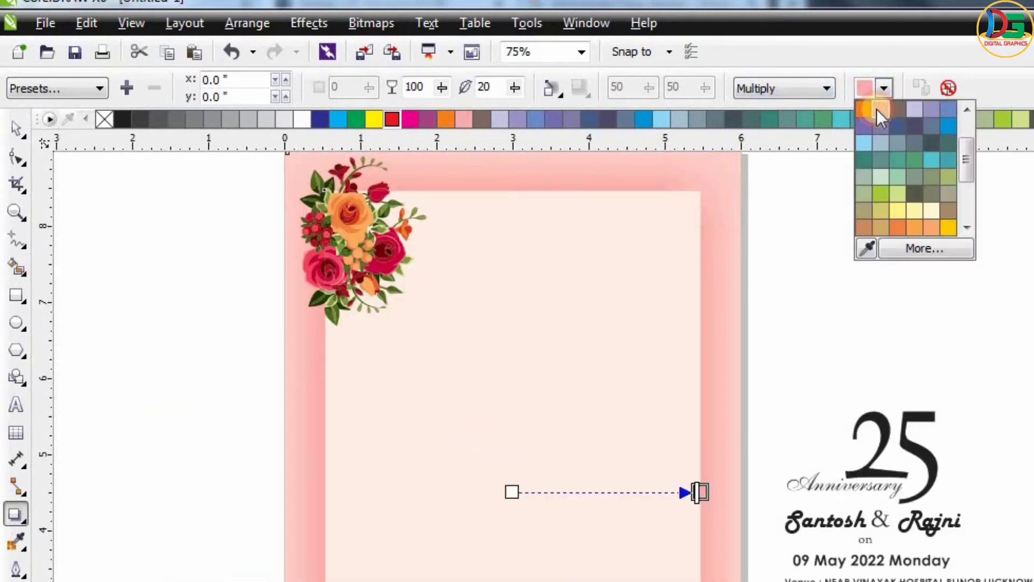
{"action": "left_click", "coordinate": [877, 108]}
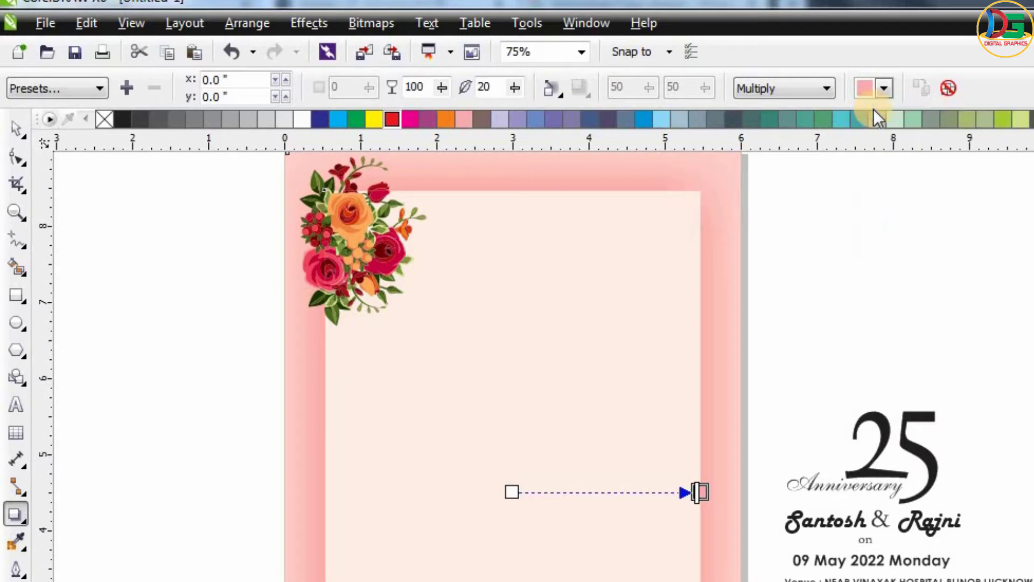
{"action": "left_click", "coordinate": [12, 128]}
Move the pink floral pattern toward the card.
{"action": "scroll", "coordinate": [635, 277], "scroll_direction": "down", "scroll_amount": 1}
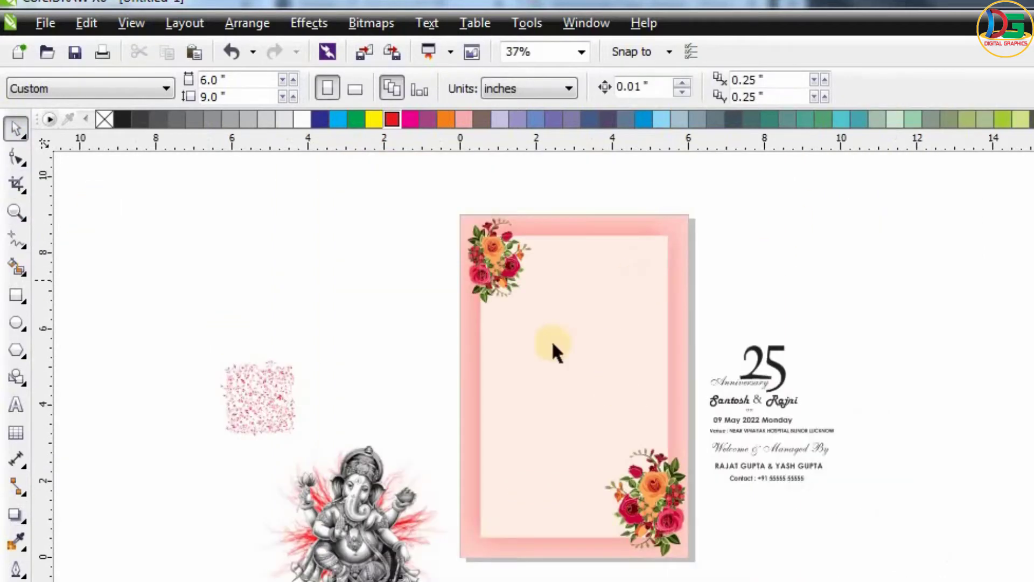
{"action": "left_click_drag", "start_coordinate": [251, 392], "coordinate": [377, 327]}
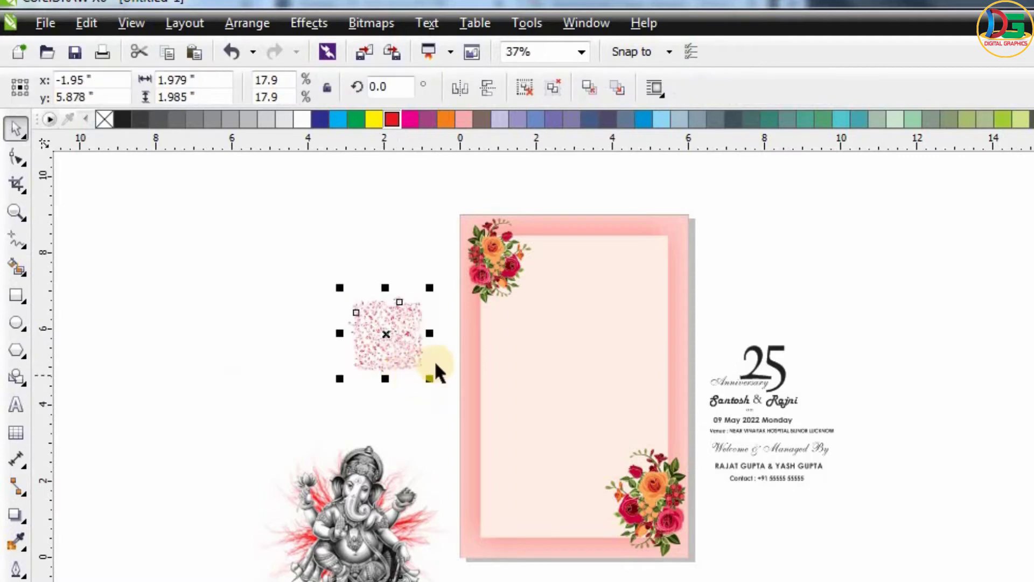
{"action": "scroll", "coordinate": [422, 215], "scroll_direction": "up", "scroll_amount": 1}
{"action": "scroll", "coordinate": [474, 296], "scroll_direction": "up", "scroll_amount": 2}
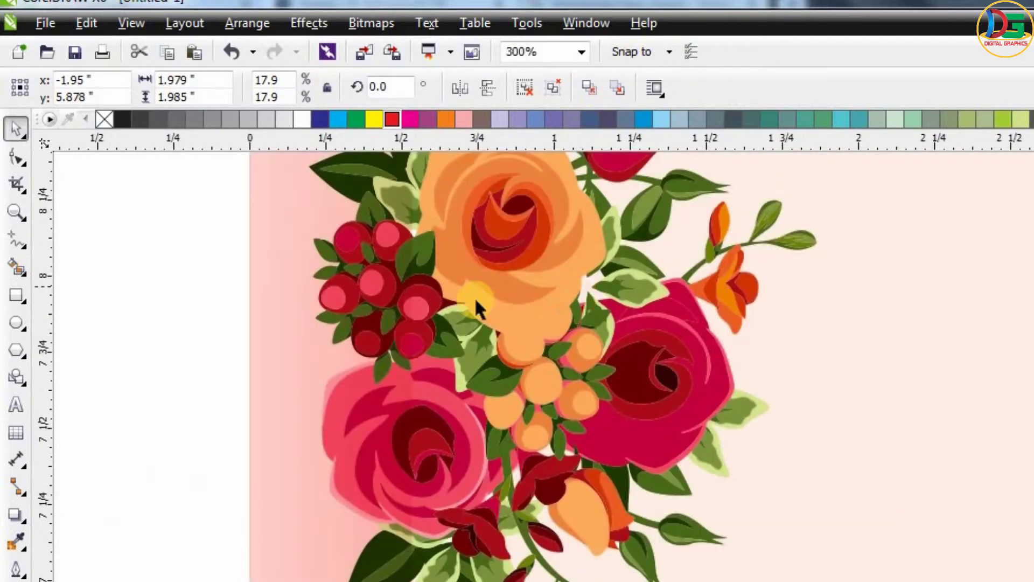
{"action": "scroll", "coordinate": [474, 296], "scroll_direction": "down", "scroll_amount": 1}
{"action": "left_click", "coordinate": [312, 243]}
{"action": "left_click", "coordinate": [735, 285]}
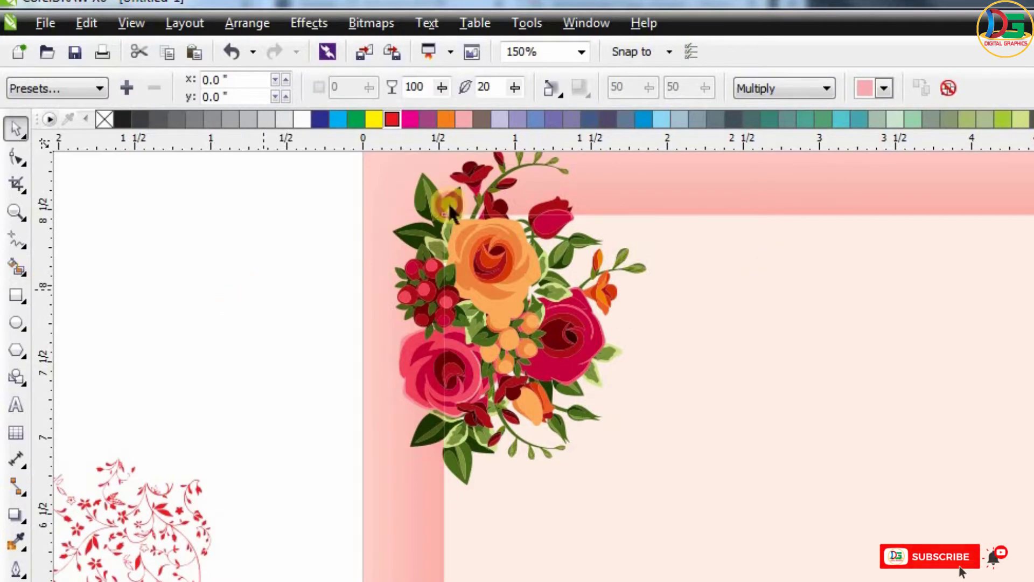
Centre the floral pattern on the card, bring it to the front, and enlarge it.
{"action": "scroll", "coordinate": [447, 207], "scroll_direction": "up", "scroll_amount": 2}
{"action": "scroll", "coordinate": [392, 269], "scroll_direction": "up", "scroll_amount": 1}
{"action": "scroll", "coordinate": [393, 266], "scroll_direction": "up", "scroll_amount": 1}
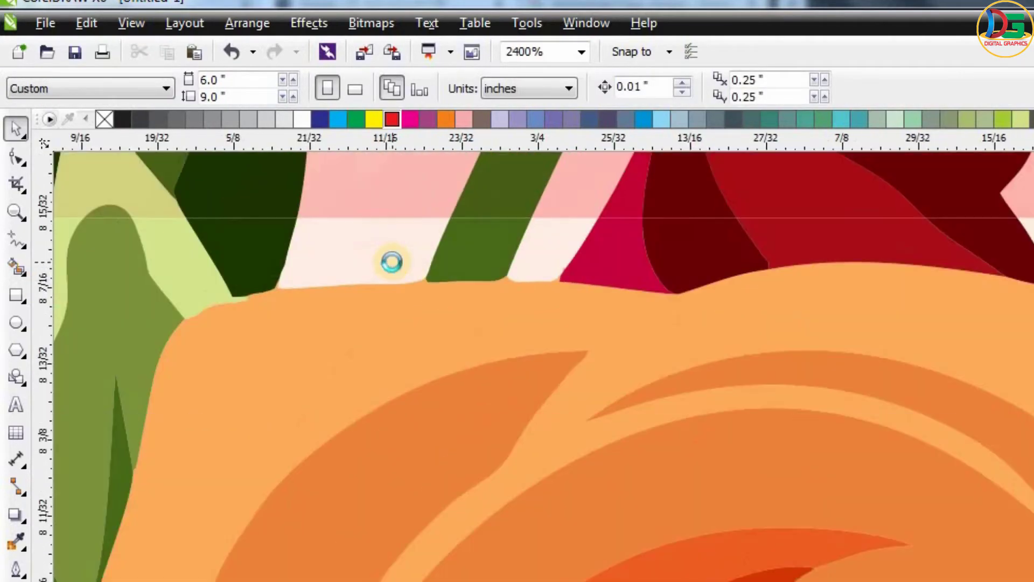
{"action": "scroll", "coordinate": [393, 266], "scroll_direction": "down", "scroll_amount": 4}
{"action": "scroll", "coordinate": [467, 271], "scroll_direction": "down", "scroll_amount": 2}
{"action": "scroll", "coordinate": [467, 271], "scroll_direction": "up", "scroll_amount": 1}
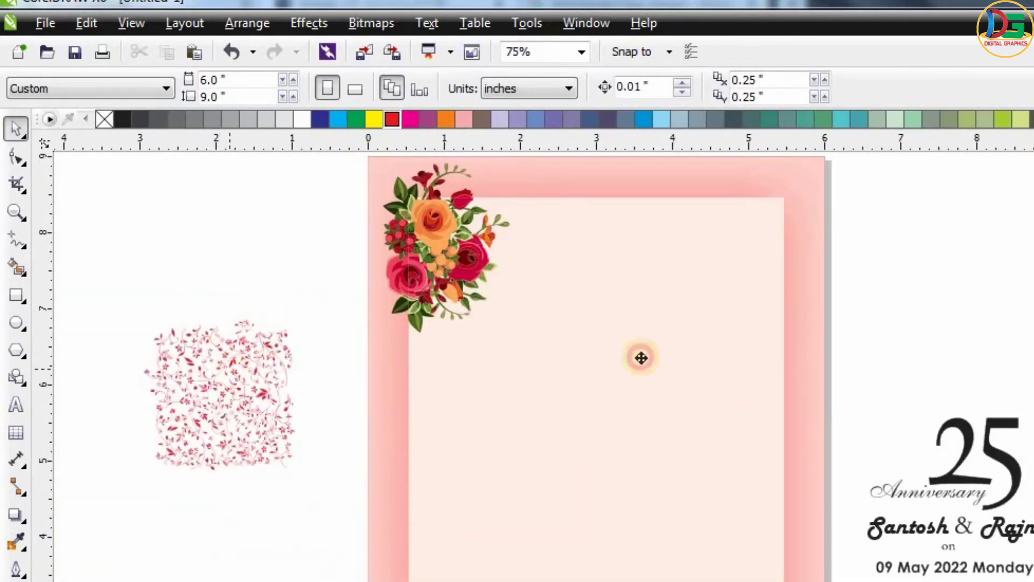
{"action": "left_click_drag", "start_coordinate": [641, 358], "coordinate": [687, 444]}
{"action": "key", "text": "shift+Page_Up"}
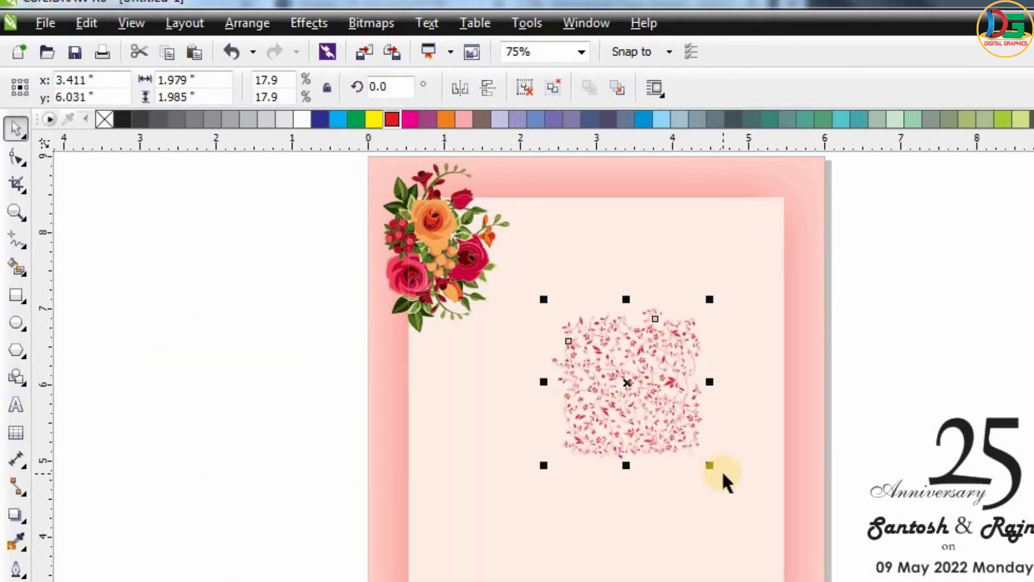
{"action": "left_click_drag", "start_coordinate": [710, 465], "coordinate": [836, 519]}
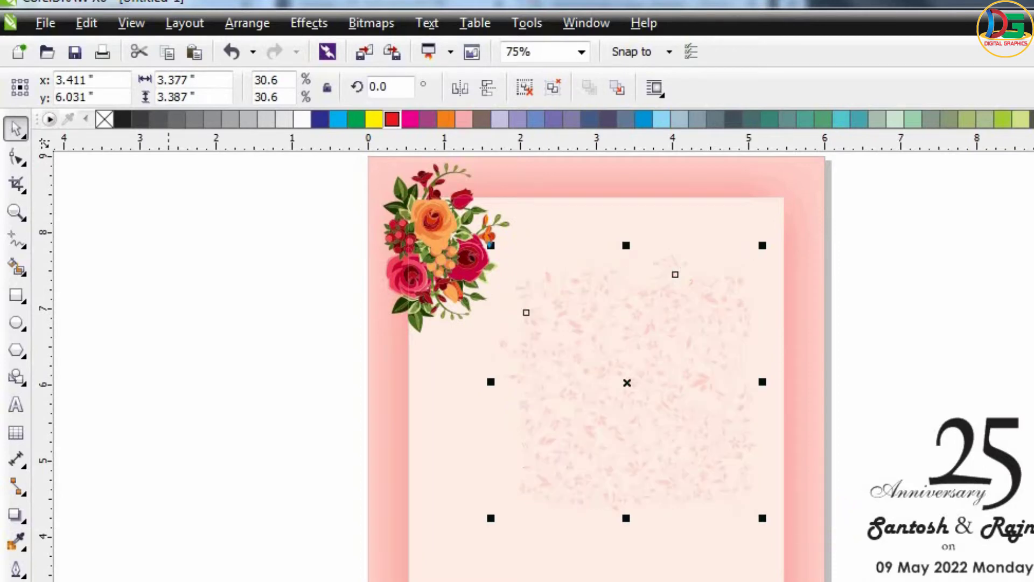
{"action": "key", "text": "Escape"}
Reposition the floral pattern on the card and scale it to 80.4%.
{"action": "left_click_drag", "start_coordinate": [773, 523], "coordinate": [769, 411]}
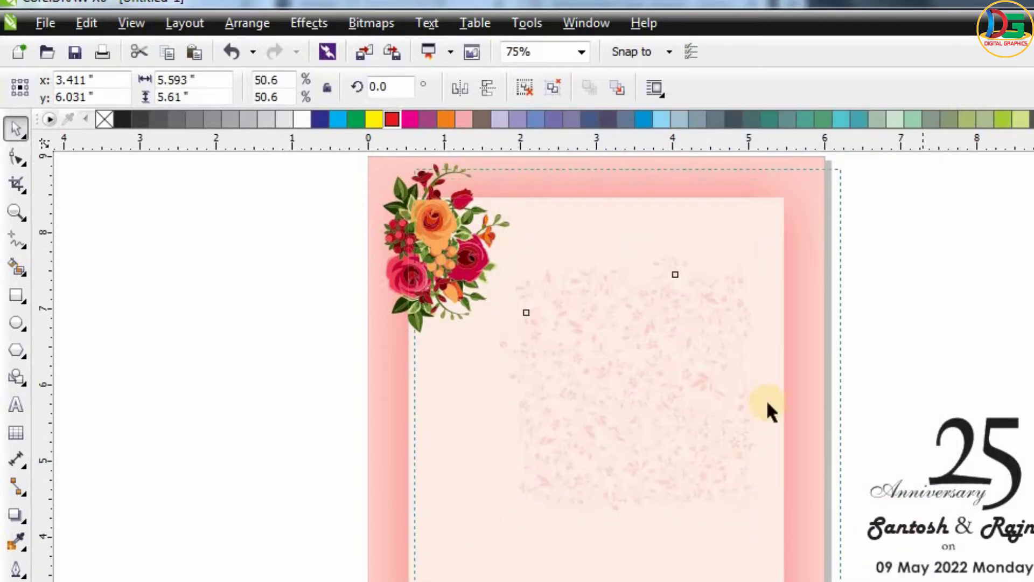
{"action": "scroll", "coordinate": [693, 279], "scroll_direction": "down", "scroll_amount": 2}
{"action": "left_click_drag", "start_coordinate": [665, 338], "coordinate": [654, 383]}
{"action": "left_click", "coordinate": [654, 383]}
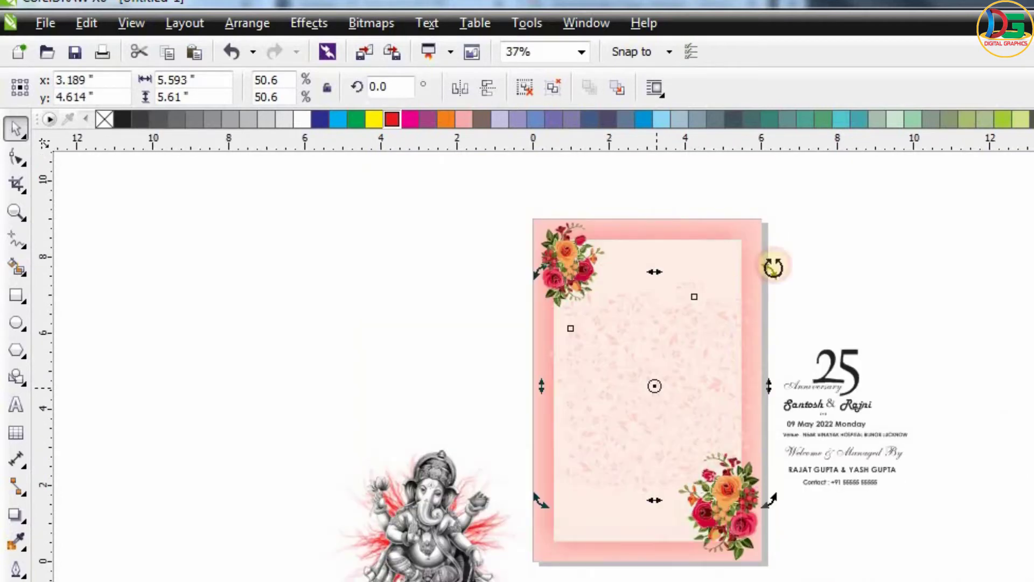
{"action": "key", "text": "Escape"}
{"action": "left_click", "coordinate": [728, 313]}
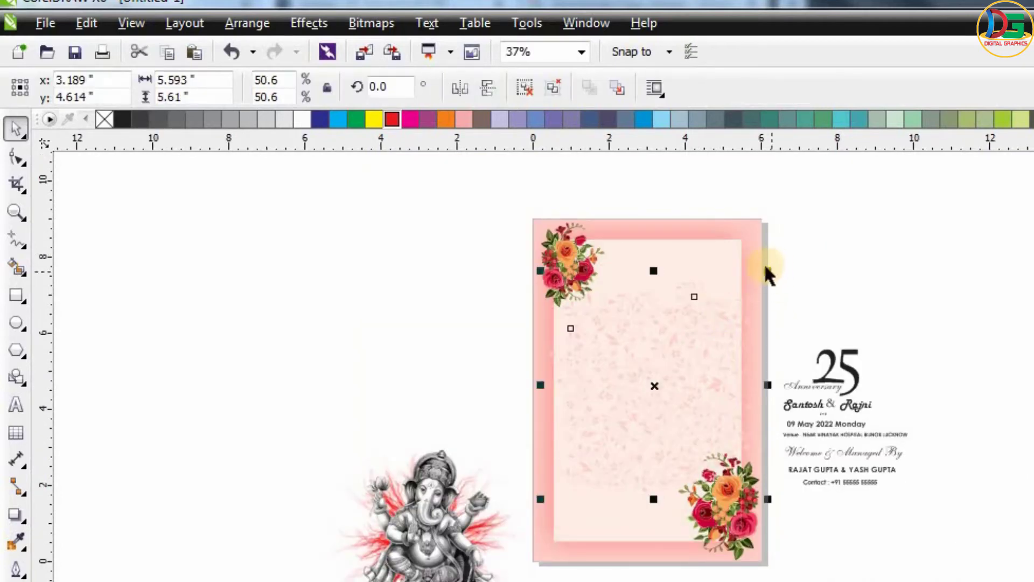
{"action": "left_click_drag", "start_coordinate": [776, 265], "coordinate": [827, 193]}
{"action": "scroll", "coordinate": [693, 318], "scroll_direction": "up", "scroll_amount": 2}
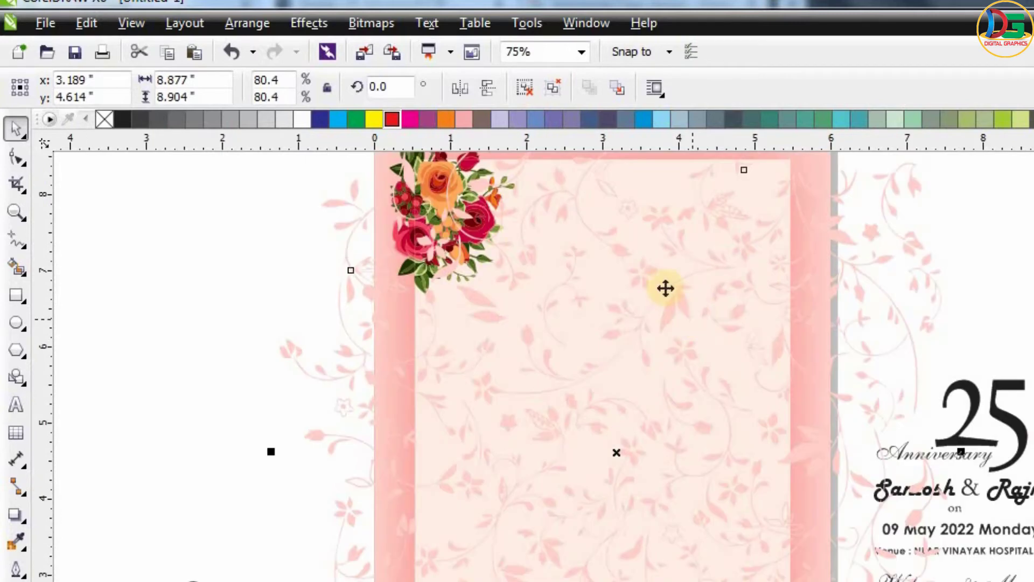
{"action": "scroll", "coordinate": [658, 307], "scroll_direction": "down", "scroll_amount": 4}
{"action": "scroll", "coordinate": [658, 308], "scroll_direction": "up", "scroll_amount": 2}
{"action": "left_click_drag", "start_coordinate": [560, 284], "coordinate": [621, 315]}
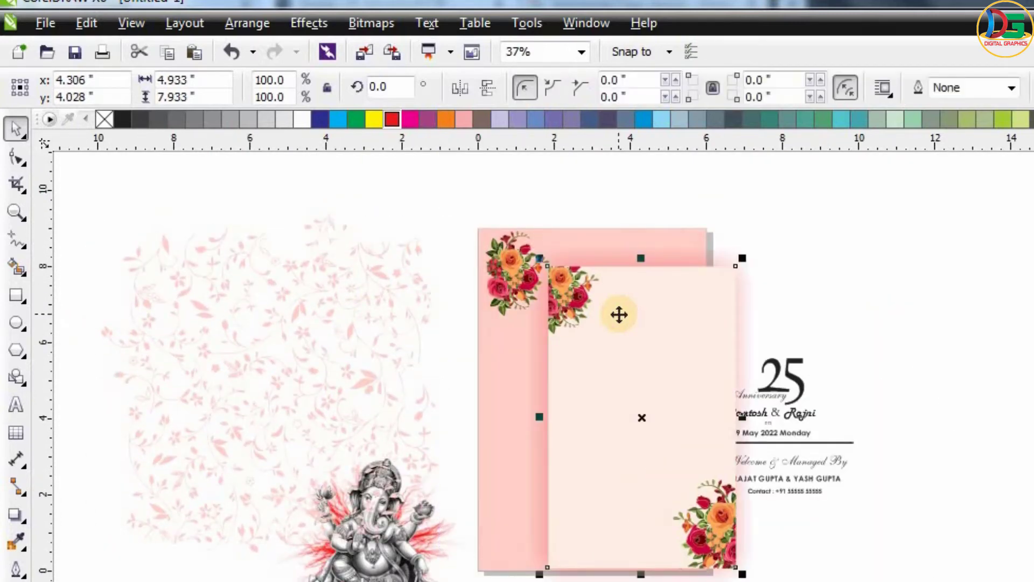
Undo the stray card move and PowerClip the floral pattern inside the pink frame.
{"action": "key", "text": "ctrl+z"}
{"action": "key", "text": "Escape"}
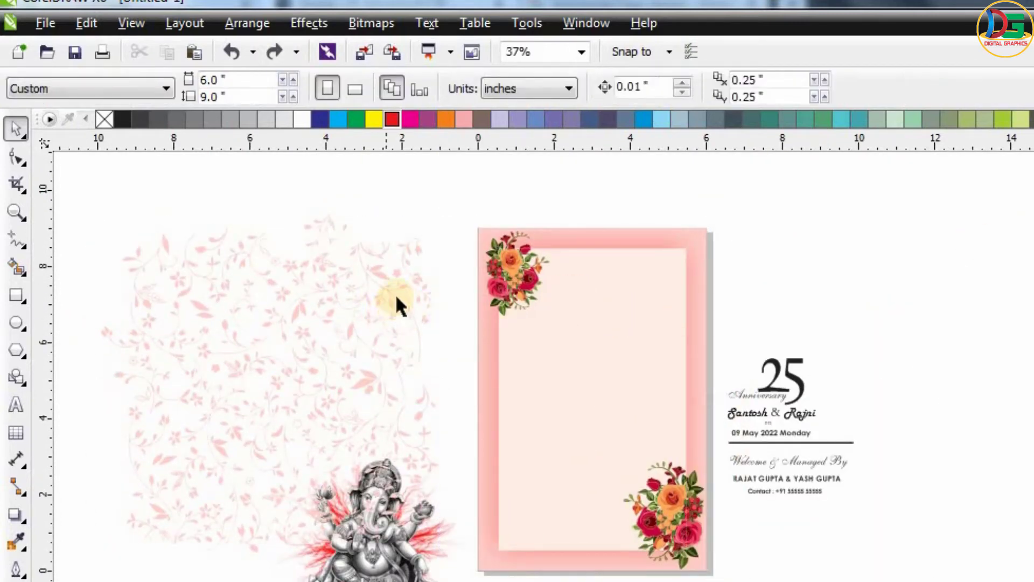
{"action": "left_click", "coordinate": [397, 305]}
{"action": "right_click", "coordinate": [398, 310]}
{"action": "left_click", "coordinate": [500, 17]}
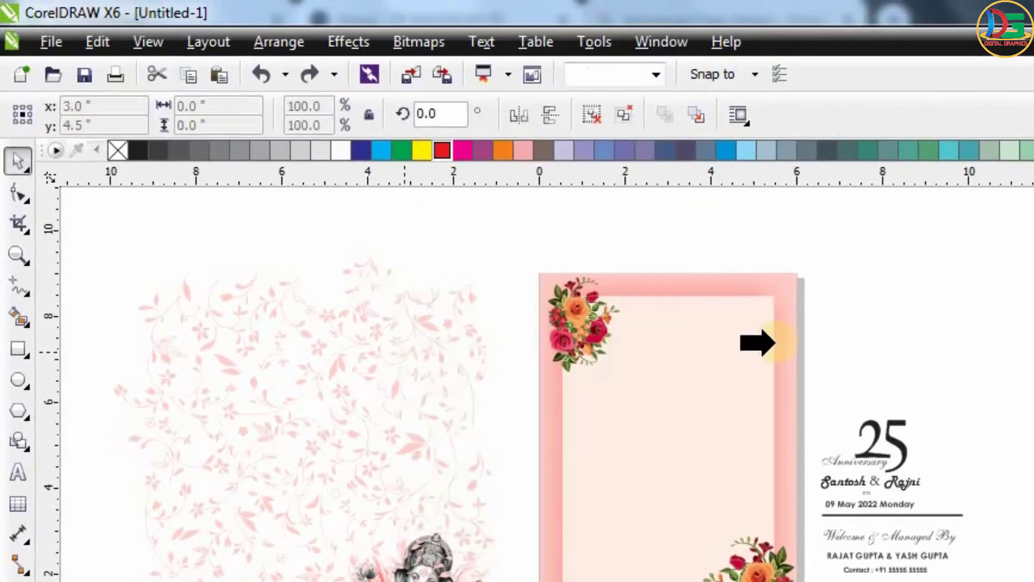
{"action": "left_click", "coordinate": [793, 279]}
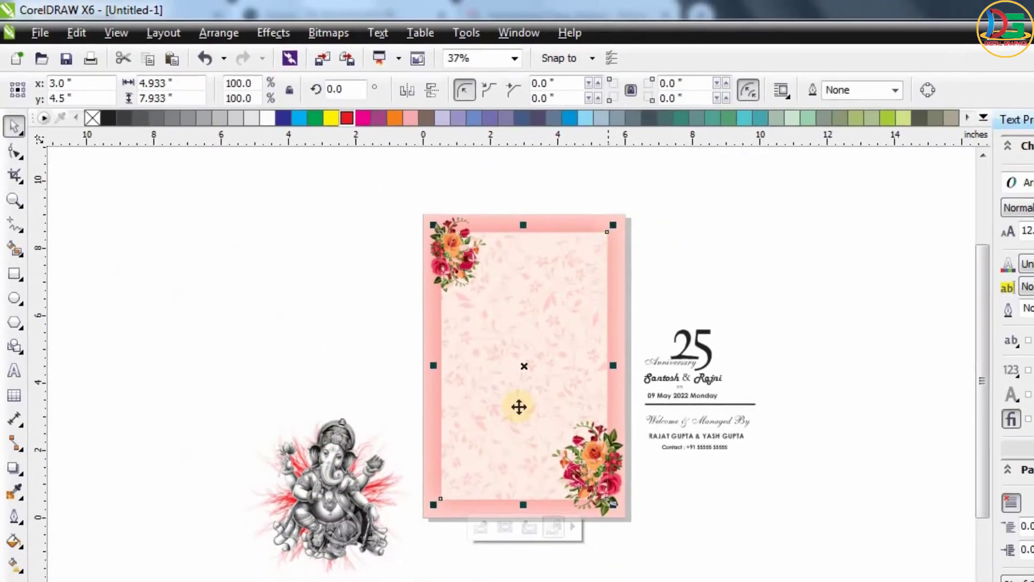
{"action": "scroll", "coordinate": [480, 467], "scroll_direction": "up", "scroll_amount": 2}
{"action": "scroll", "coordinate": [480, 466], "scroll_direction": "up", "scroll_amount": 2}
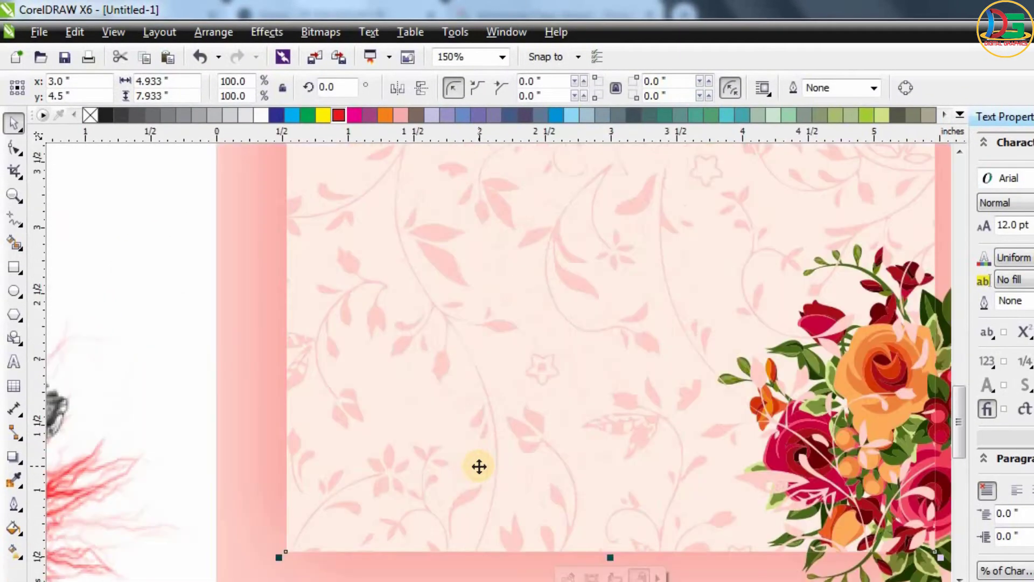
{"action": "scroll", "coordinate": [491, 458], "scroll_direction": "down", "scroll_amount": 4}
{"action": "scroll", "coordinate": [579, 244], "scroll_direction": "up", "scroll_amount": 4}
{"action": "scroll", "coordinate": [592, 267], "scroll_direction": "down", "scroll_amount": 2}
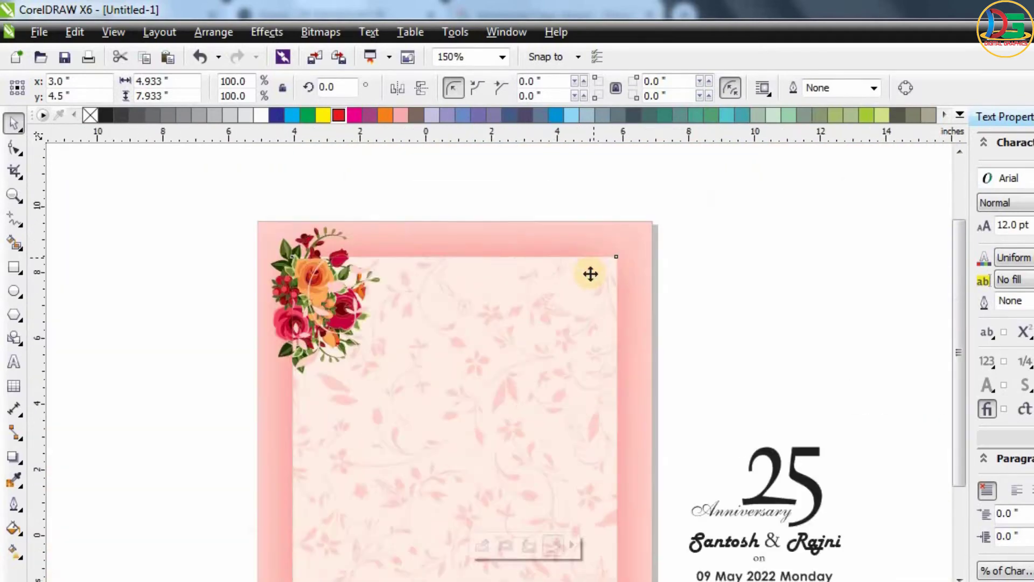
{"action": "scroll", "coordinate": [591, 275], "scroll_direction": "down", "scroll_amount": 2}
Edit the PowerClip contents to adjust the floral pattern, dismissing the error popup.
{"action": "double_click", "coordinate": [506, 469]}
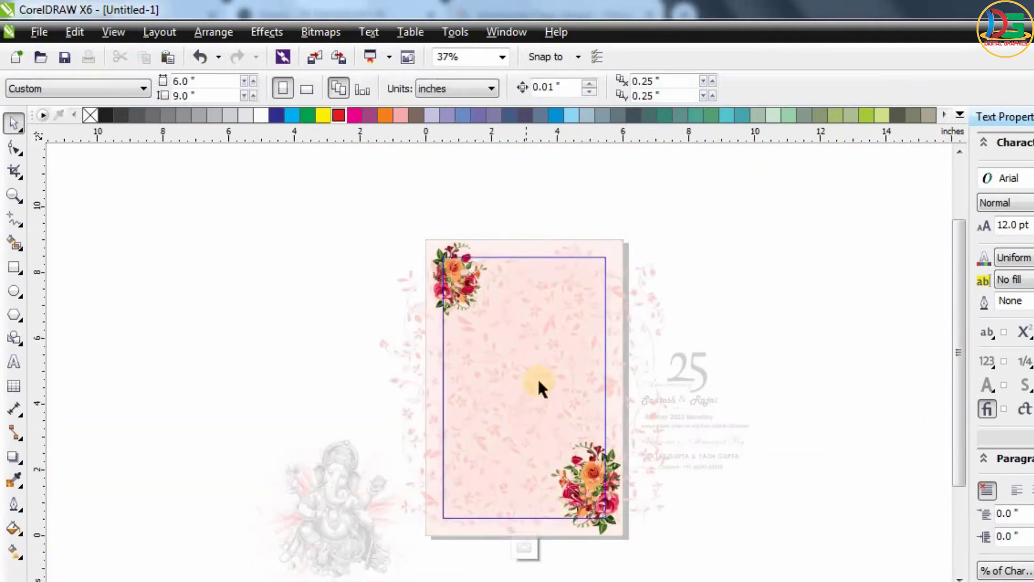
{"action": "left_click", "coordinate": [637, 271]}
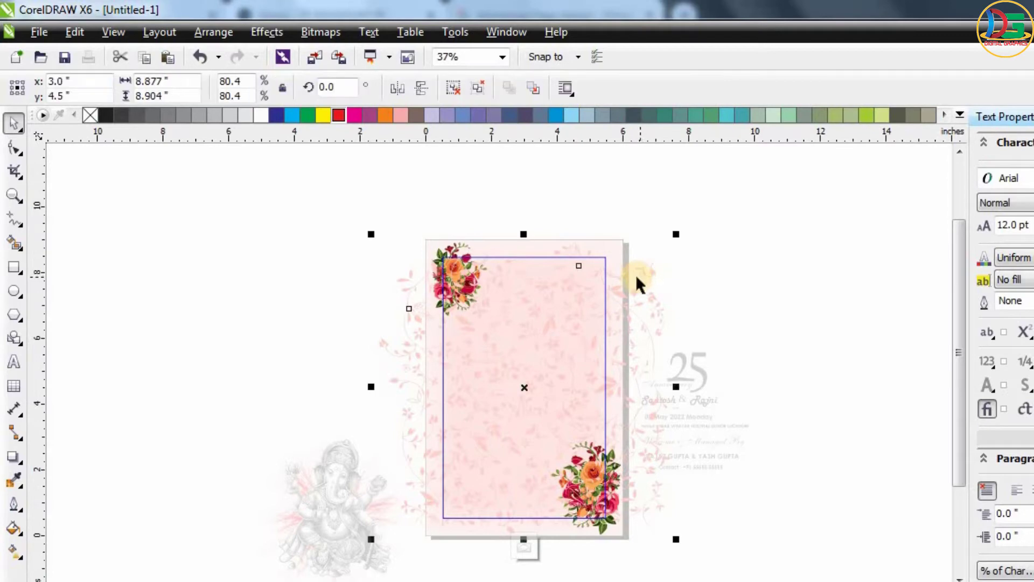
{"action": "left_click", "coordinate": [602, 290]}
{"action": "left_click", "coordinate": [666, 384]}
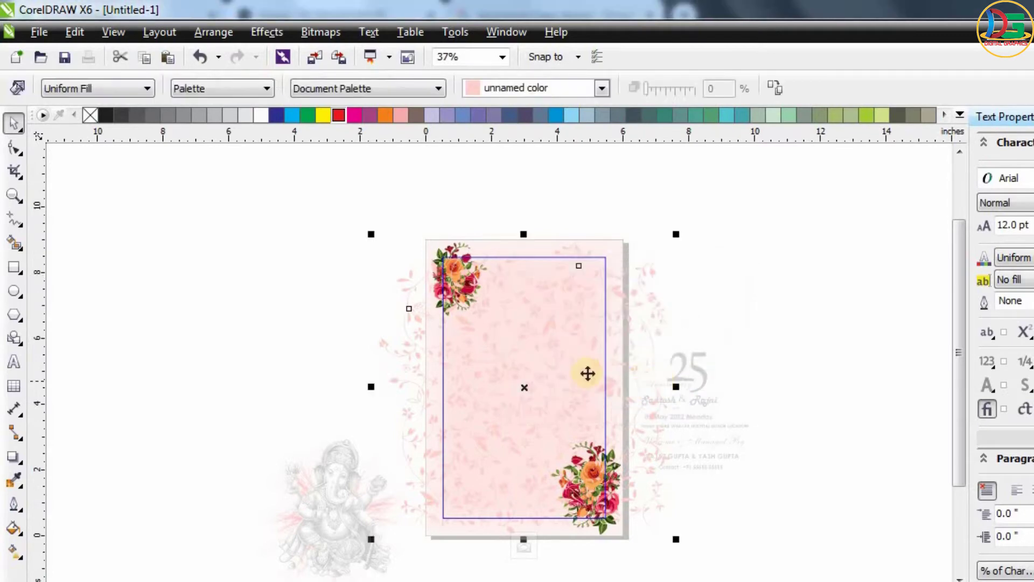
{"action": "scroll", "coordinate": [589, 372], "scroll_direction": "down", "scroll_amount": 1}
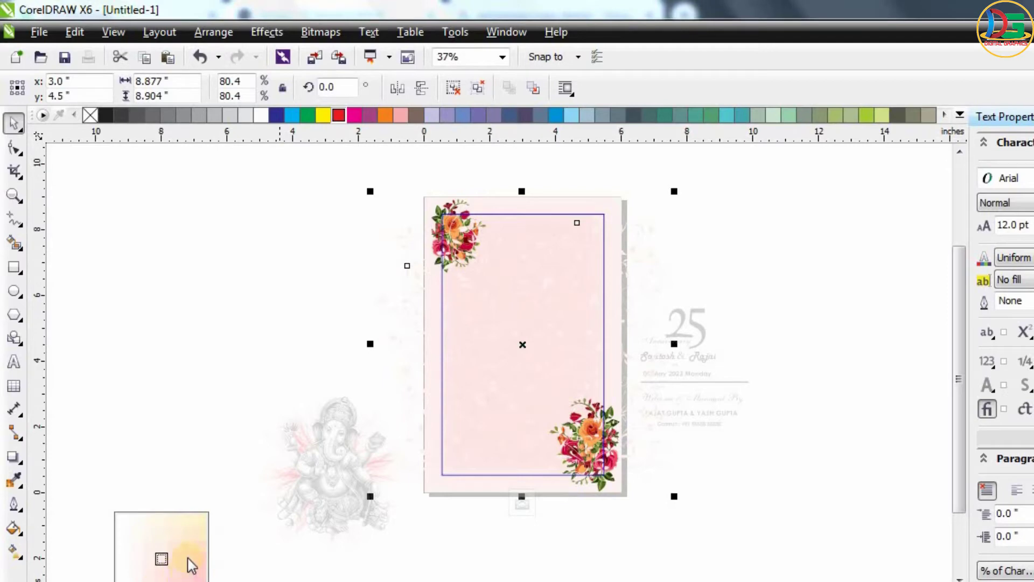
{"action": "left_click", "coordinate": [249, 542]}
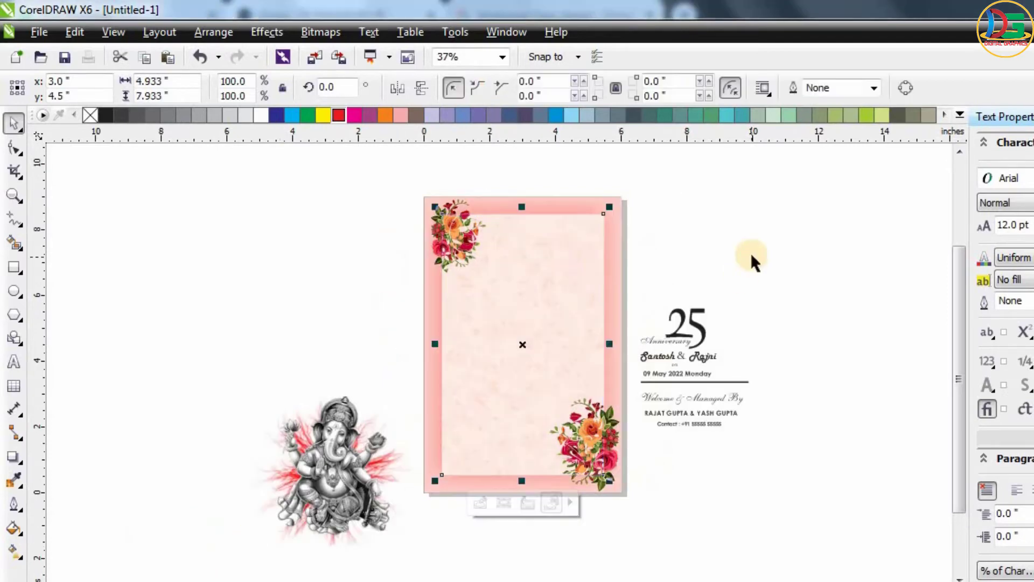
{"action": "left_click", "coordinate": [751, 253]}
{"action": "scroll", "coordinate": [542, 272], "scroll_direction": "up", "scroll_amount": 3}
Move the 25 to the card's upper area and enlarge it, undoing a trial tilt.
{"action": "scroll", "coordinate": [530, 323], "scroll_direction": "up", "scroll_amount": 2}
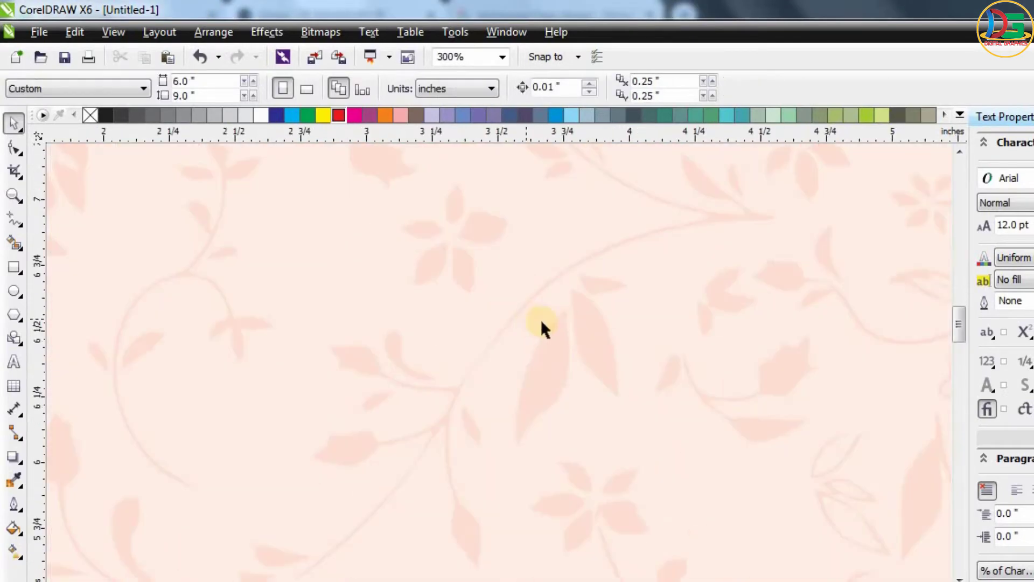
{"action": "scroll", "coordinate": [544, 330], "scroll_direction": "up", "scroll_amount": 2}
{"action": "scroll", "coordinate": [549, 332], "scroll_direction": "down", "scroll_amount": 4}
{"action": "scroll", "coordinate": [566, 334], "scroll_direction": "down", "scroll_amount": 2}
{"action": "scroll", "coordinate": [577, 326], "scroll_direction": "up", "scroll_amount": 1}
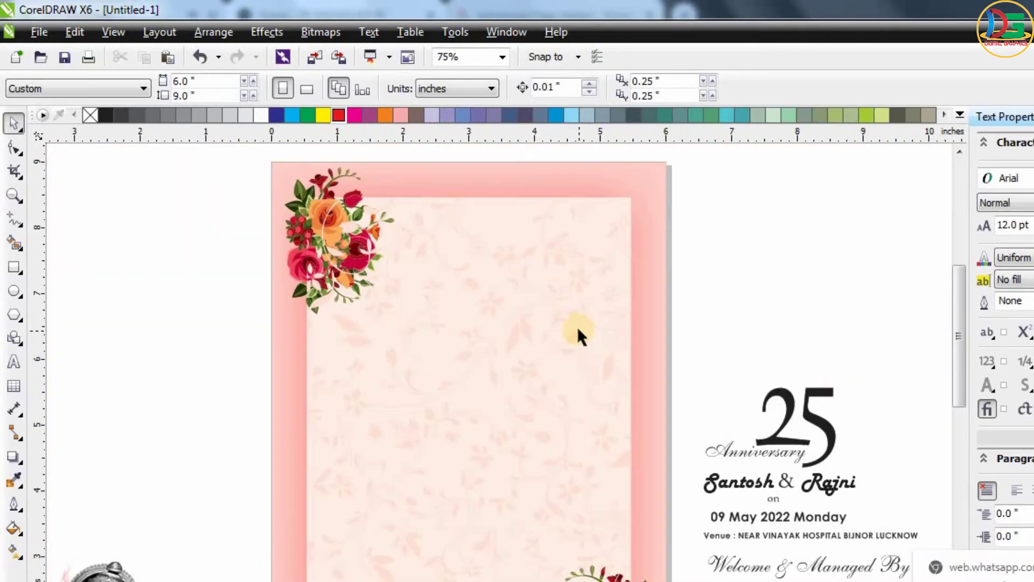
{"action": "scroll", "coordinate": [577, 326], "scroll_direction": "down", "scroll_amount": 1}
{"action": "scroll", "coordinate": [542, 274], "scroll_direction": "up", "scroll_amount": 1}
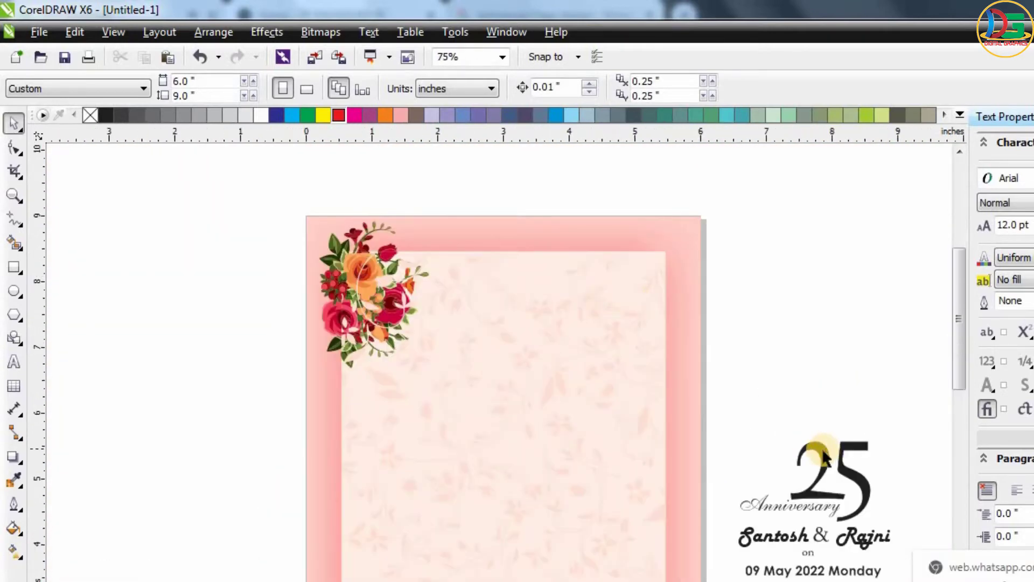
{"action": "left_click_drag", "start_coordinate": [809, 450], "coordinate": [483, 306]}
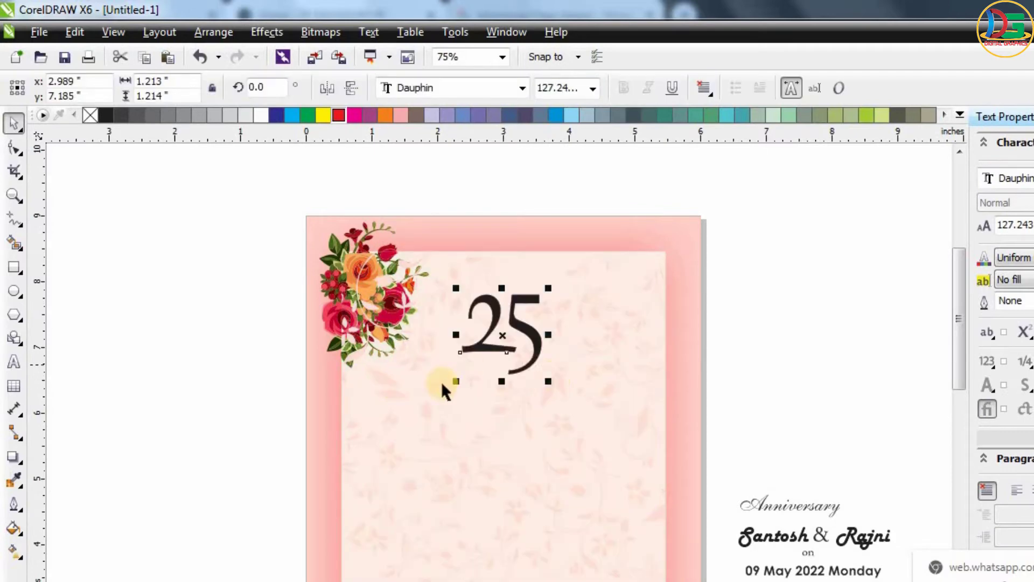
{"action": "left_click_drag", "start_coordinate": [548, 381], "coordinate": [589, 397]}
{"action": "left_click_drag", "start_coordinate": [536, 330], "coordinate": [546, 318]}
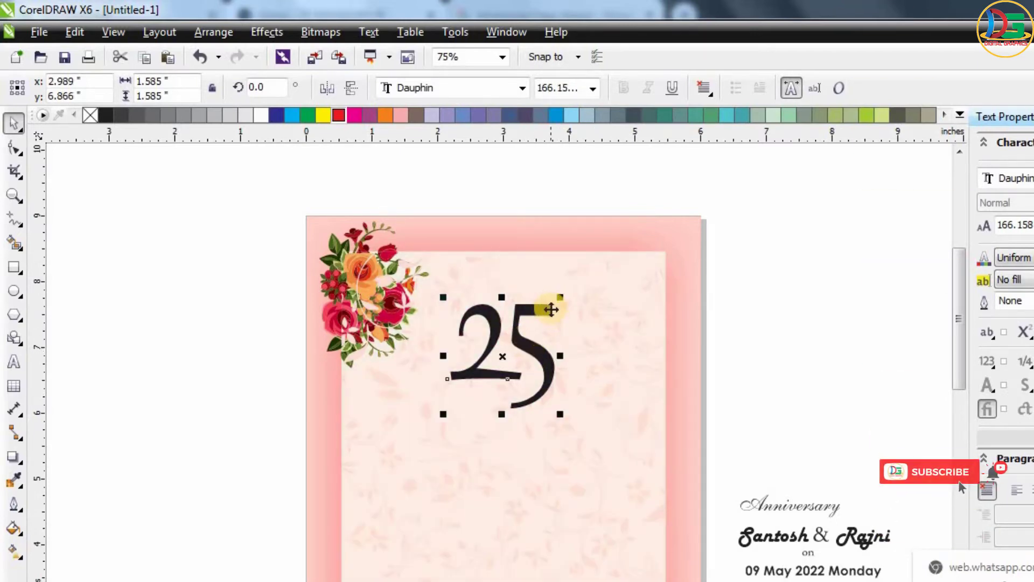
{"action": "left_click", "coordinate": [528, 337]}
{"action": "left_click_drag", "start_coordinate": [561, 298], "coordinate": [559, 286]}
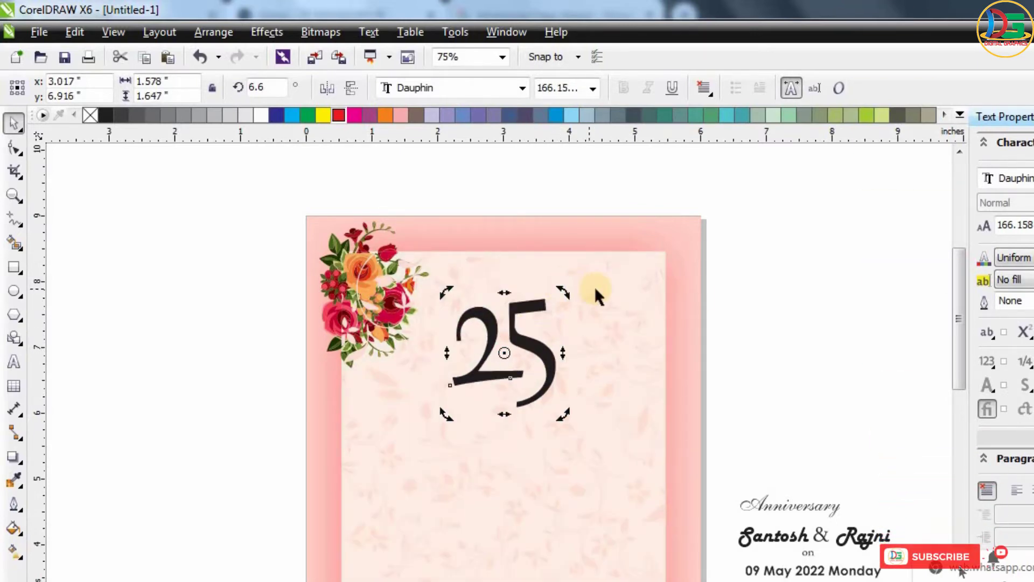
{"action": "key", "text": "ctrl+z"}
{"action": "key", "text": "Escape"}
Fill the 25 with the dark red sampled from a flower using the Color Eyedropper.
{"action": "scroll", "coordinate": [525, 329], "scroll_direction": "up", "scroll_amount": 2}
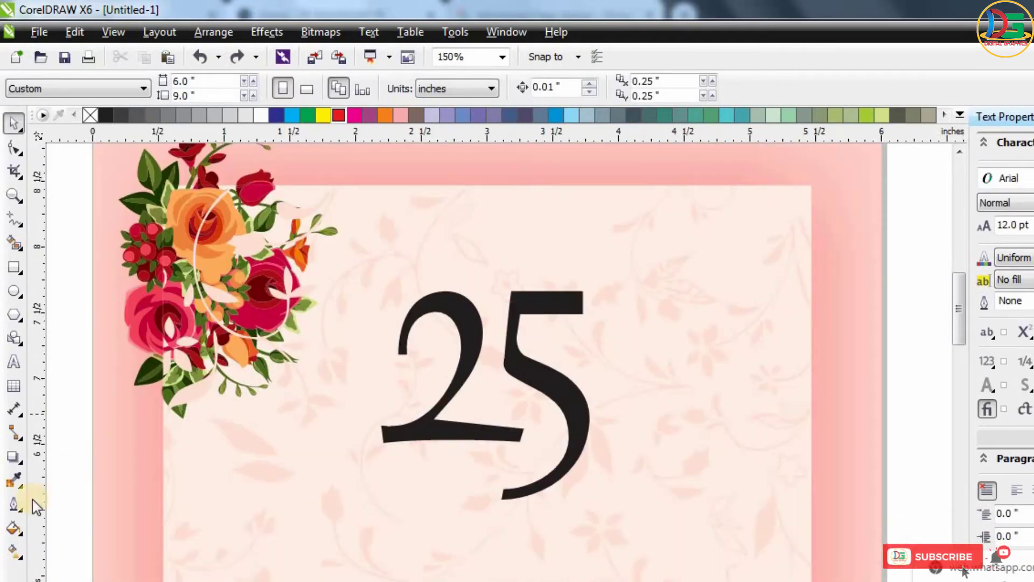
{"action": "left_click", "coordinate": [13, 479]}
{"action": "left_click", "coordinate": [261, 171]}
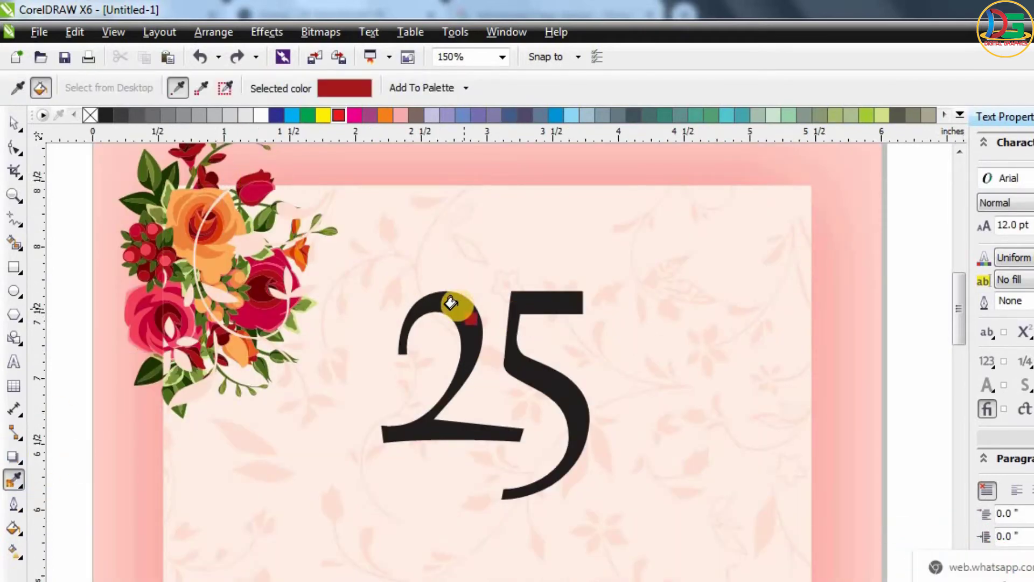
{"action": "left_click", "coordinate": [450, 302]}
{"action": "left_click", "coordinate": [15, 125]}
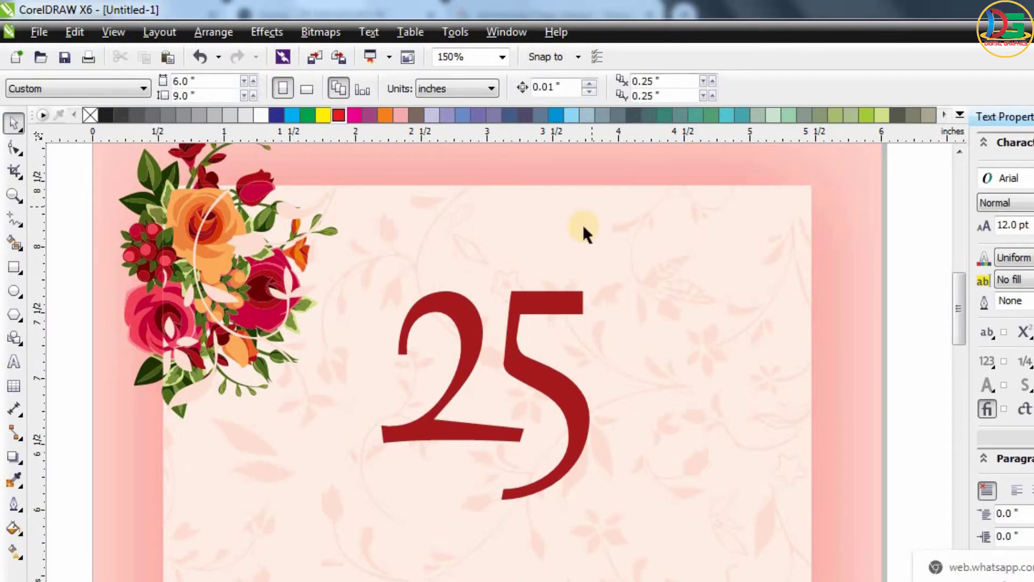
Move the Anniversary script just below the 25 and tilt it about 3.8°.
{"action": "scroll", "coordinate": [587, 233], "scroll_direction": "down", "scroll_amount": 2}
{"action": "mouse_move", "coordinate": [842, 439]}
{"action": "left_mouse_down"}
{"action": "mouse_move", "coordinate": [552, 324]}
{"action": "mouse_move", "coordinate": [650, 298]}
{"action": "mouse_move", "coordinate": [664, 313]}
{"action": "left_mouse_up"}
{"action": "scroll", "coordinate": [550, 321], "scroll_direction": "up", "scroll_amount": 2}
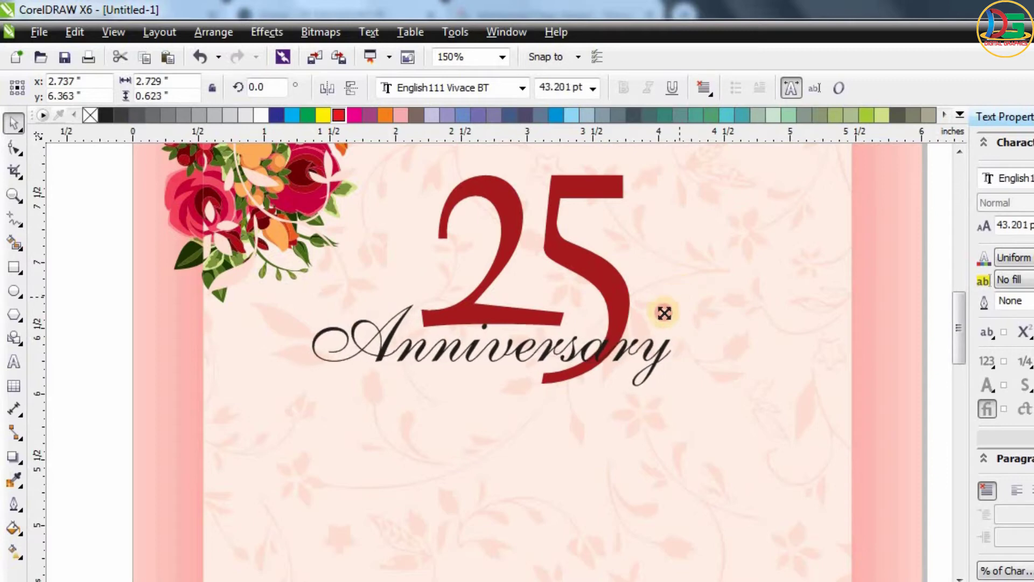
{"action": "left_click", "coordinate": [596, 347]}
{"action": "left_click_drag", "start_coordinate": [681, 296], "coordinate": [677, 286]}
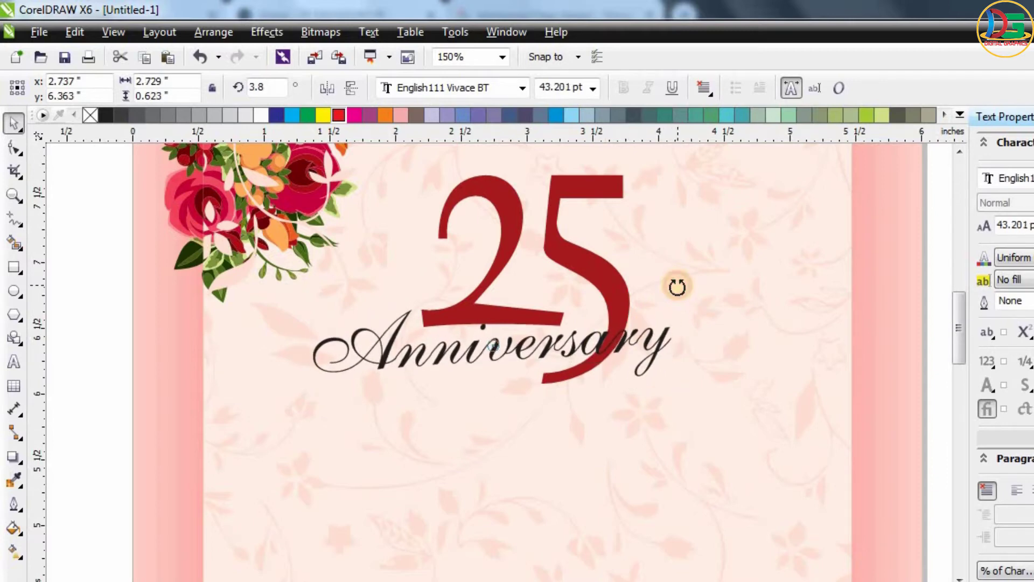
{"action": "left_click", "coordinate": [103, 312]}
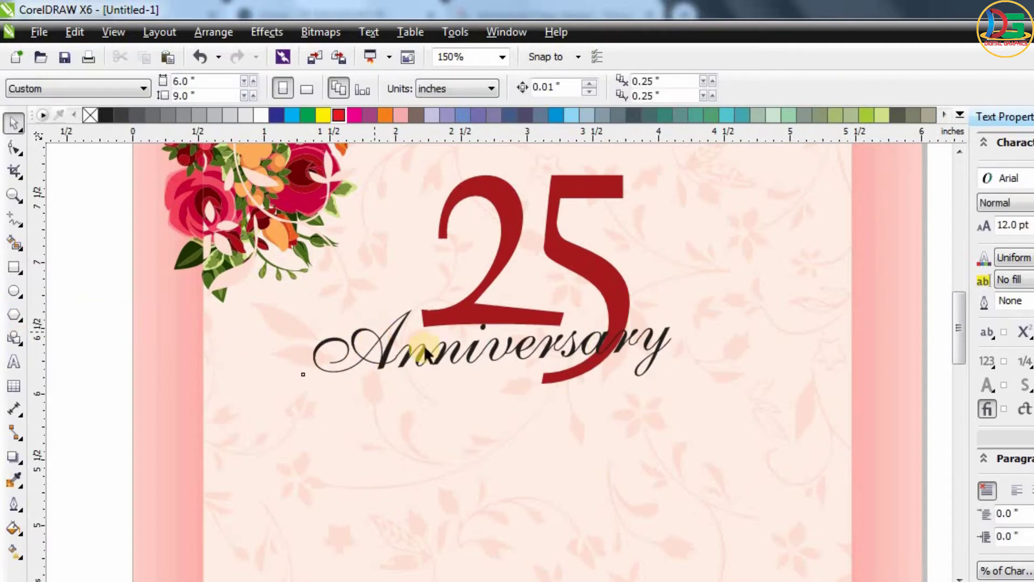
Nudge the Anniversary text slightly to the left.
{"action": "scroll", "coordinate": [424, 354], "scroll_direction": "up", "scroll_amount": 2}
{"action": "left_click", "coordinate": [543, 315]}
{"action": "scroll", "coordinate": [542, 318], "scroll_direction": "down", "scroll_amount": 1}
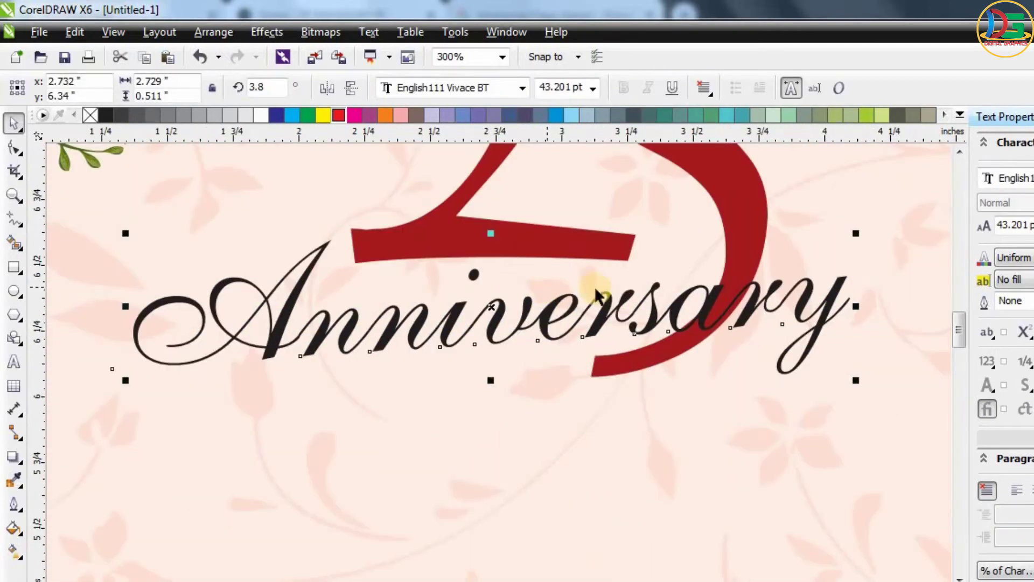
{"action": "left_click_drag", "start_coordinate": [681, 298], "coordinate": [675, 296]}
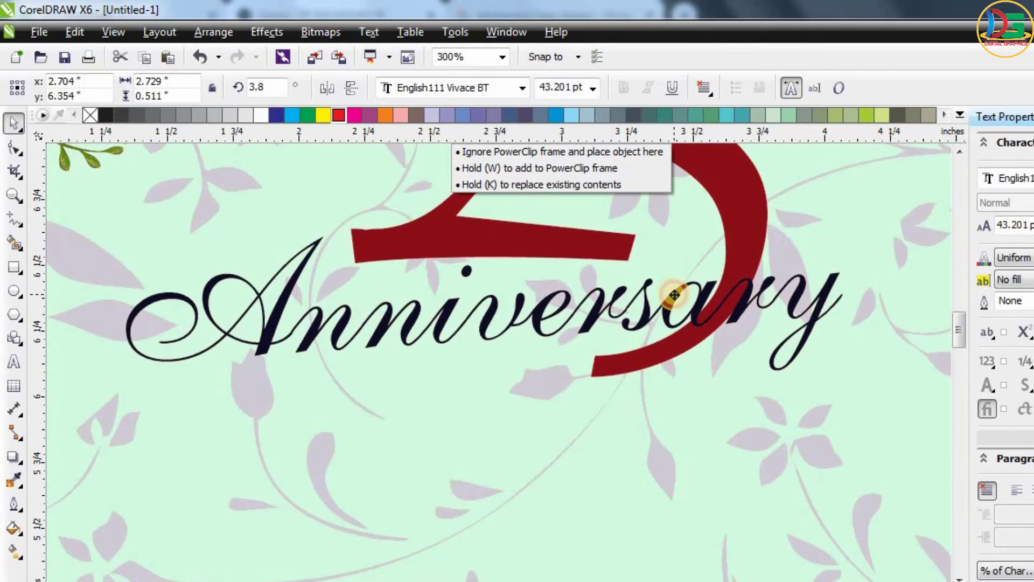
{"action": "left_click_drag", "start_coordinate": [675, 296], "coordinate": [672, 295]}
Adjust the offsets of Anniversary's 'a' letters with the Shape tool.
{"action": "left_click", "coordinate": [15, 150]}
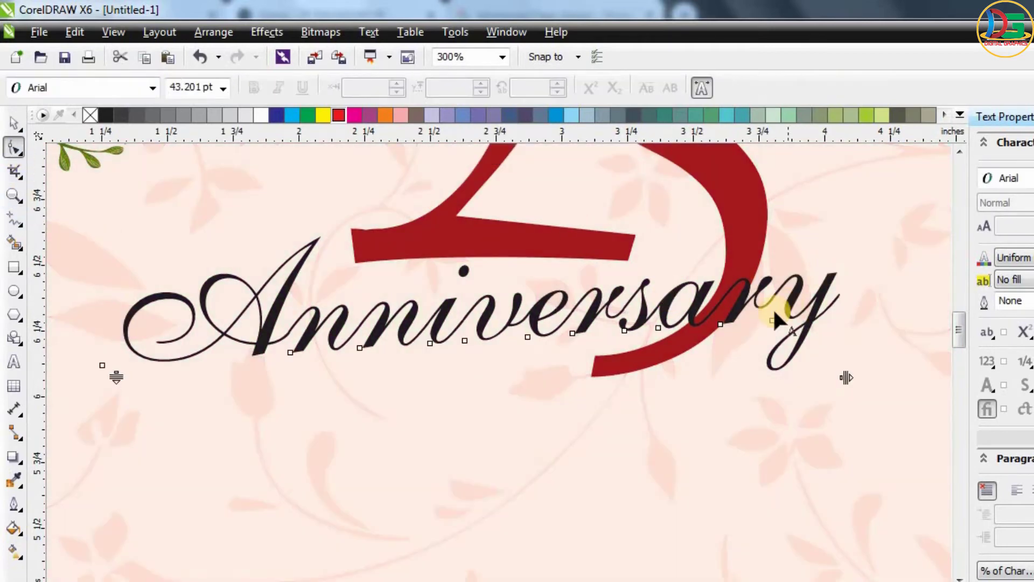
{"action": "key", "text": "F3"}
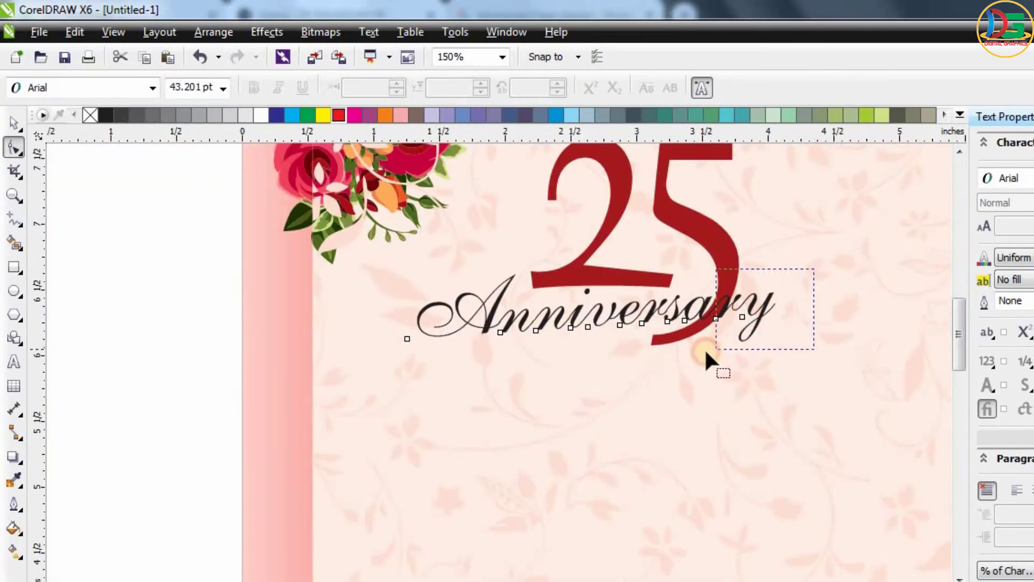
{"action": "scroll", "coordinate": [719, 335], "scroll_direction": "up", "scroll_amount": 2}
{"action": "mouse_move", "coordinate": [707, 348]}
{"action": "left_mouse_down"}
{"action": "mouse_move", "coordinate": [720, 335]}
{"action": "mouse_move", "coordinate": [713, 326]}
{"action": "left_mouse_up"}
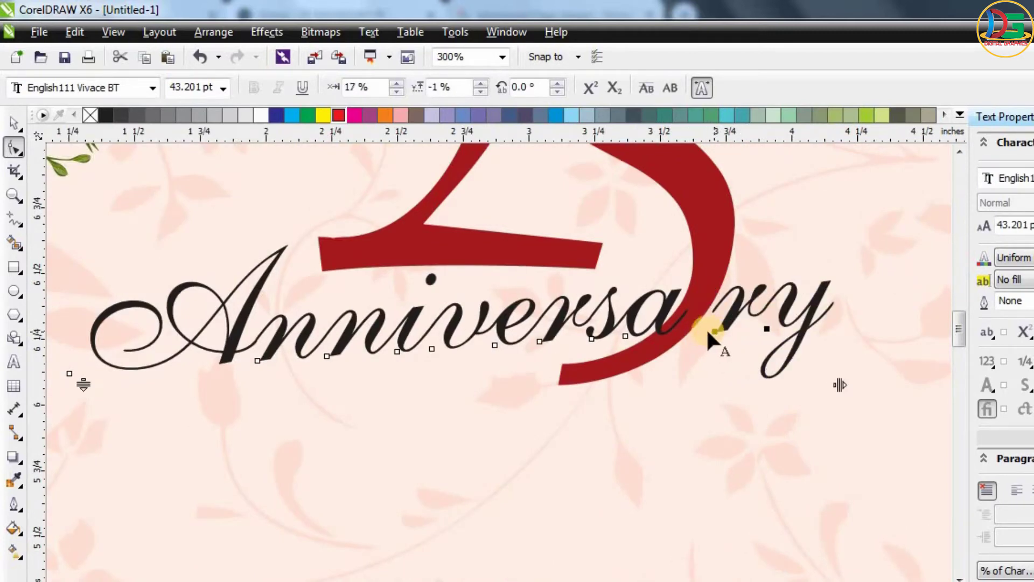
{"action": "left_click", "coordinate": [625, 335]}
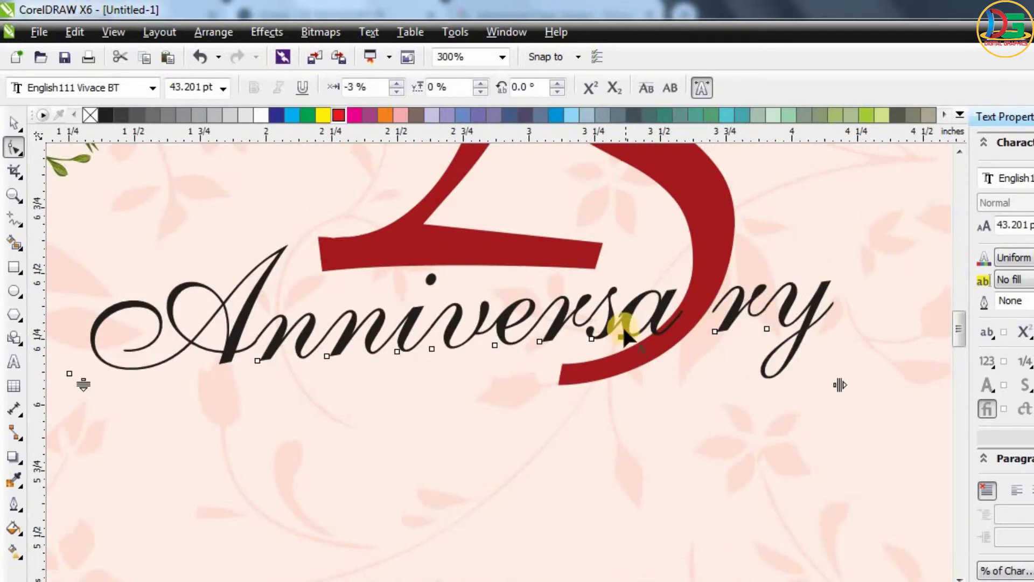
Colour the Anniversary text with the red palette swatch.
{"action": "left_click", "coordinate": [13, 124]}
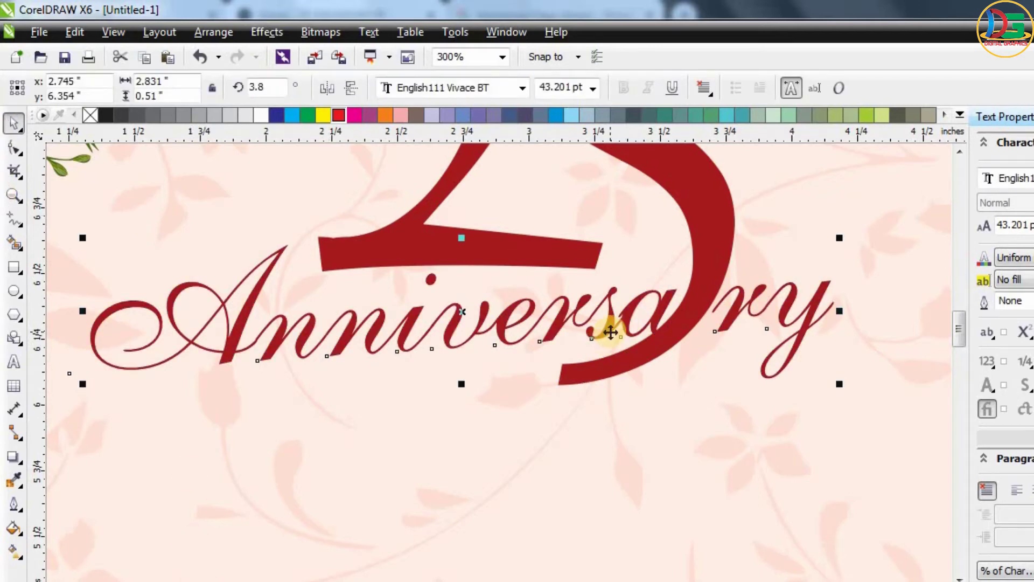
{"action": "scroll", "coordinate": [611, 332], "scroll_direction": "down", "scroll_amount": 2}
{"action": "left_click", "coordinate": [172, 358]}
{"action": "scroll", "coordinate": [684, 273], "scroll_direction": "down", "scroll_amount": 2}
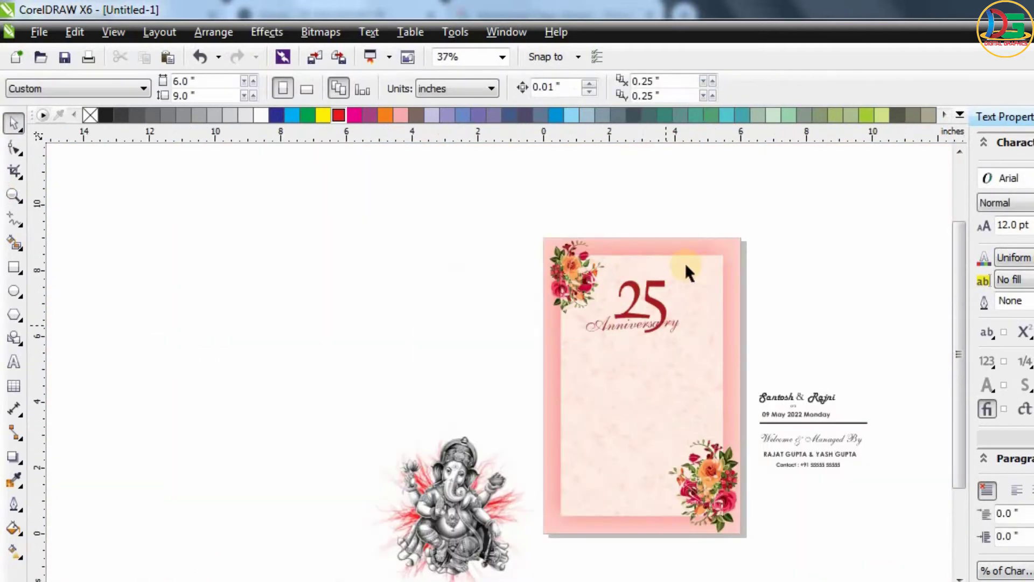
{"action": "scroll", "coordinate": [762, 293], "scroll_direction": "up", "scroll_amount": 1}
Convert the 25 numerals to curves with Ctrl+Q.
{"action": "scroll", "coordinate": [686, 351], "scroll_direction": "up", "scroll_amount": 1}
{"action": "left_click", "coordinate": [701, 381]}
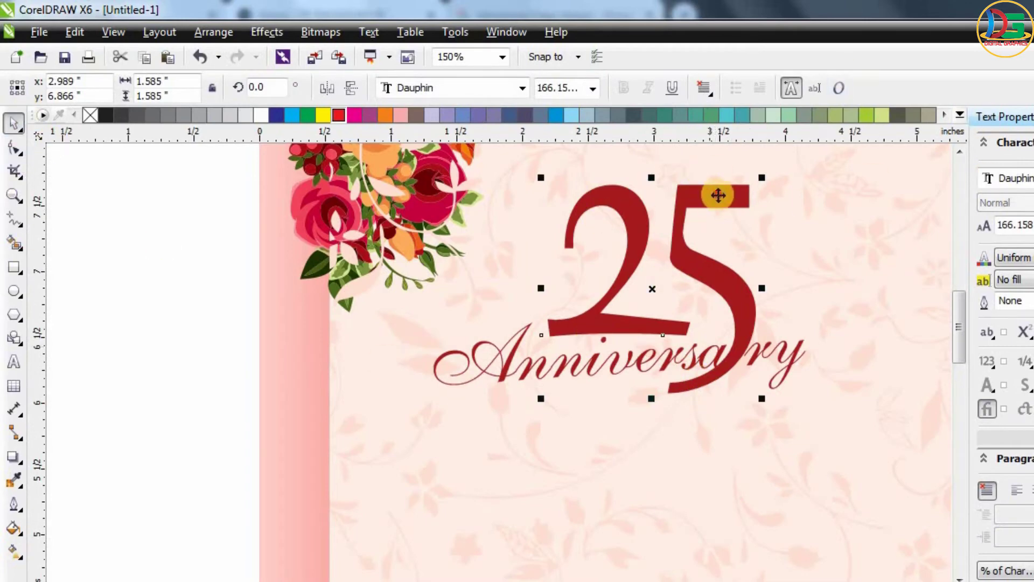
{"action": "left_click_drag", "start_coordinate": [721, 195], "coordinate": [750, 186]}
{"action": "key", "text": "ctrl+z"}
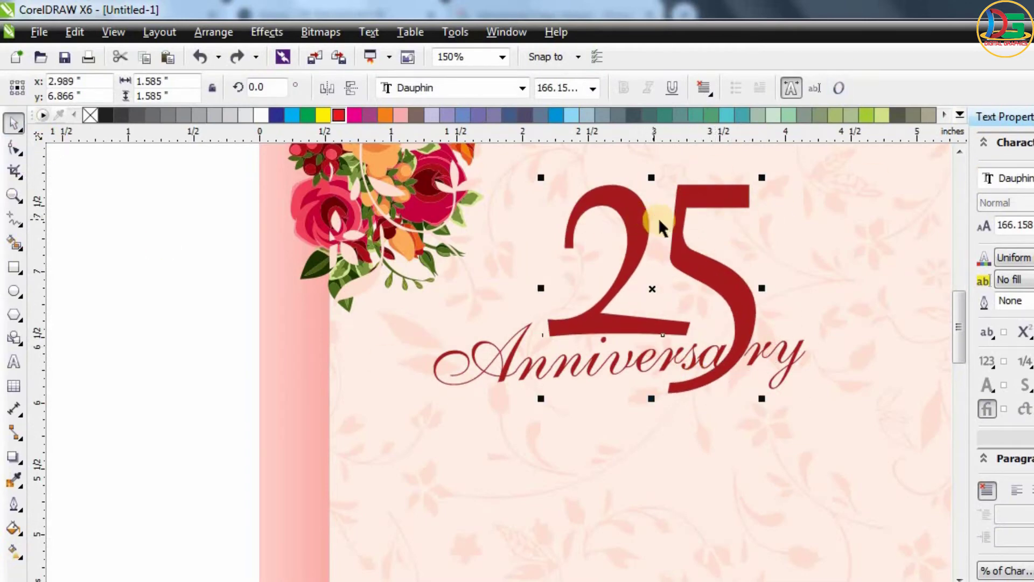
{"action": "key", "text": "ctrl+q"}
Stretch the 5's tail node into a thin swash under Anniversary and reshape its curve.
{"action": "left_click", "coordinate": [20, 155]}
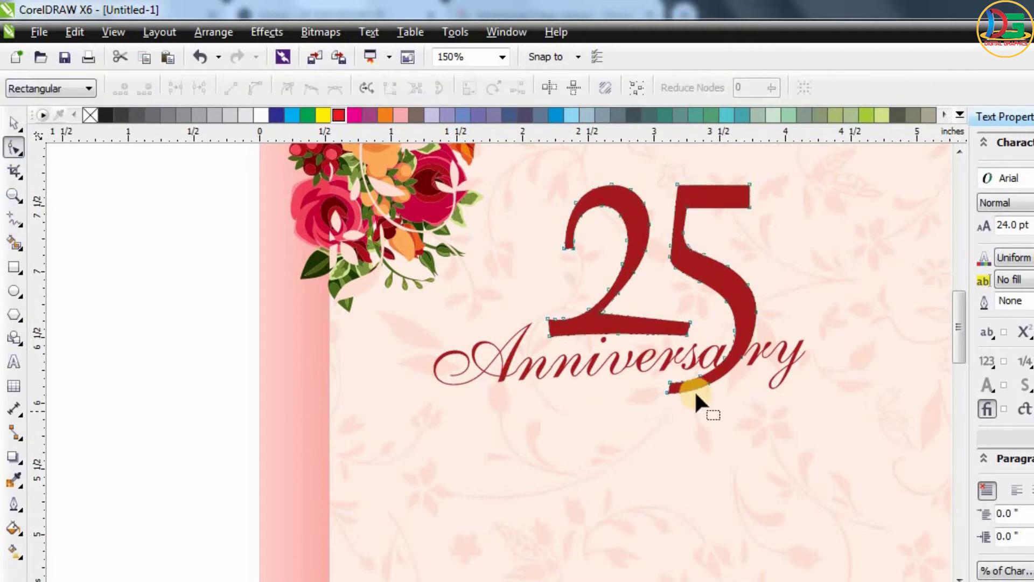
{"action": "left_click_drag", "start_coordinate": [668, 390], "coordinate": [531, 412]}
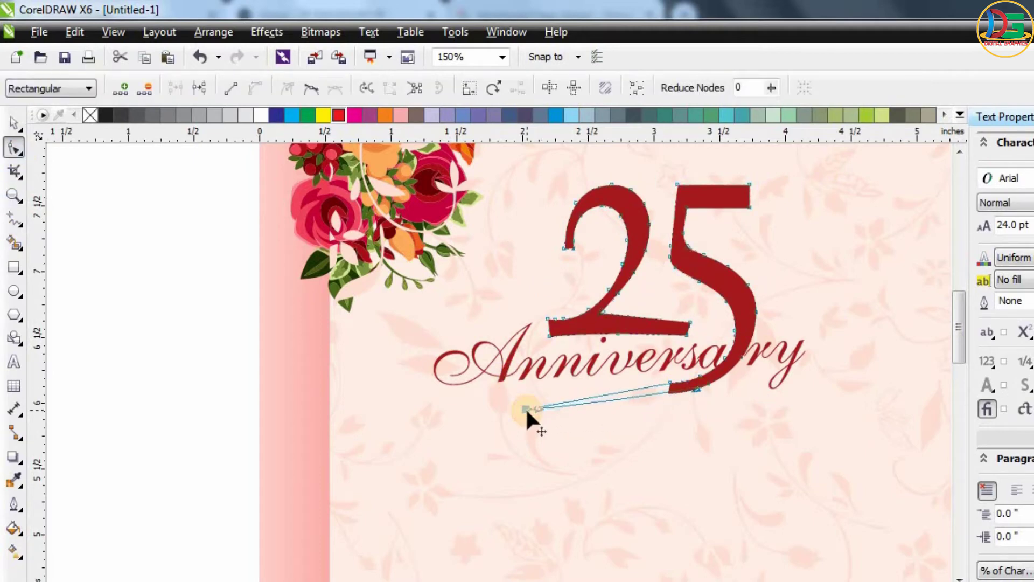
{"action": "key", "text": "ctrl+z"}
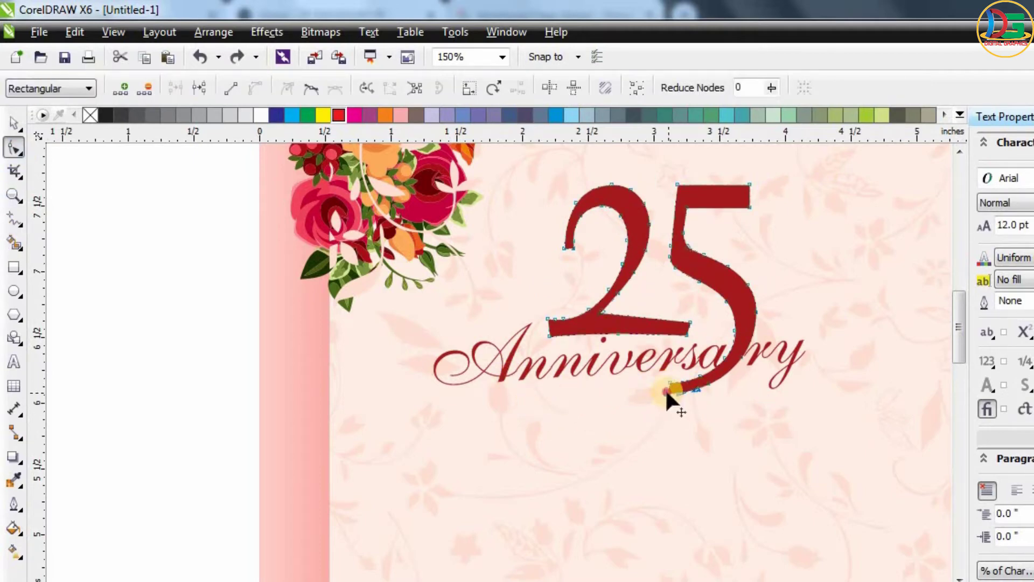
{"action": "left_click_drag", "start_coordinate": [668, 393], "coordinate": [438, 405]}
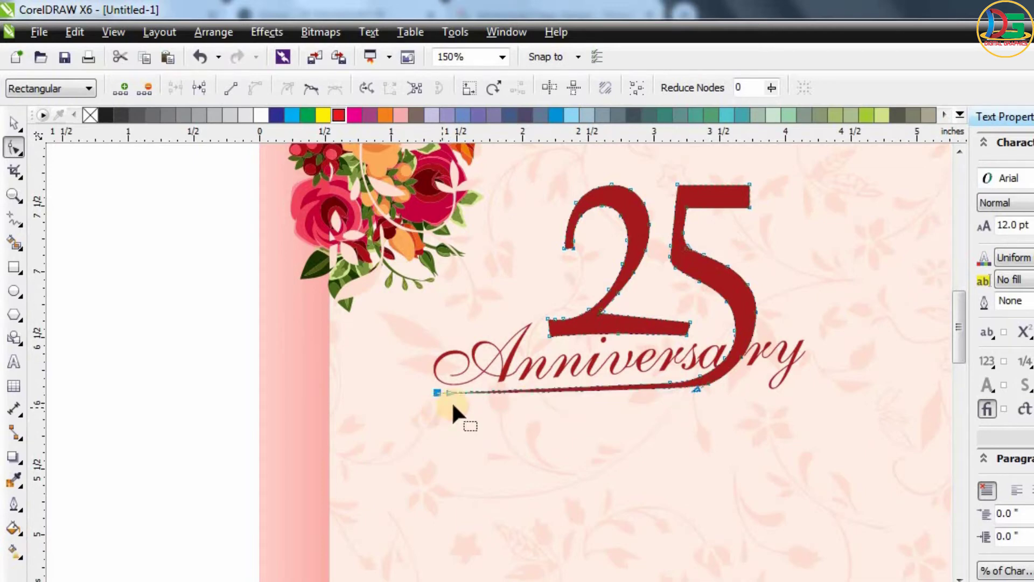
{"action": "scroll", "coordinate": [684, 333], "scroll_direction": "up", "scroll_amount": 2}
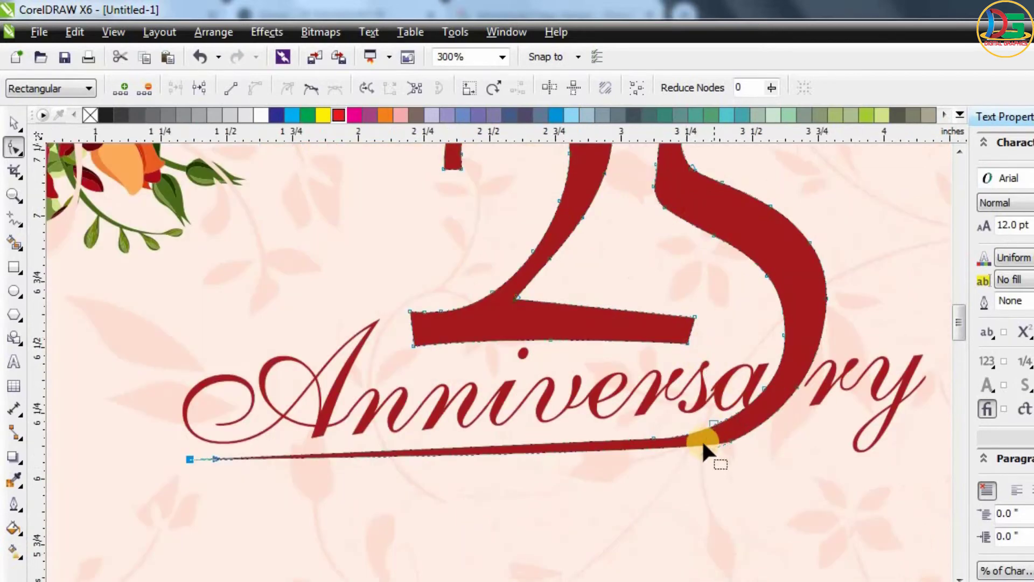
{"action": "left_click_drag", "start_coordinate": [703, 451], "coordinate": [681, 458]}
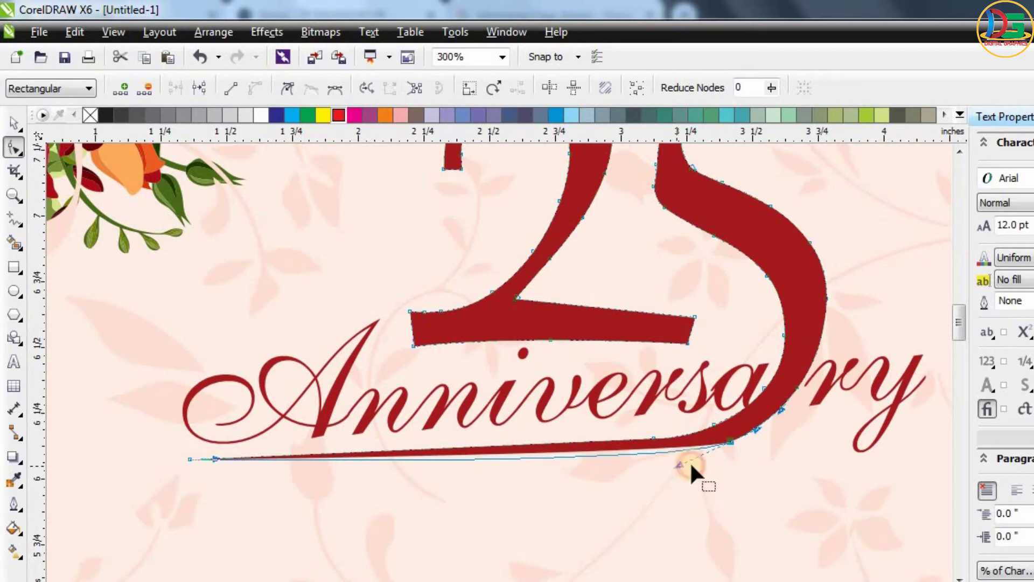
{"action": "scroll", "coordinate": [689, 436], "scroll_direction": "down", "scroll_amount": 2}
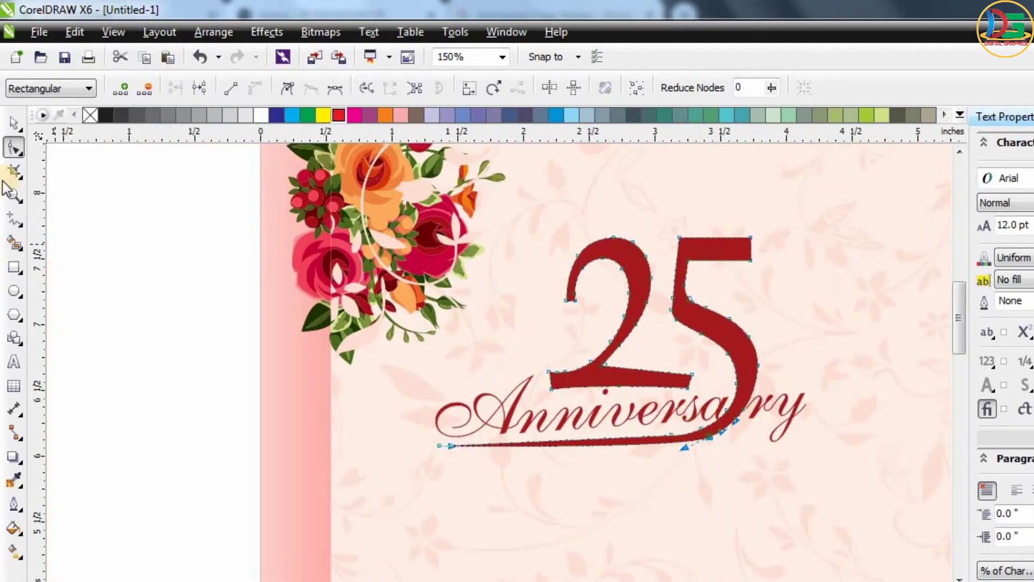
{"action": "left_click", "coordinate": [13, 123]}
Drag the couple's names line onto the card below the heading.
{"action": "scroll", "coordinate": [616, 290], "scroll_direction": "down", "scroll_amount": 2}
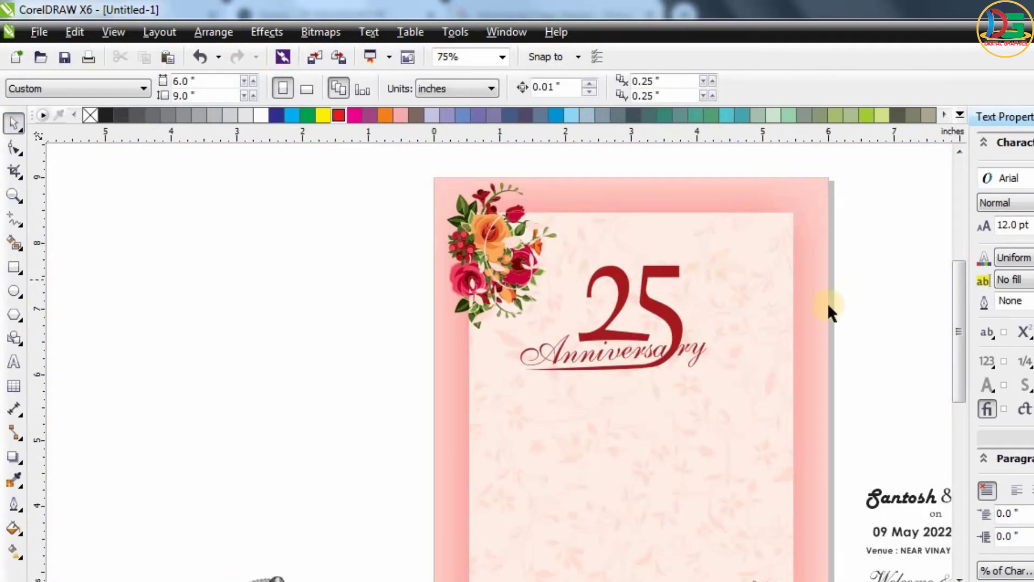
{"action": "scroll", "coordinate": [551, 200], "scroll_direction": "down", "scroll_amount": 1}
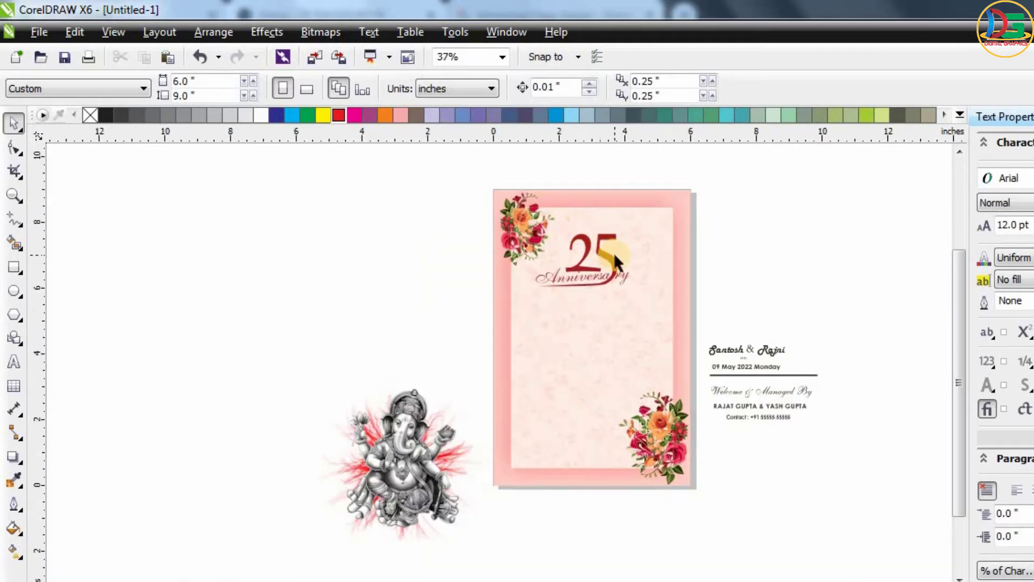
{"action": "scroll", "coordinate": [613, 254], "scroll_direction": "up", "scroll_amount": 1}
{"action": "scroll", "coordinate": [622, 269], "scroll_direction": "up", "scroll_amount": 1}
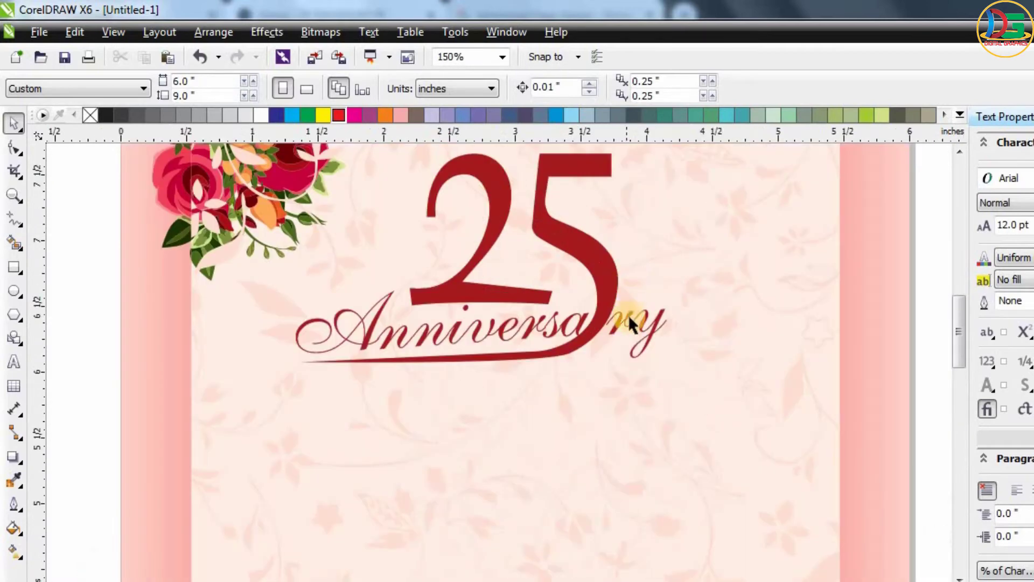
{"action": "left_click", "coordinate": [601, 248]}
{"action": "left_click", "coordinate": [660, 312]}
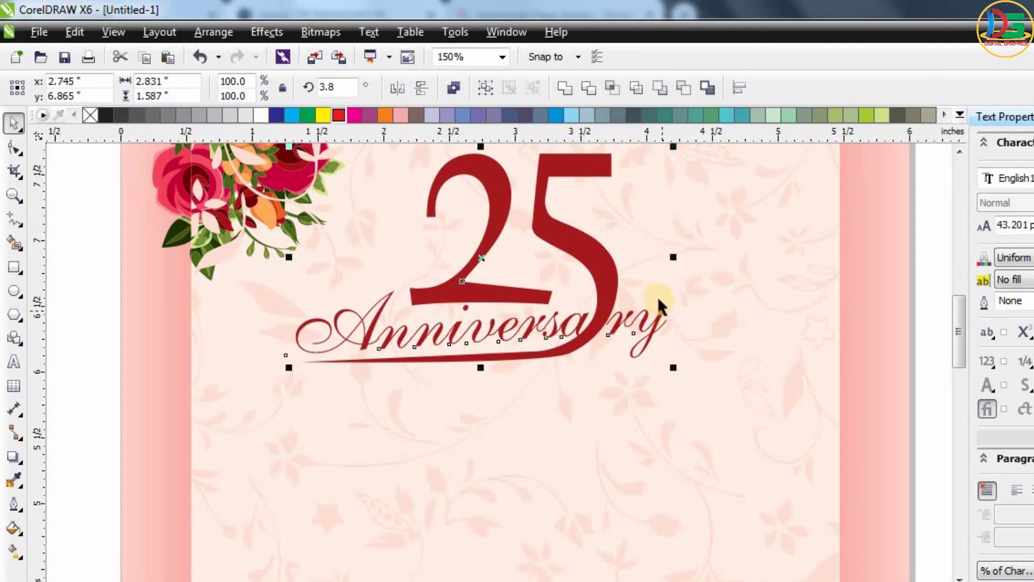
{"action": "left_click", "coordinate": [561, 281]}
{"action": "scroll", "coordinate": [665, 429], "scroll_direction": "up", "scroll_amount": 3}
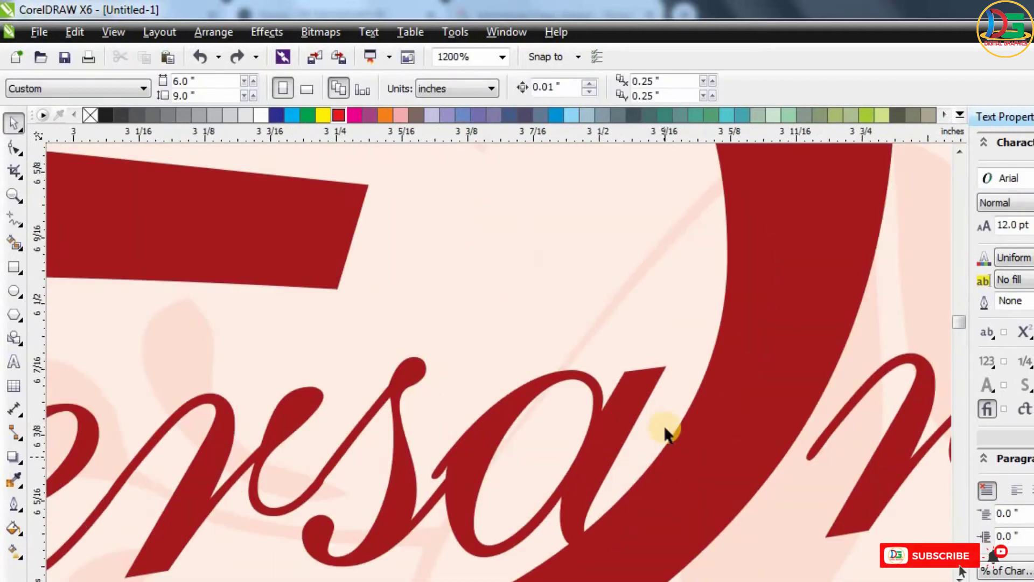
{"action": "scroll", "coordinate": [625, 358], "scroll_direction": "down", "scroll_amount": 2}
{"action": "scroll", "coordinate": [625, 359], "scroll_direction": "down", "scroll_amount": 2}
{"action": "left_click_drag", "start_coordinate": [870, 512], "coordinate": [572, 421]}
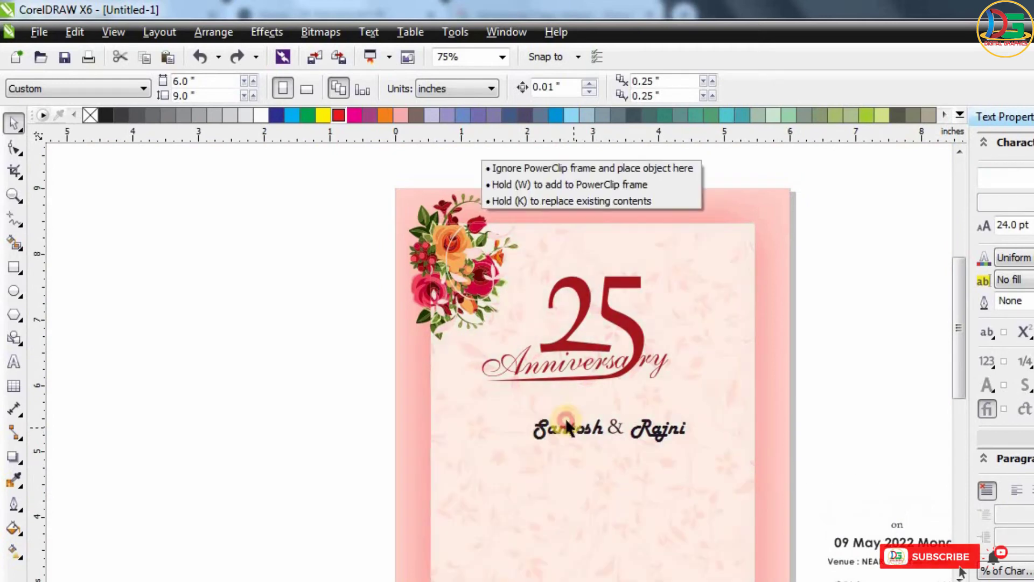
Centre the names below Anniversary and enlarge them to about 31.887 pt.
{"action": "key", "text": "ctrl+z"}
{"action": "left_click_drag", "start_coordinate": [870, 504], "coordinate": [587, 434]}
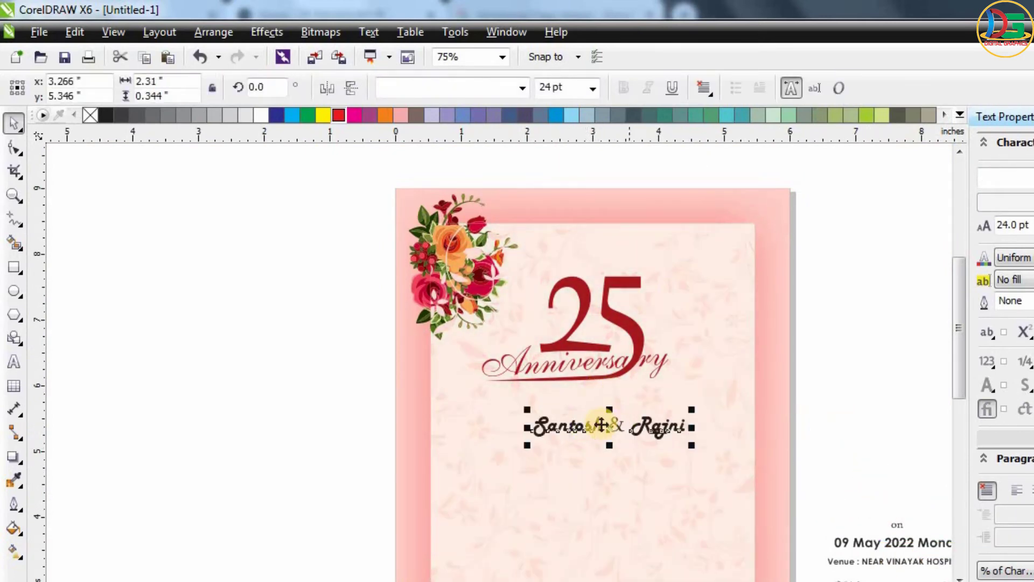
{"action": "scroll", "coordinate": [592, 418], "scroll_direction": "up", "scroll_amount": 1}
{"action": "left_click_drag", "start_coordinate": [591, 416], "coordinate": [596, 363]}
{"action": "scroll", "coordinate": [596, 362], "scroll_direction": "down", "scroll_amount": 1}
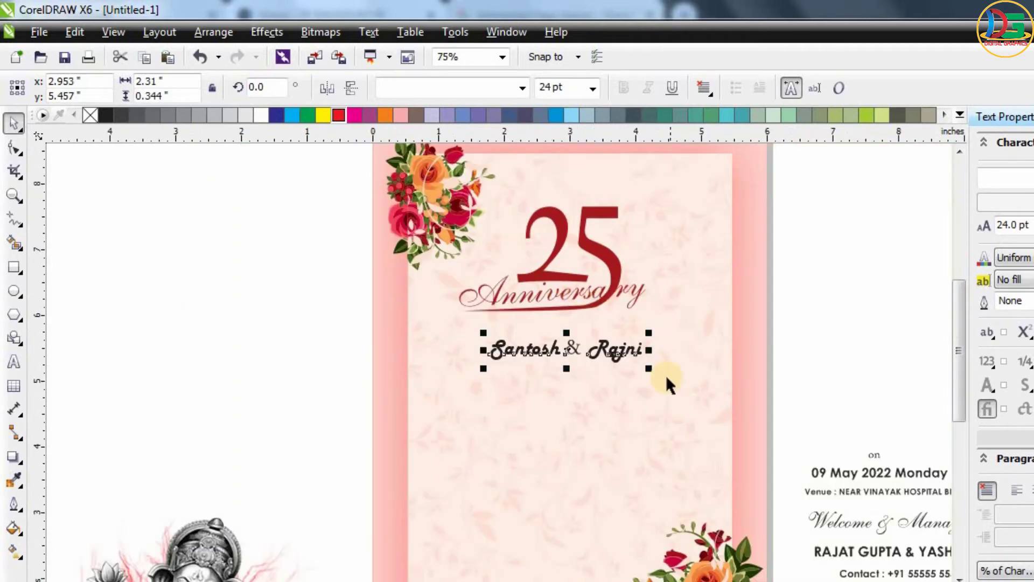
{"action": "left_click_drag", "start_coordinate": [667, 371], "coordinate": [671, 376]}
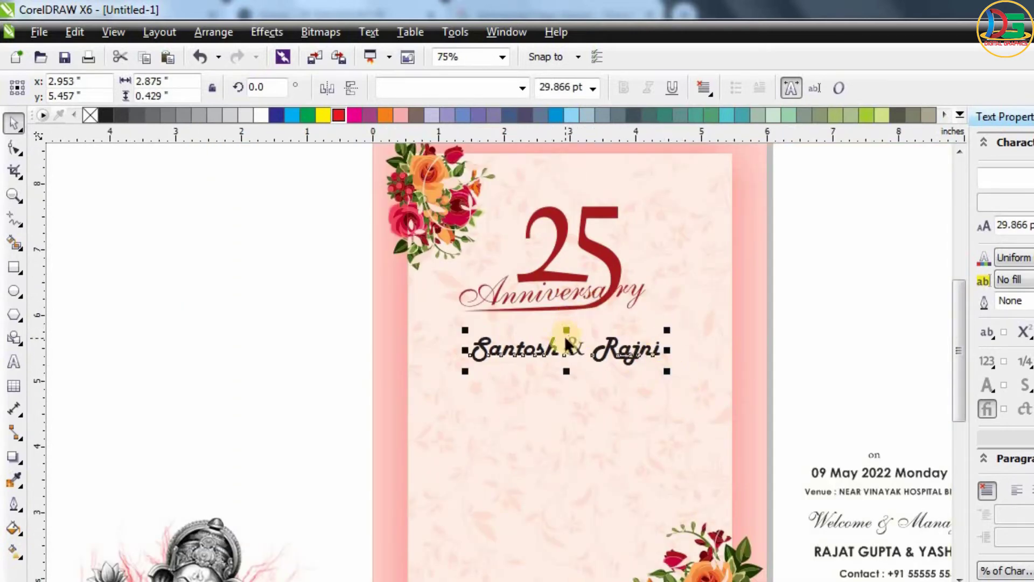
{"action": "scroll", "coordinate": [567, 343], "scroll_direction": "up", "scroll_amount": 1}
{"action": "scroll", "coordinate": [566, 350], "scroll_direction": "down", "scroll_amount": 1}
{"action": "mouse_move", "coordinate": [667, 380]}
{"action": "left_mouse_down"}
{"action": "mouse_move", "coordinate": [683, 385]}
{"action": "mouse_move", "coordinate": [665, 384]}
{"action": "left_mouse_up"}
{"action": "left_click_drag", "start_coordinate": [609, 356], "coordinate": [613, 359]}
{"action": "key", "text": "F8"}
{"action": "left_click", "coordinate": [15, 125]}
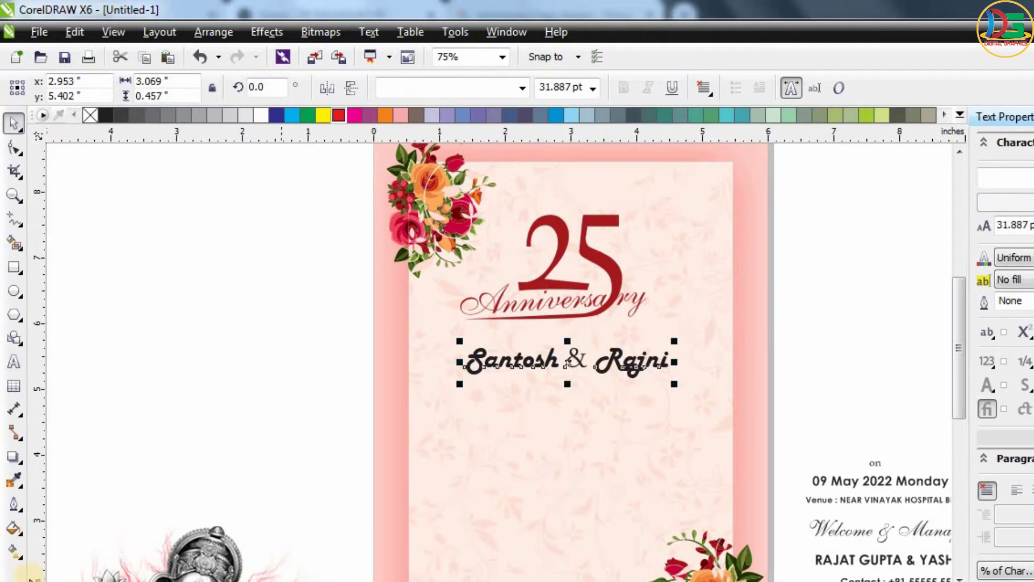
Colour the names rose pink sampled from a flower with the Color Eyedropper.
{"action": "left_click", "coordinate": [14, 479]}
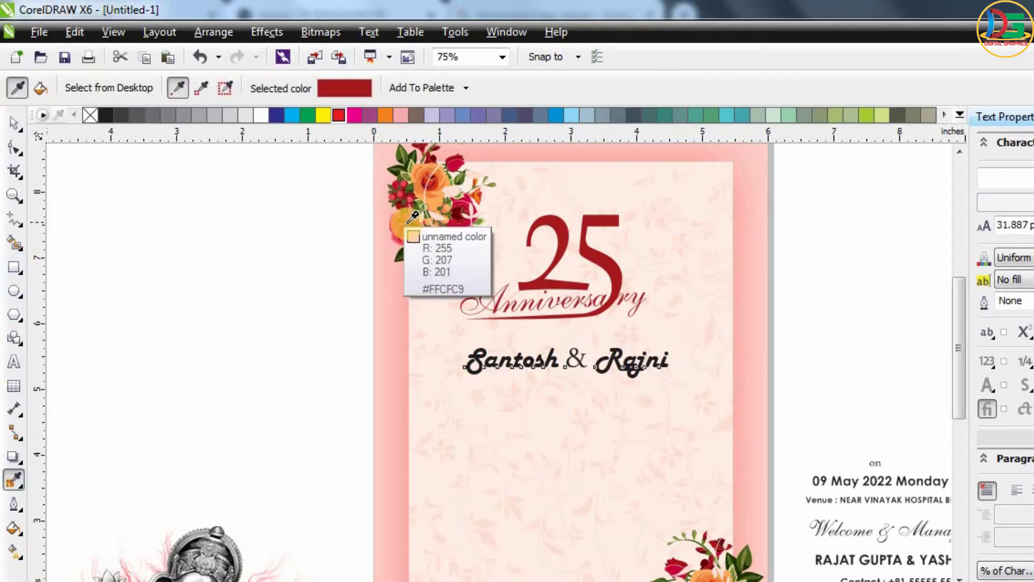
{"action": "scroll", "coordinate": [412, 229], "scroll_direction": "up", "scroll_amount": 4}
{"action": "left_click", "coordinate": [372, 204]}
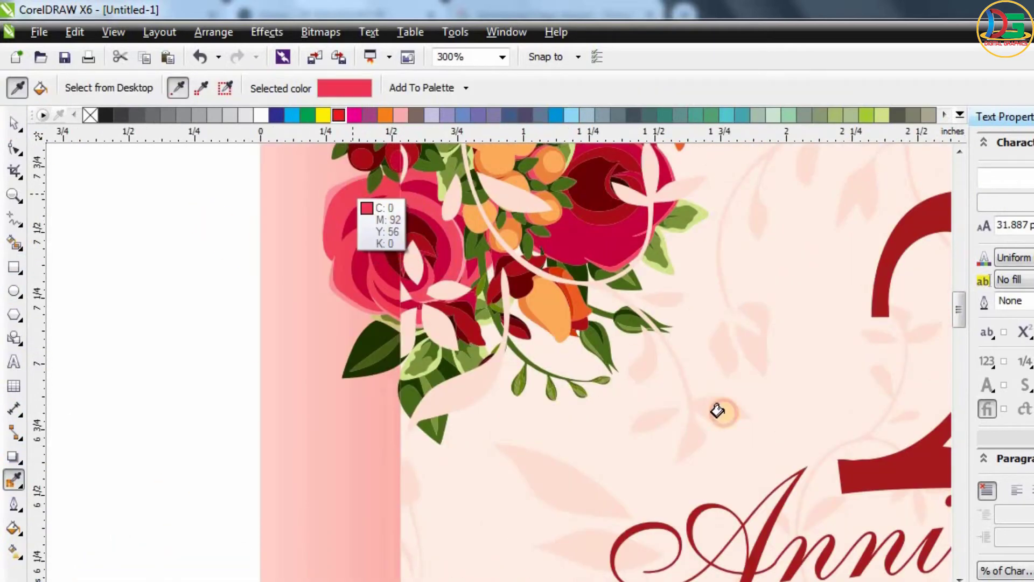
{"action": "scroll", "coordinate": [495, 283], "scroll_direction": "down", "scroll_amount": 2}
{"action": "left_click", "coordinate": [731, 511]}
{"action": "scroll", "coordinate": [527, 374], "scroll_direction": "down", "scroll_amount": 2}
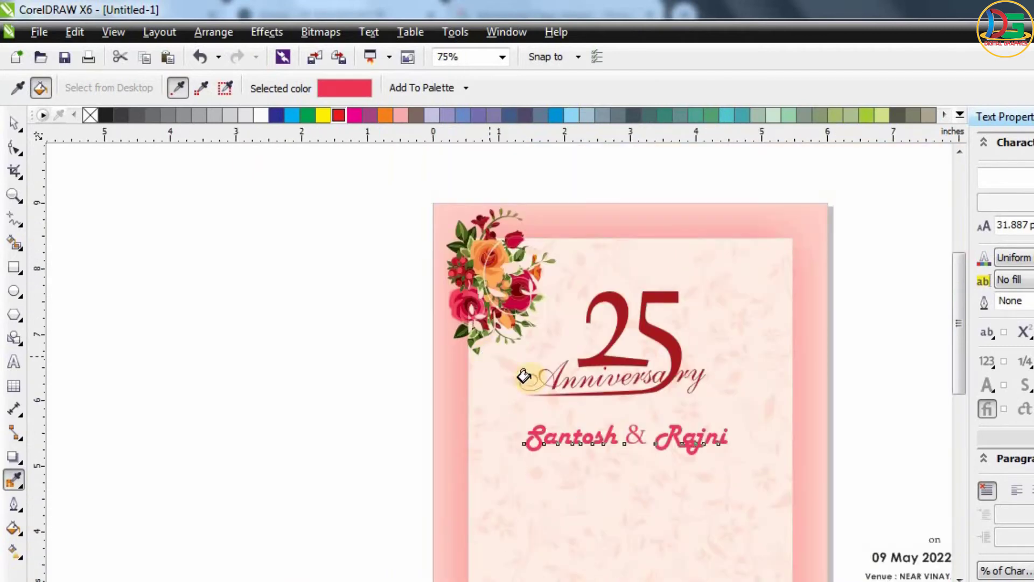
{"action": "scroll", "coordinate": [646, 448], "scroll_direction": "up", "scroll_amount": 2}
{"action": "key", "text": "space"}
{"action": "scroll", "coordinate": [622, 382], "scroll_direction": "down", "scroll_amount": 2}
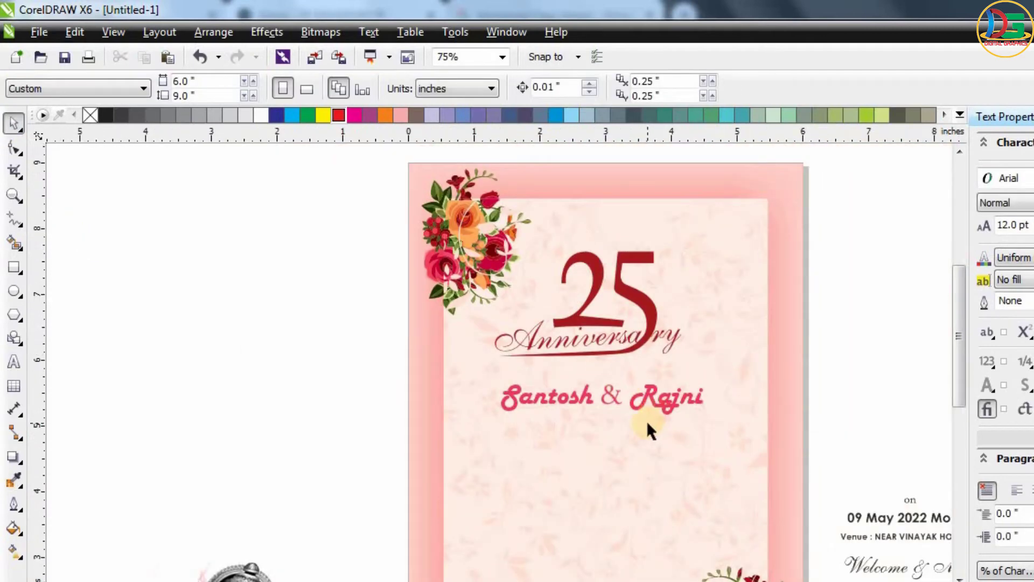
{"action": "scroll", "coordinate": [651, 415], "scroll_direction": "up", "scroll_amount": 2}
Draw a thin rectangle bar under the couple's names.
{"action": "left_click", "coordinate": [14, 266]}
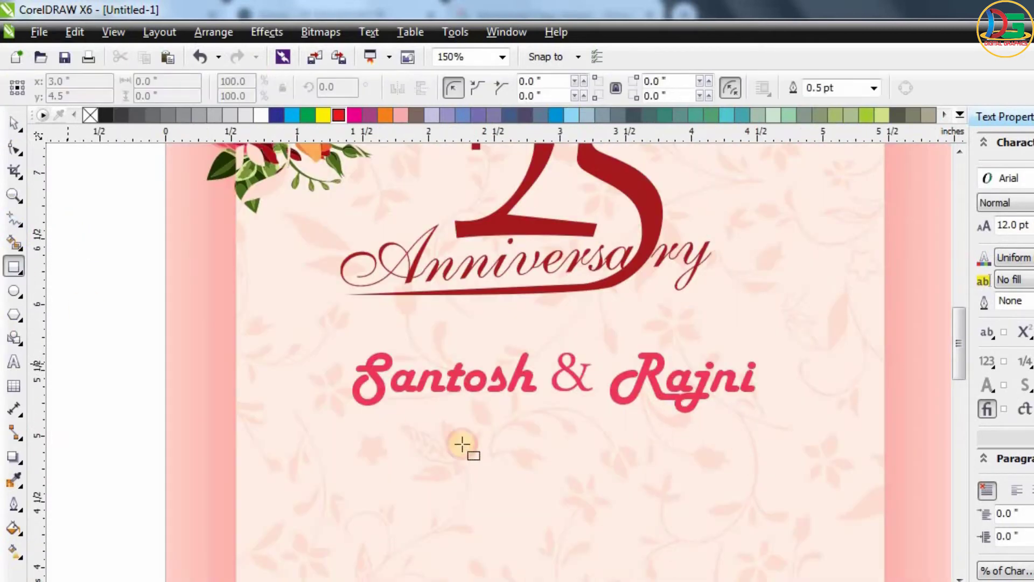
{"action": "left_click_drag", "start_coordinate": [393, 407], "coordinate": [747, 410]}
{"action": "left_click", "coordinate": [16, 122]}
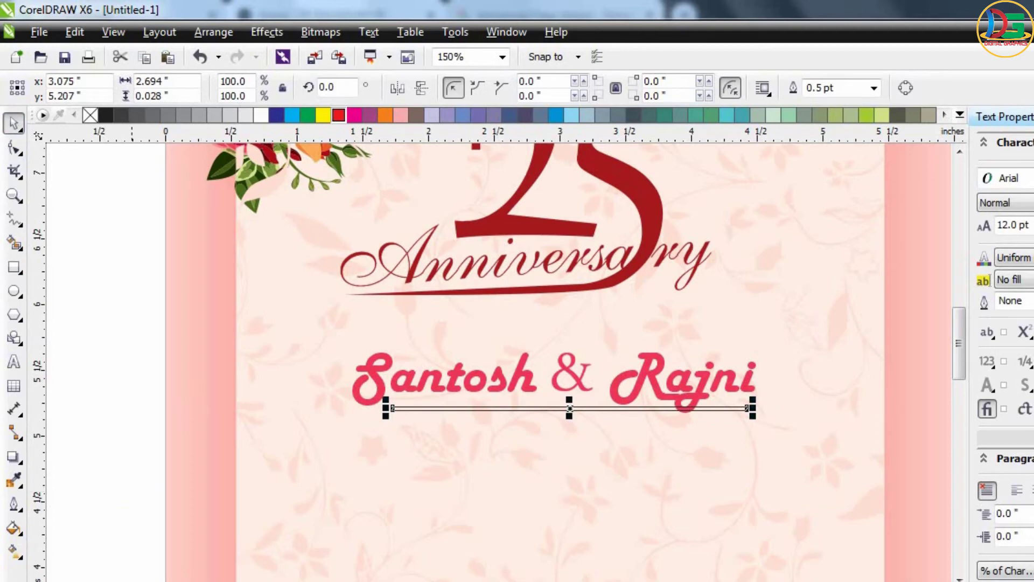
Remove the bar's outline, lower it slightly, and fill it red.
{"action": "left_click", "coordinate": [873, 88]}
{"action": "left_click", "coordinate": [823, 106]}
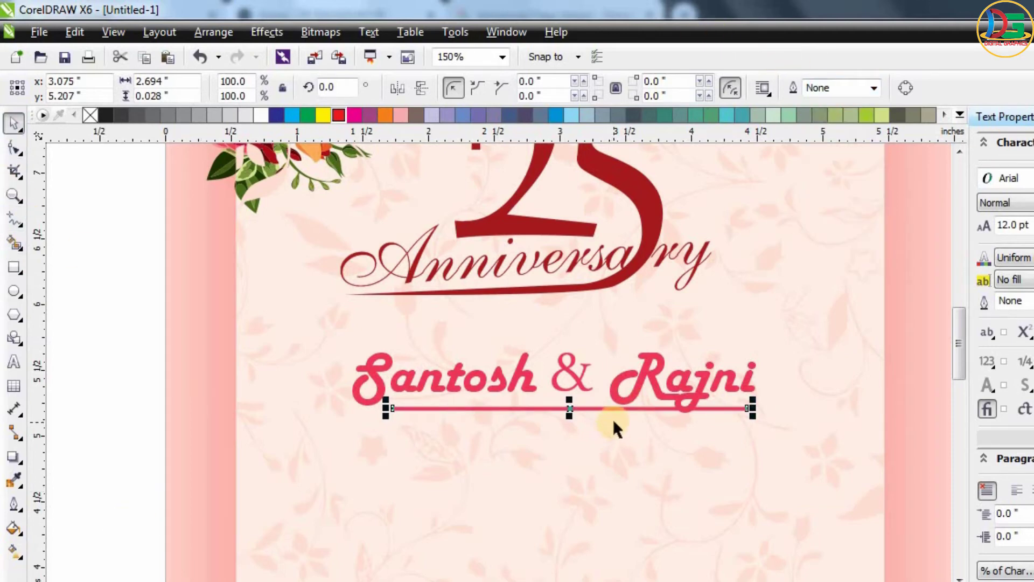
{"action": "left_click_drag", "start_coordinate": [617, 413], "coordinate": [649, 421]}
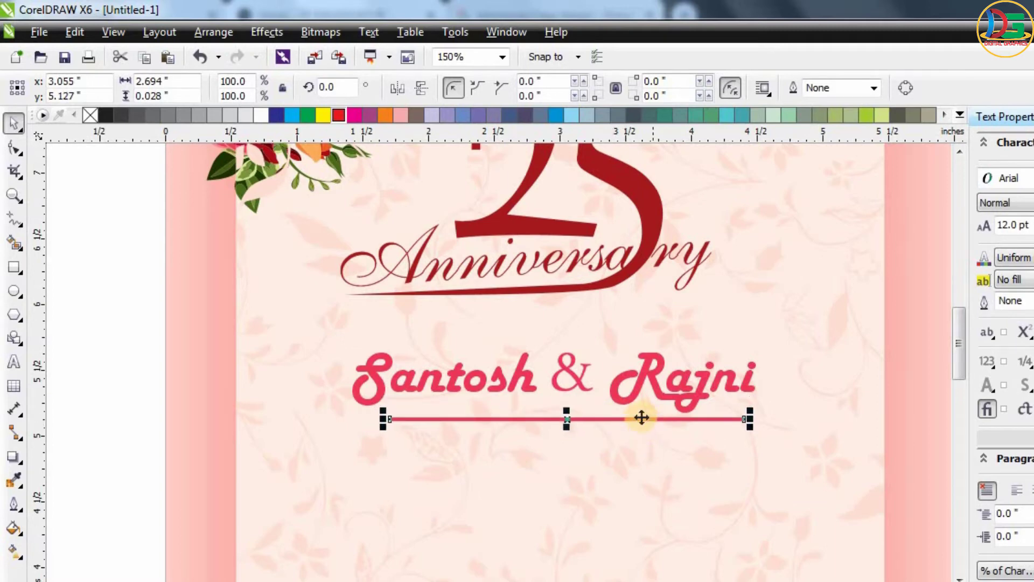
{"action": "left_click", "coordinate": [569, 418]}
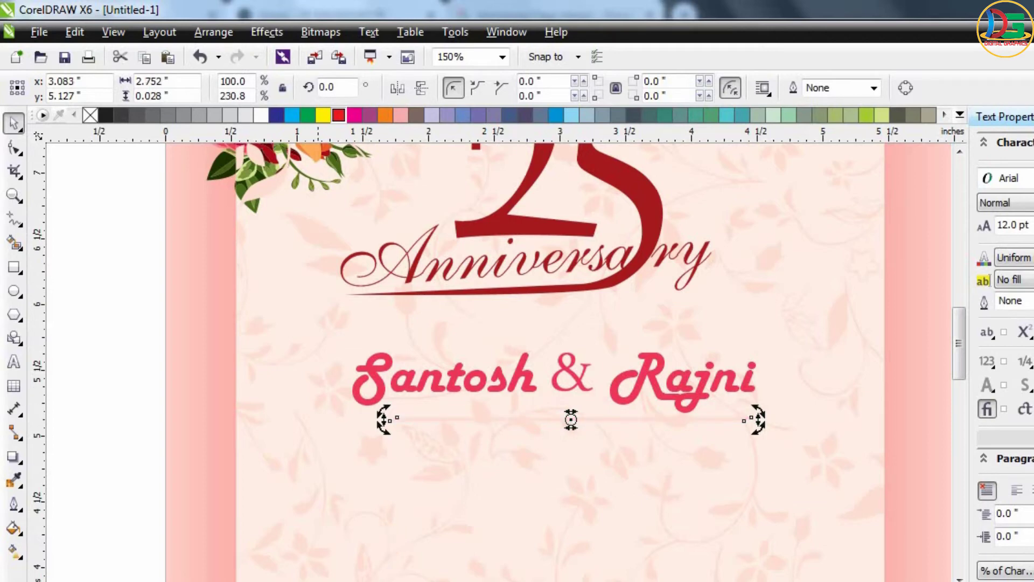
{"action": "left_click", "coordinate": [571, 419]}
{"action": "left_click", "coordinate": [120, 480]}
Place the small word 'on' centred just beneath the red underline.
{"action": "scroll", "coordinate": [436, 355], "scroll_direction": "down", "scroll_amount": 1}
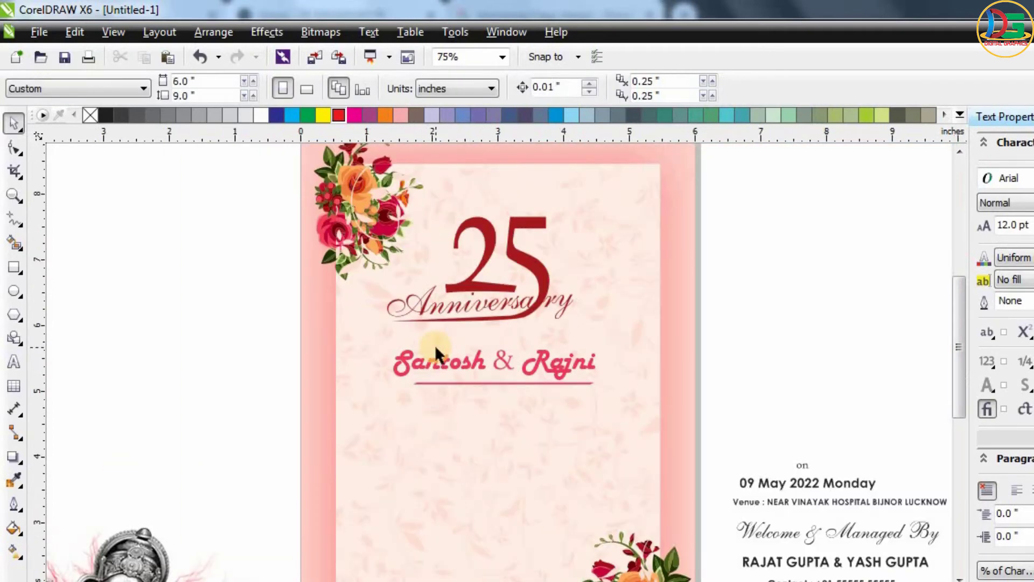
{"action": "left_click_drag", "start_coordinate": [805, 476], "coordinate": [516, 406]}
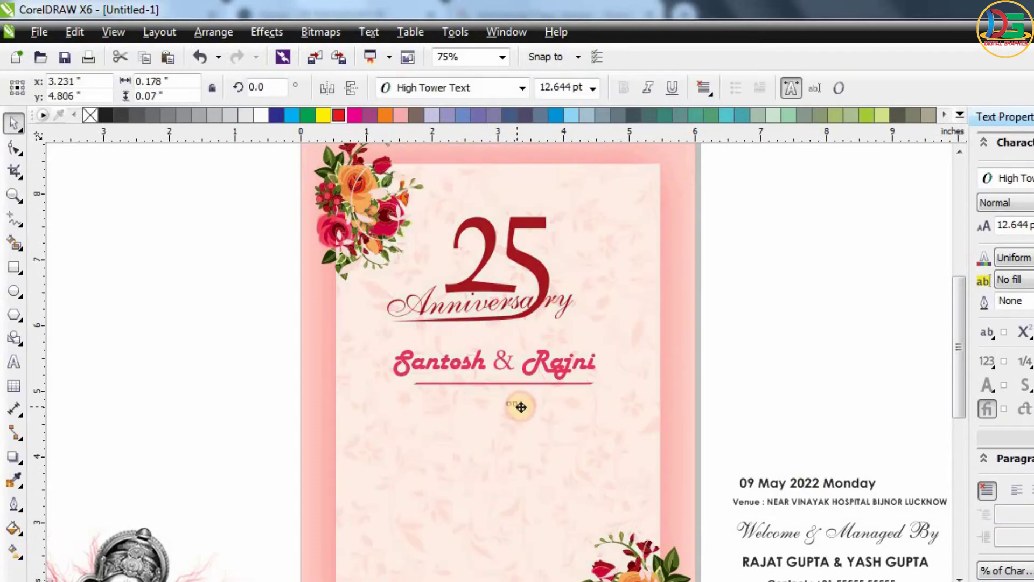
{"action": "left_click", "coordinate": [692, 355]}
{"action": "left_click", "coordinate": [301, 370]}
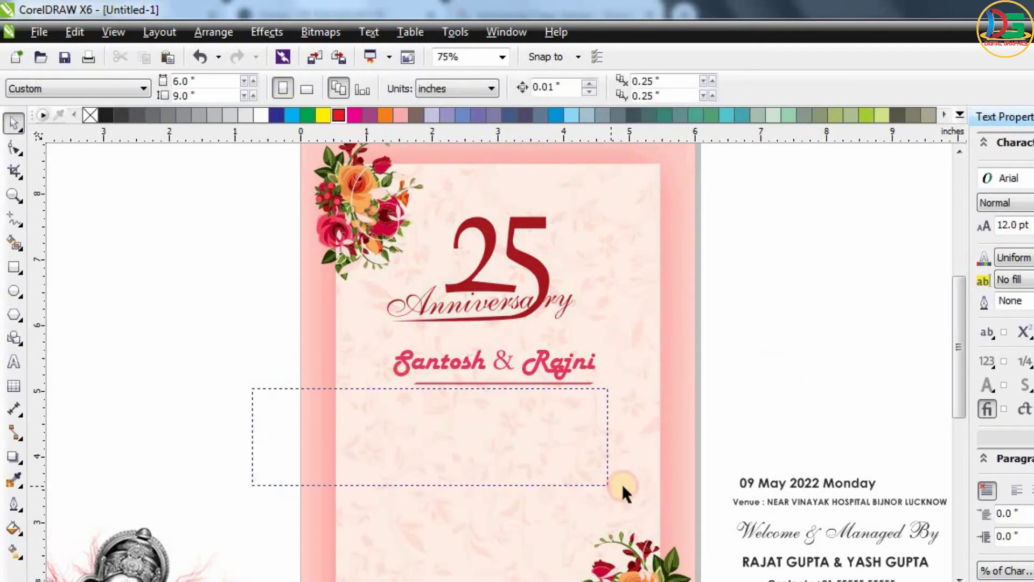
{"action": "left_click_drag", "start_coordinate": [623, 484], "coordinate": [623, 483]}
{"action": "scroll", "coordinate": [493, 405], "scroll_direction": "up", "scroll_amount": 2}
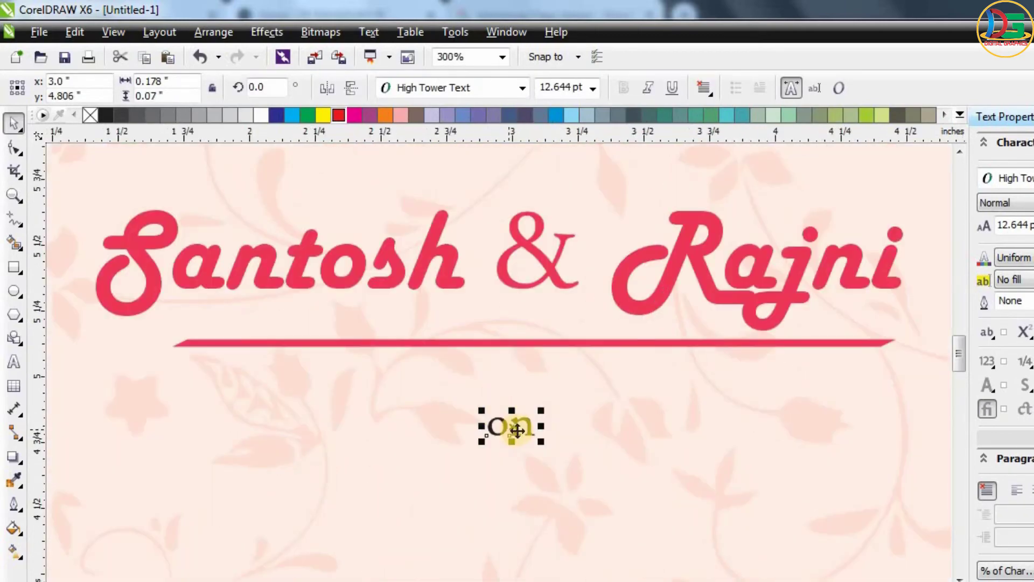
{"action": "left_click_drag", "start_coordinate": [518, 430], "coordinate": [513, 385]}
{"action": "scroll", "coordinate": [513, 386], "scroll_direction": "down", "scroll_amount": 2}
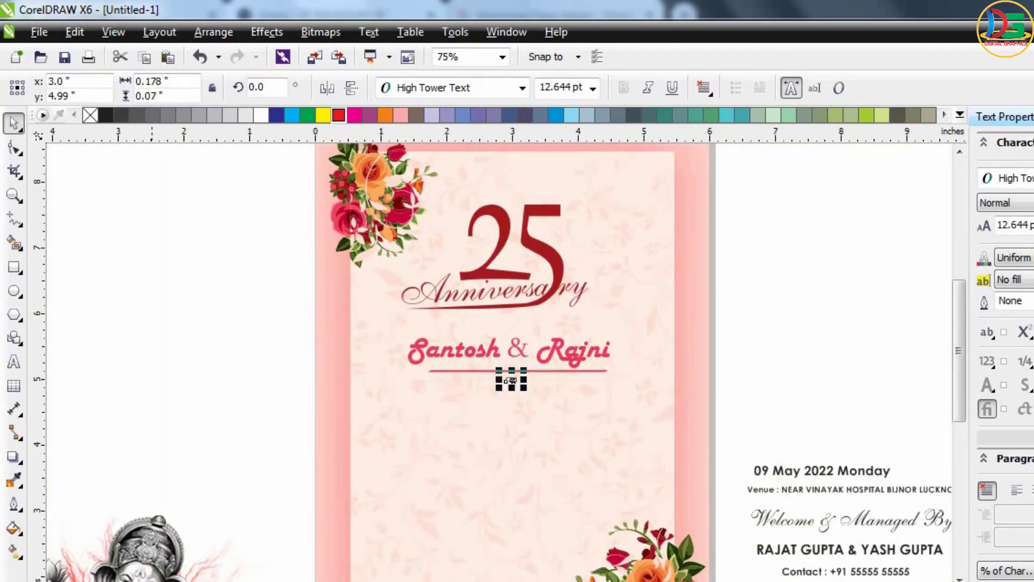
{"action": "left_click", "coordinate": [165, 393]}
{"action": "left_click_drag", "start_coordinate": [770, 467], "coordinate": [474, 415]}
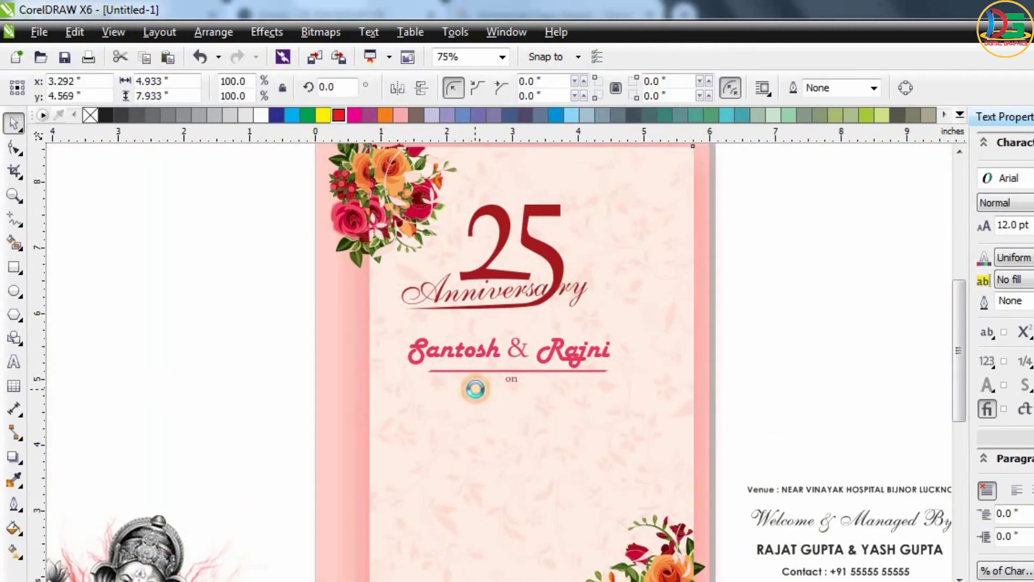
Place the '09 May 2022 Monday' date below 'on', enlarged slightly and lowered a touch.
{"action": "left_click_drag", "start_coordinate": [823, 461], "coordinate": [600, 427]}
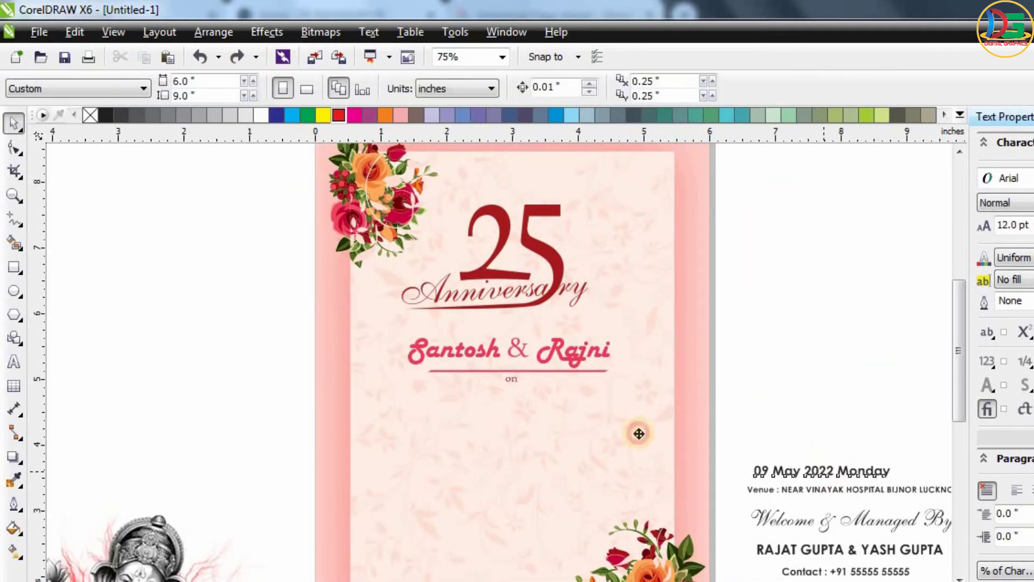
{"action": "scroll", "coordinate": [635, 428], "scroll_direction": "up", "scroll_amount": 2}
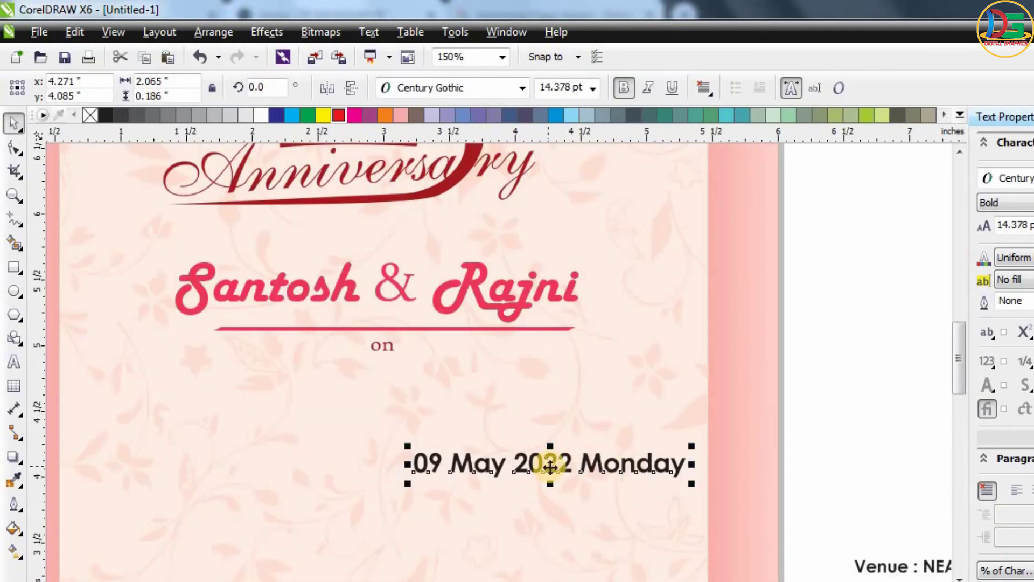
{"action": "left_click_drag", "start_coordinate": [547, 461], "coordinate": [379, 381]}
{"action": "left_click_drag", "start_coordinate": [525, 401], "coordinate": [549, 409]}
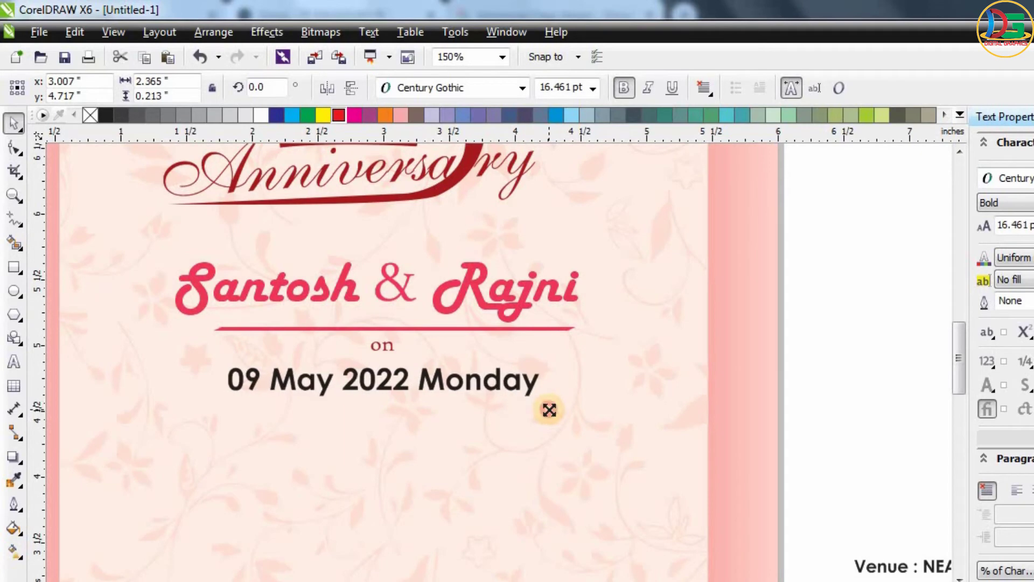
{"action": "left_click", "coordinate": [827, 323]}
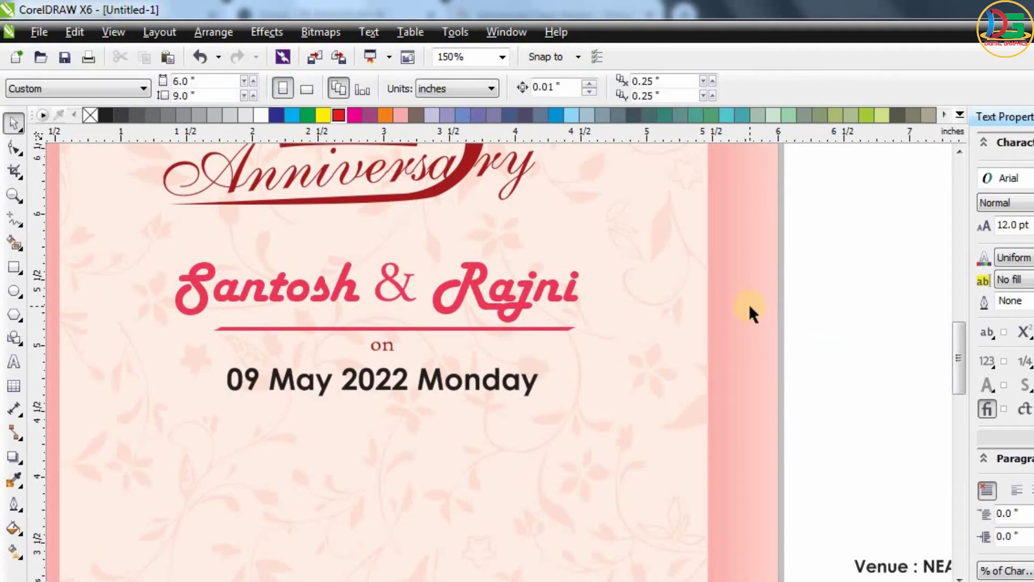
{"action": "scroll", "coordinate": [587, 328], "scroll_direction": "down", "scroll_amount": 2}
{"action": "scroll", "coordinate": [575, 351], "scroll_direction": "up", "scroll_amount": 2}
{"action": "left_click", "coordinate": [575, 350]}
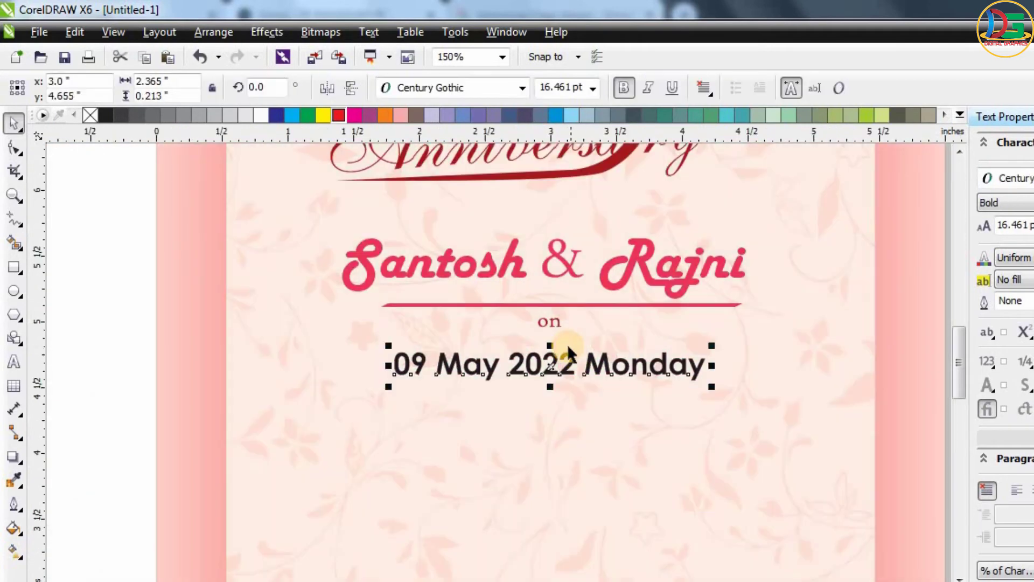
{"action": "left_click_drag", "start_coordinate": [576, 350], "coordinate": [576, 358]}
Recolour the date text dark maroon from the palette.
{"action": "left_click", "coordinate": [127, 302]}
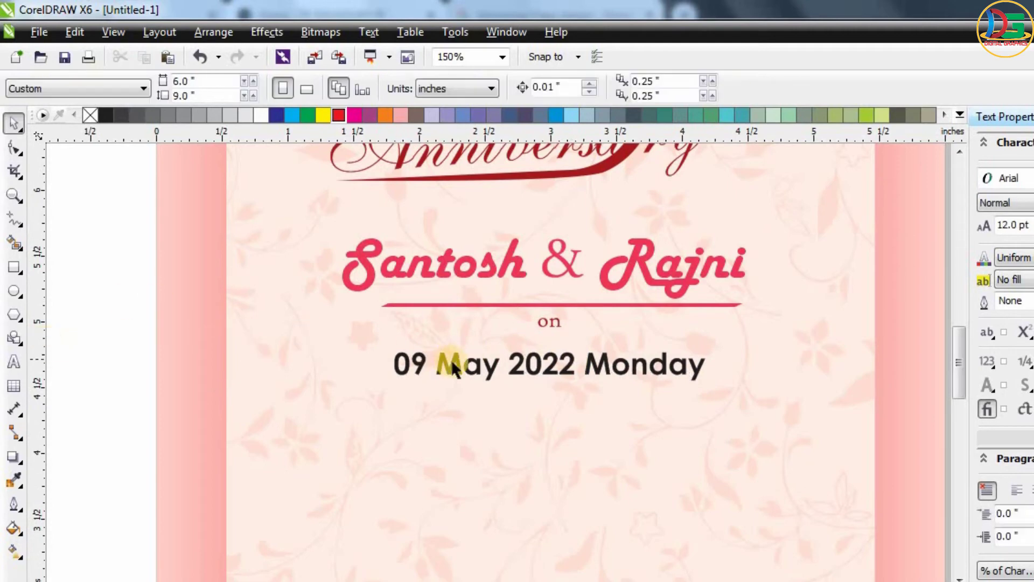
{"action": "left_click_drag", "start_coordinate": [452, 362], "coordinate": [453, 357]}
{"action": "left_click", "coordinate": [722, 391]}
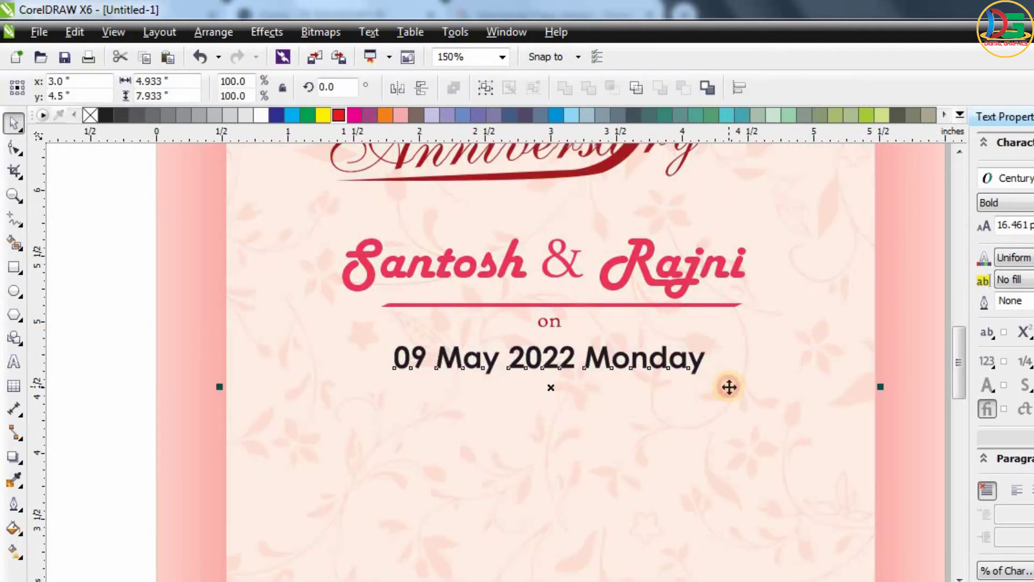
{"action": "left_click", "coordinate": [111, 381]}
{"action": "left_click", "coordinate": [452, 357]}
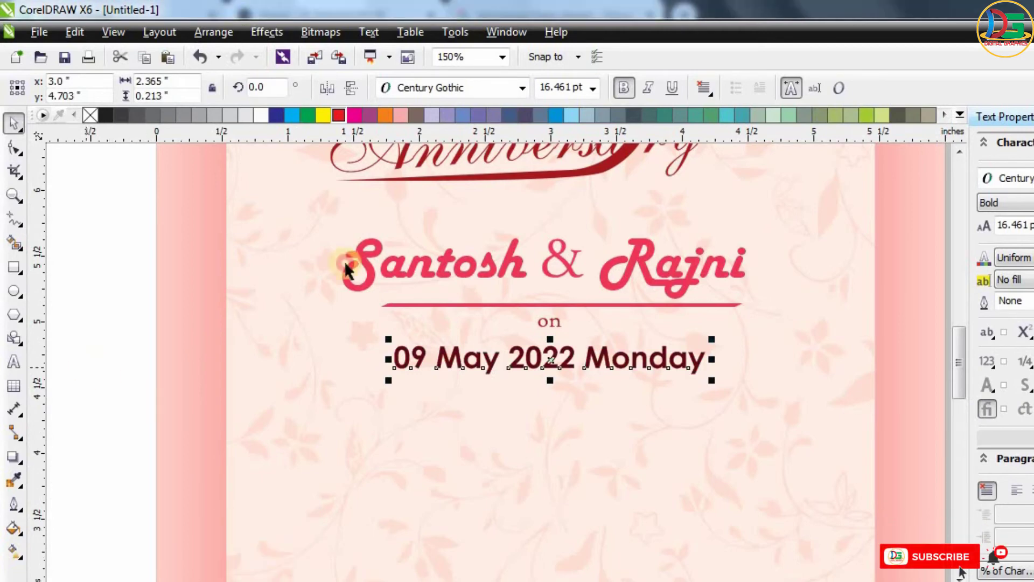
{"action": "scroll", "coordinate": [347, 261], "scroll_direction": "down", "scroll_amount": 2}
{"action": "scroll", "coordinate": [535, 377], "scroll_direction": "down", "scroll_amount": 1}
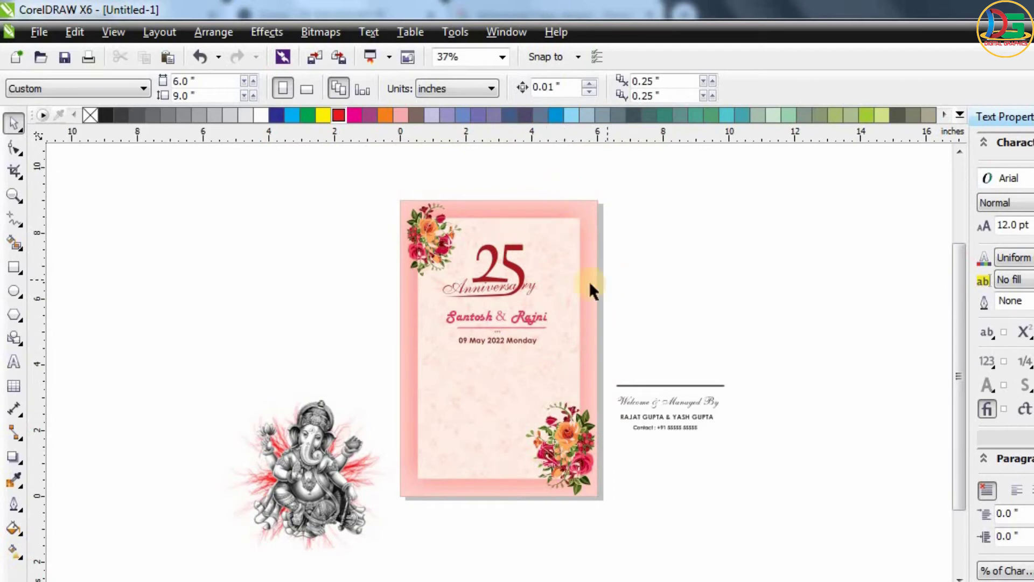
Move the 25 Anniversary, names and date title texts lower on the card.
{"action": "left_click_drag", "start_coordinate": [695, 207], "coordinate": [332, 374]}
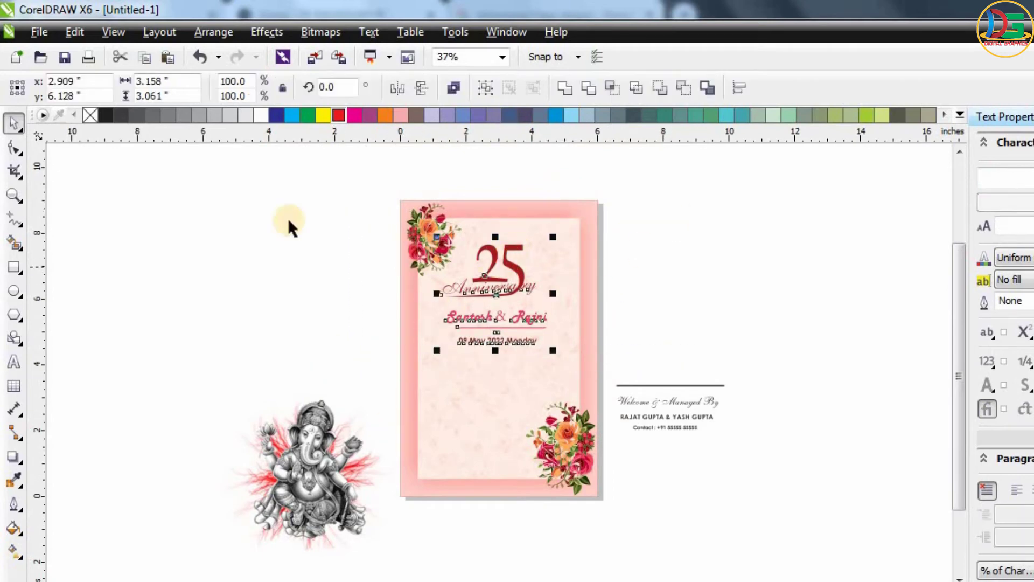
{"action": "left_click_drag", "start_coordinate": [731, 194], "coordinate": [428, 372]}
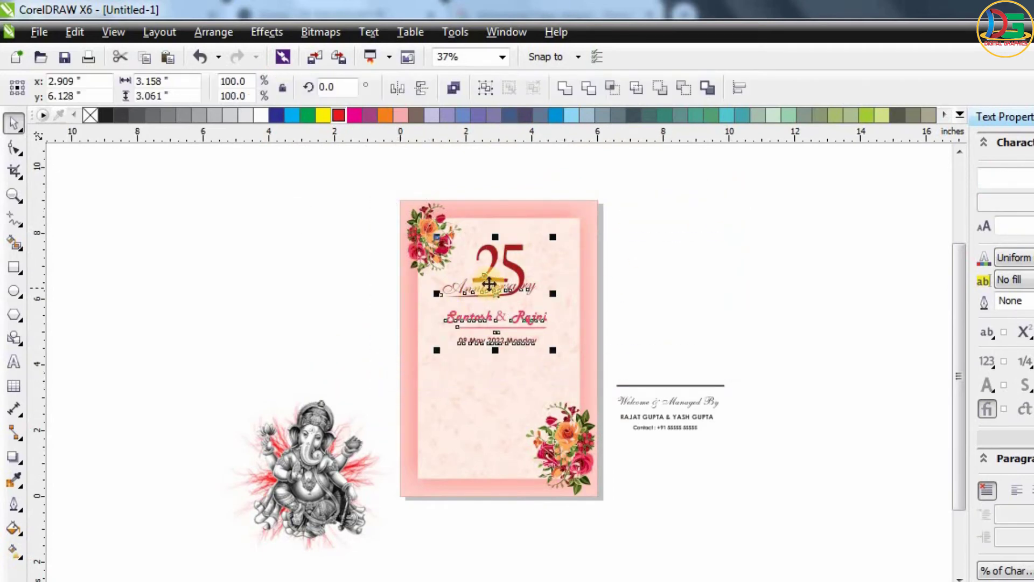
{"action": "left_click_drag", "start_coordinate": [489, 284], "coordinate": [488, 333]}
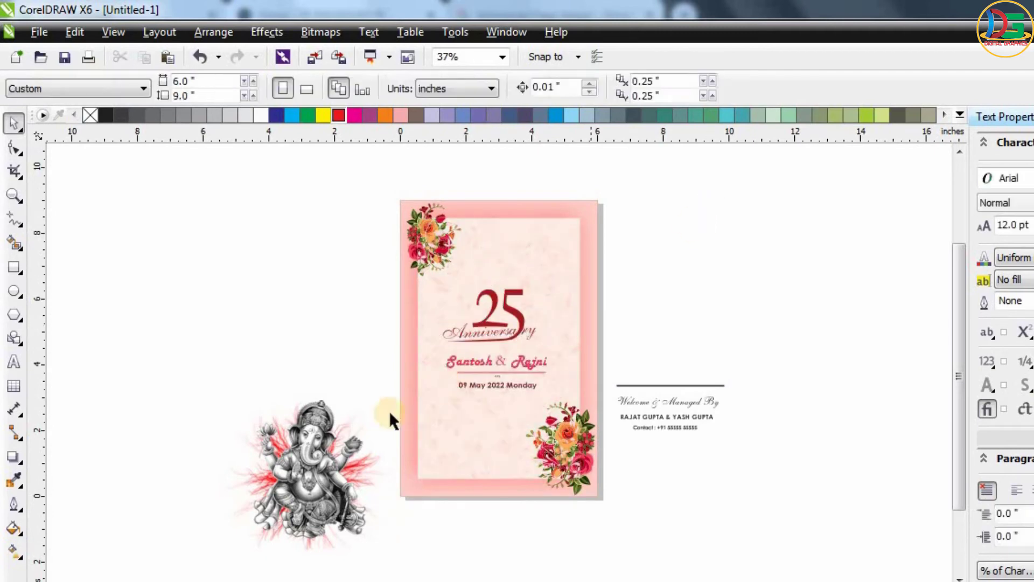
Bring the Ganesha image in front of the card, shrunk to about 2.3 inches wide, above the 25.
{"action": "left_click_drag", "start_coordinate": [391, 419], "coordinate": [559, 246]}
{"action": "scroll", "coordinate": [534, 193], "scroll_direction": "up", "scroll_amount": 2}
{"action": "key", "text": "shift+Page_Up"}
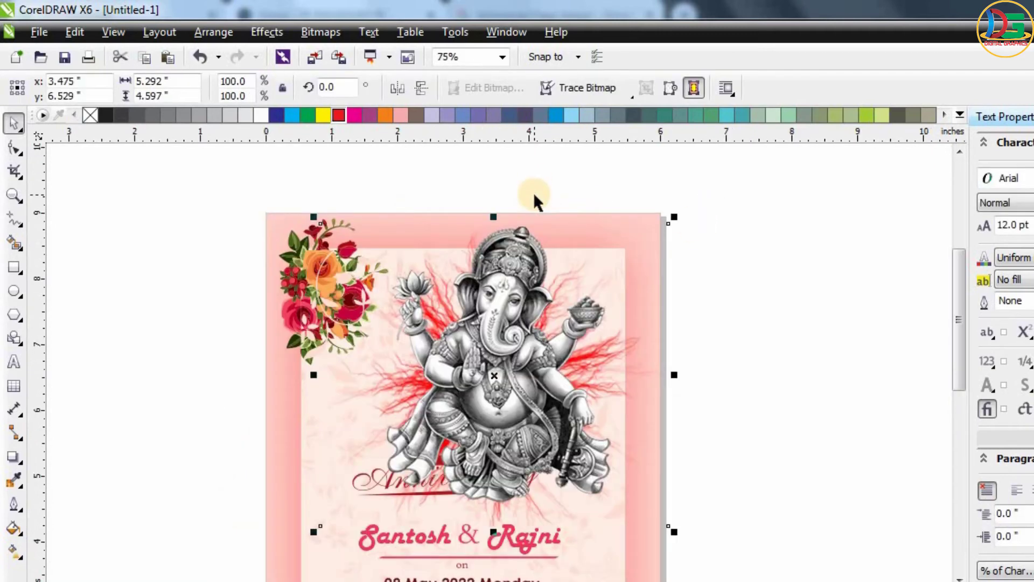
{"action": "left_click_drag", "start_coordinate": [680, 221], "coordinate": [572, 308]}
{"action": "left_click_drag", "start_coordinate": [503, 376], "coordinate": [476, 324]}
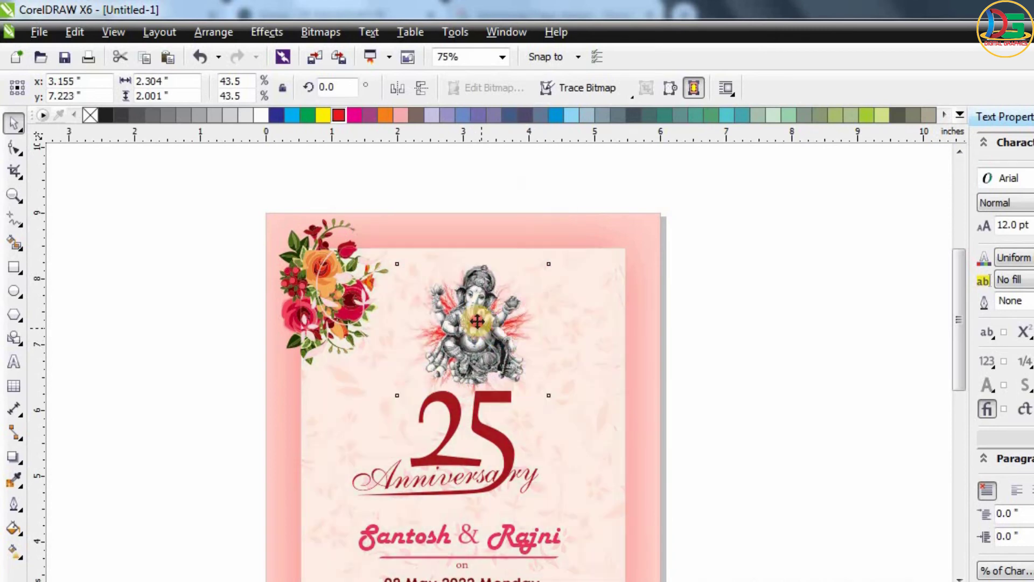
{"action": "left_click", "coordinate": [689, 314]}
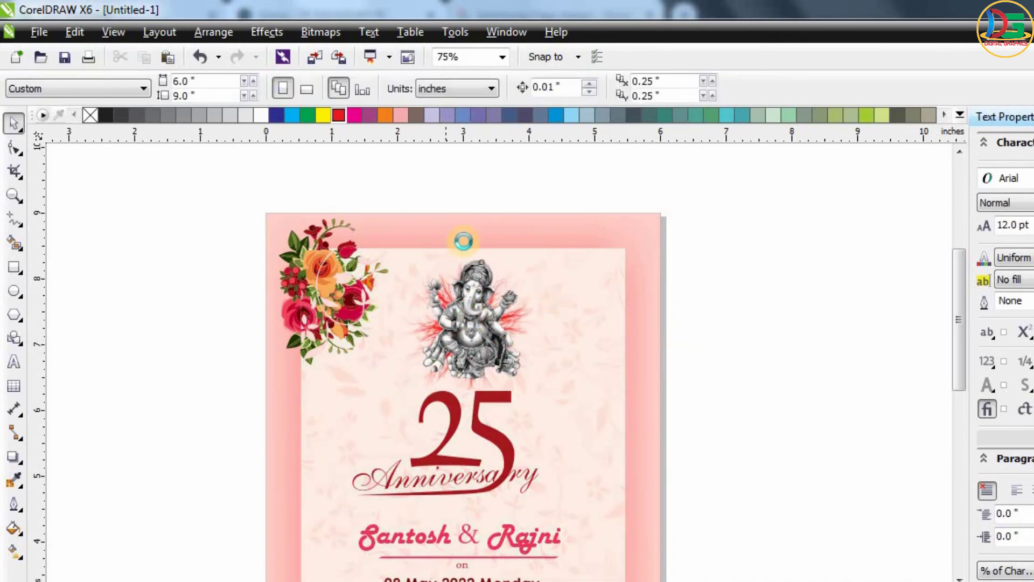
Shift the 25, Anniversary, names and date block slightly lower.
{"action": "scroll", "coordinate": [457, 238], "scroll_direction": "down", "scroll_amount": 2}
{"action": "scroll", "coordinate": [462, 368], "scroll_direction": "up", "scroll_amount": 2}
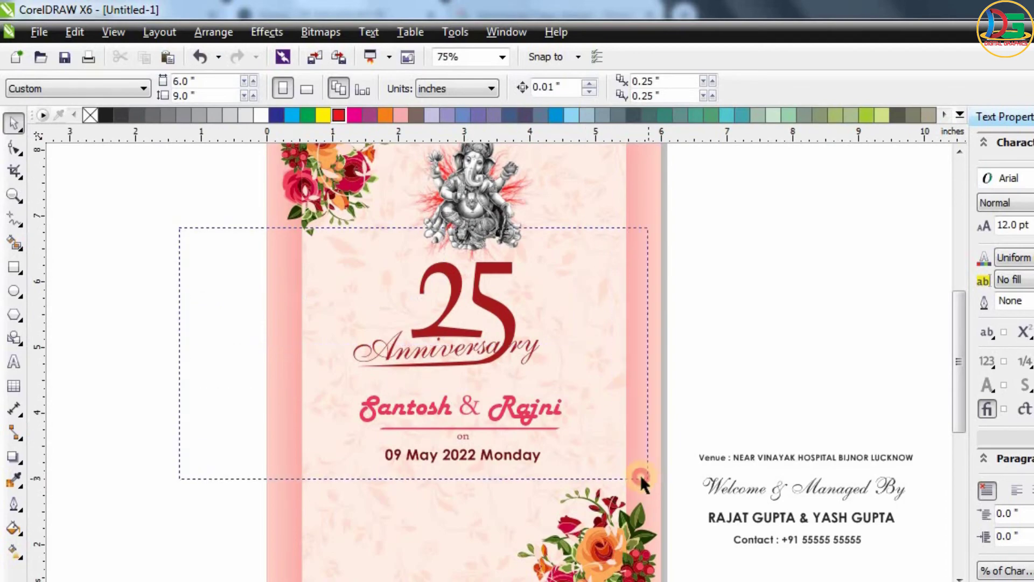
{"action": "left_click_drag", "start_coordinate": [613, 399], "coordinate": [646, 479]}
{"action": "left_click_drag", "start_coordinate": [454, 355], "coordinate": [455, 370]}
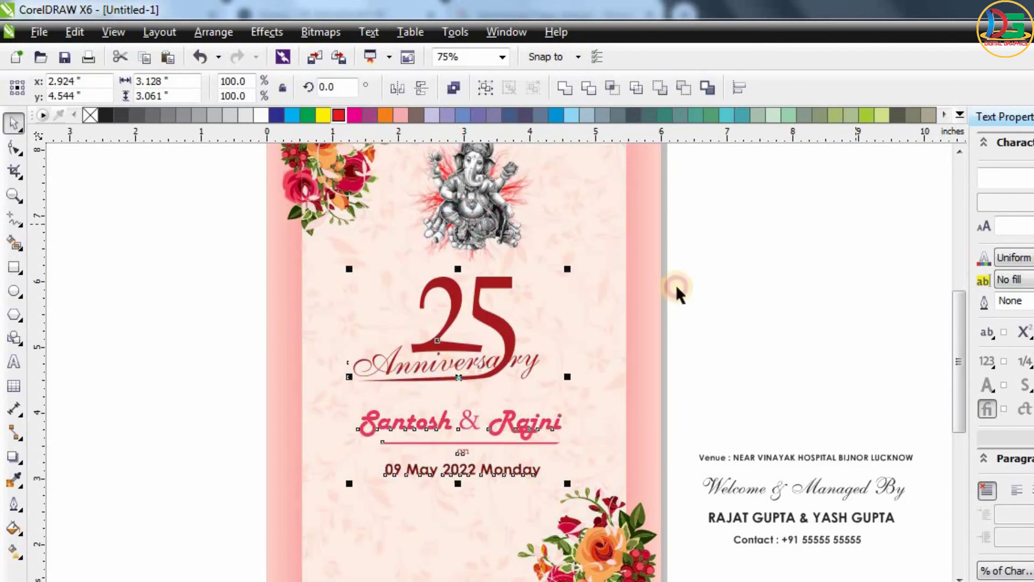
{"action": "left_click", "coordinate": [678, 294]}
Enlarge the Ganesha image slightly to 45.1%, centred at the card's top.
{"action": "scroll", "coordinate": [480, 162], "scroll_direction": "down", "scroll_amount": 1}
{"action": "scroll", "coordinate": [532, 277], "scroll_direction": "up", "scroll_amount": 1}
{"action": "scroll", "coordinate": [560, 323], "scroll_direction": "up", "scroll_amount": 1}
{"action": "left_click", "coordinate": [588, 343]}
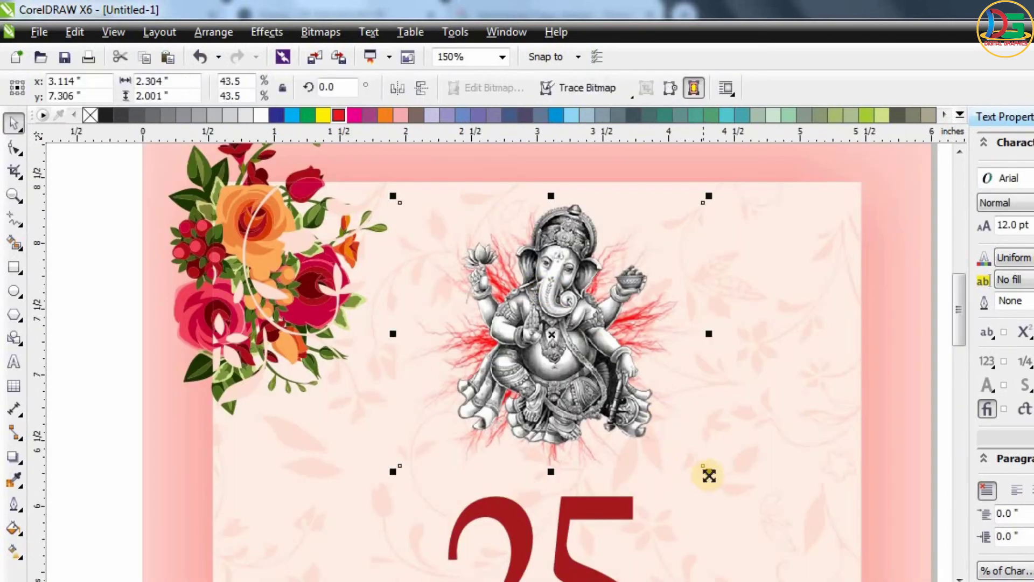
{"action": "left_click_drag", "start_coordinate": [710, 473], "coordinate": [710, 486]}
{"action": "scroll", "coordinate": [514, 191], "scroll_direction": "down", "scroll_amount": 1}
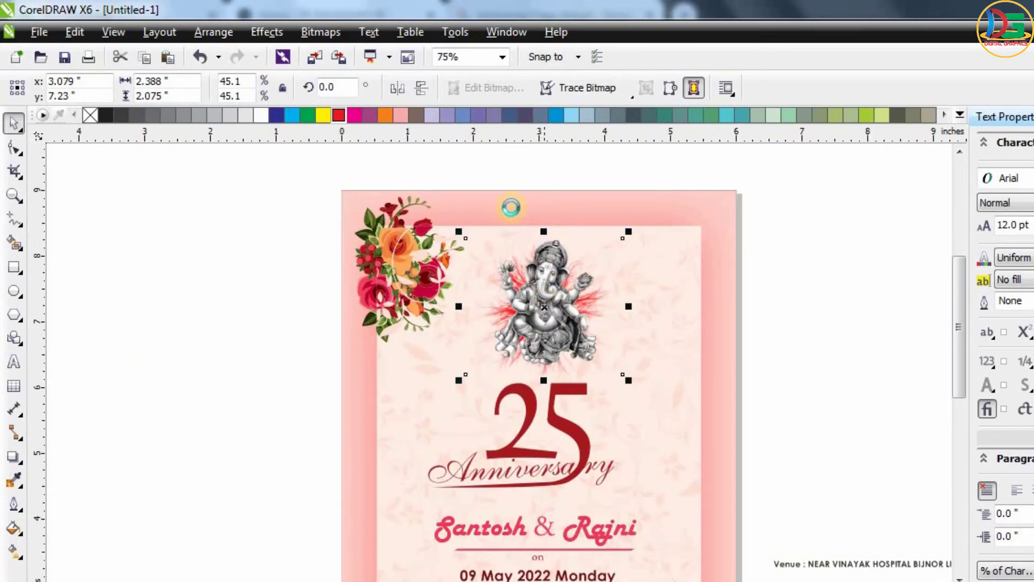
{"action": "left_click_drag", "start_coordinate": [617, 345], "coordinate": [623, 341]}
{"action": "left_click", "coordinate": [688, 342]}
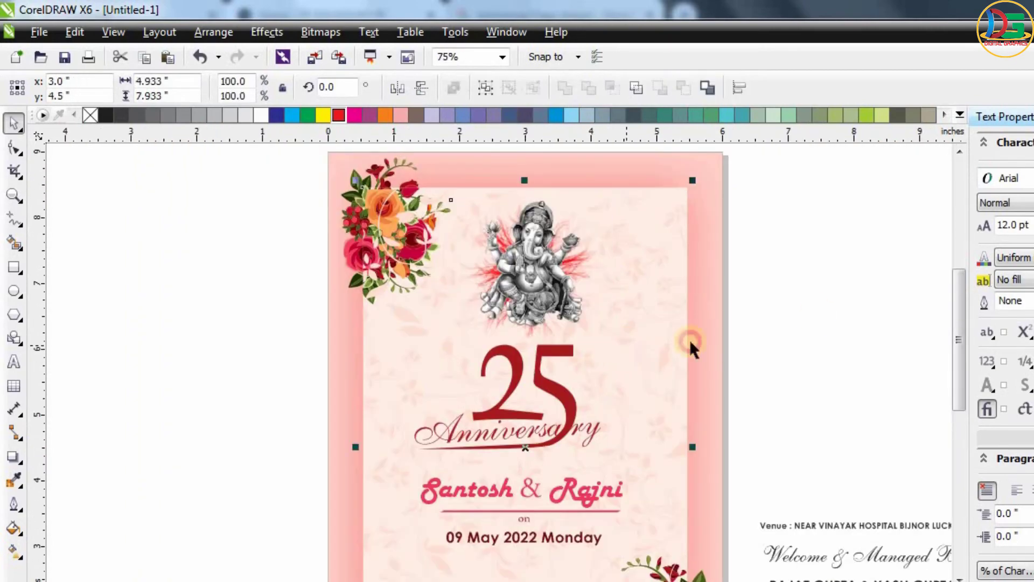
{"action": "scroll", "coordinate": [593, 324], "scroll_direction": "down", "scroll_amount": 1}
Move the venue line beneath the date and enlarge it to about 12.379 pt.
{"action": "scroll", "coordinate": [528, 297], "scroll_direction": "up", "scroll_amount": 1}
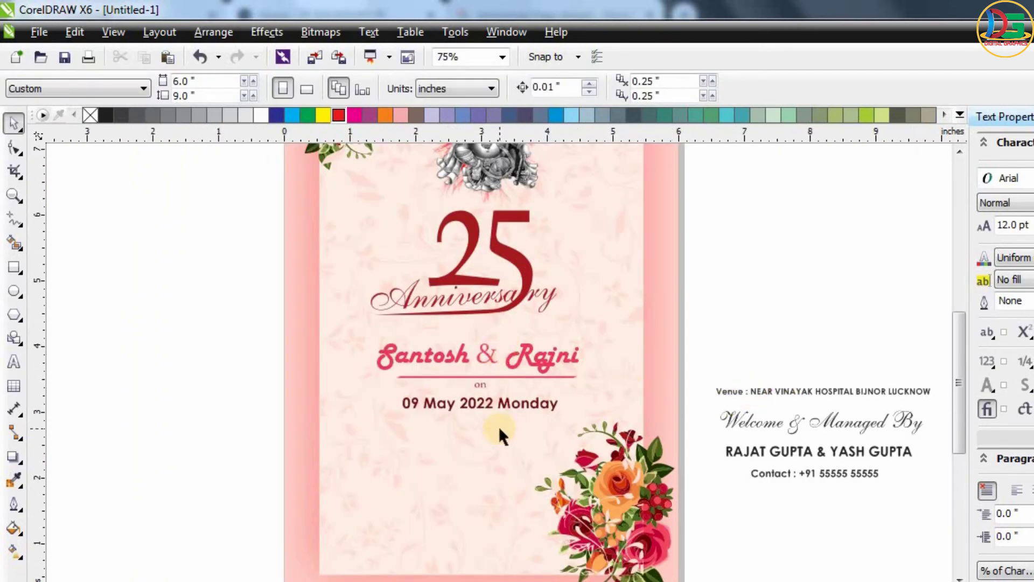
{"action": "left_click_drag", "start_coordinate": [794, 390], "coordinate": [449, 422]}
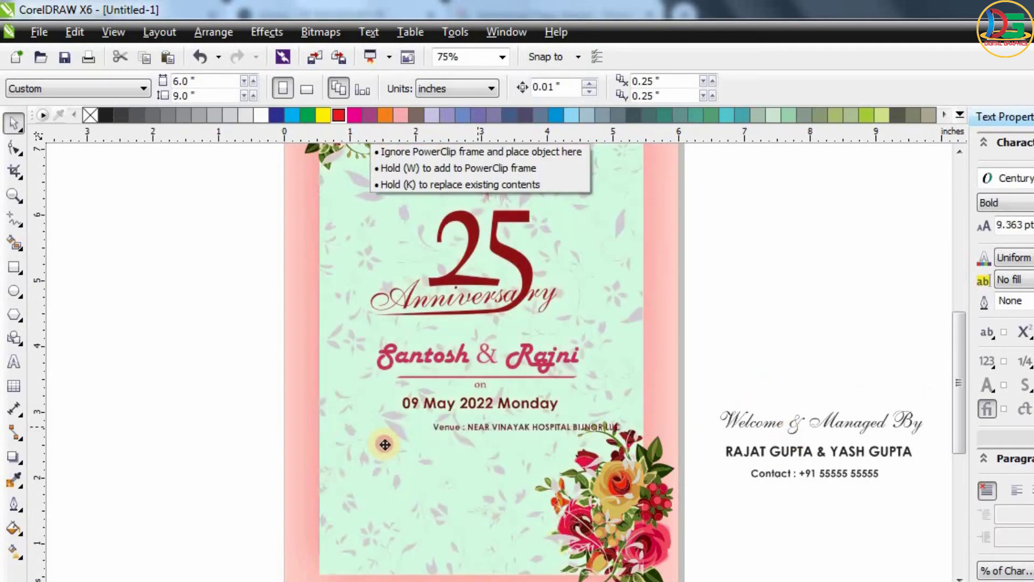
{"action": "scroll", "coordinate": [448, 422], "scroll_direction": "up", "scroll_amount": 2}
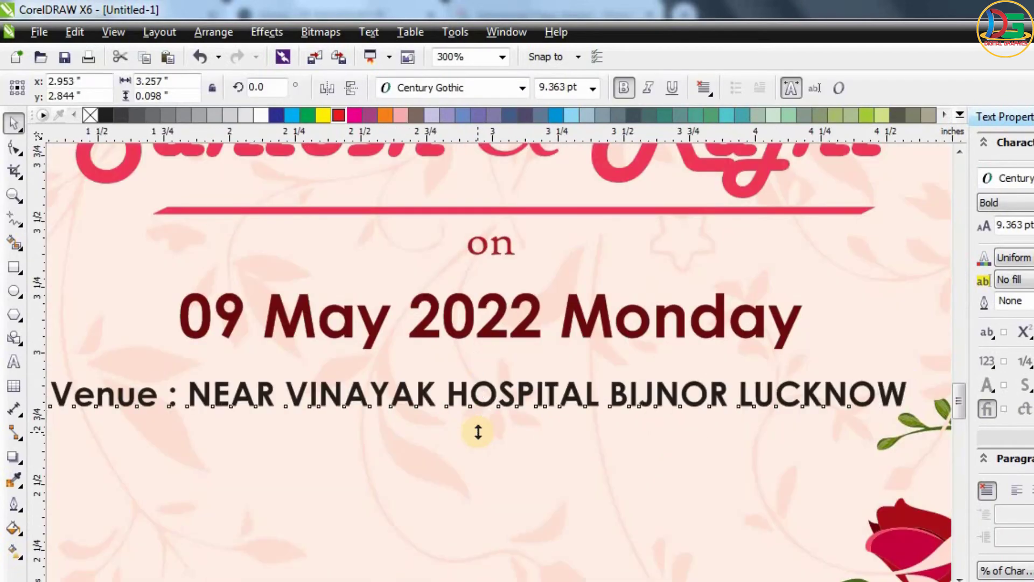
{"action": "scroll", "coordinate": [469, 415], "scroll_direction": "down", "scroll_amount": 1}
{"action": "left_click_drag", "start_coordinate": [787, 384], "coordinate": [767, 382]}
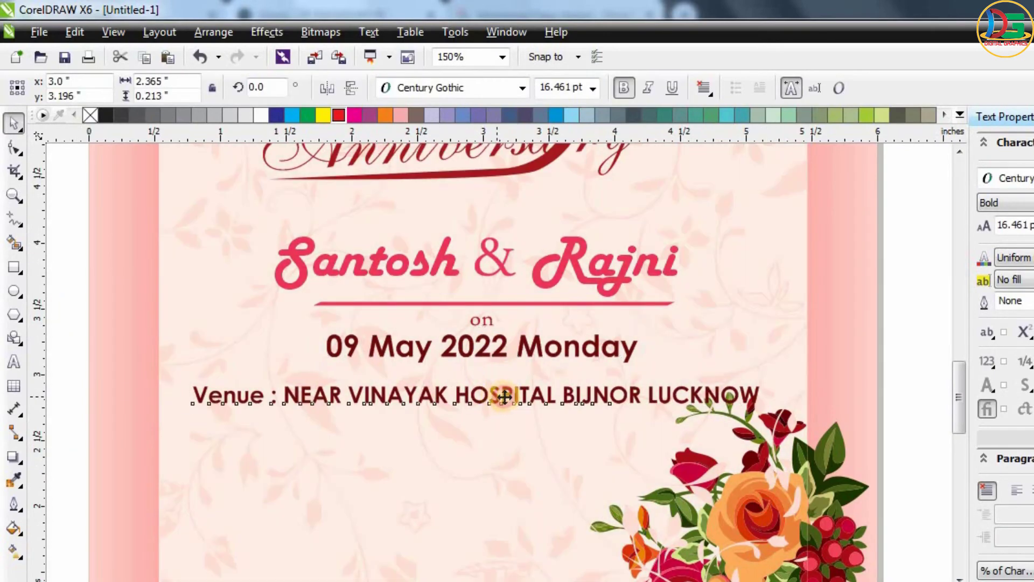
{"action": "left_click_drag", "start_coordinate": [490, 396], "coordinate": [508, 380]}
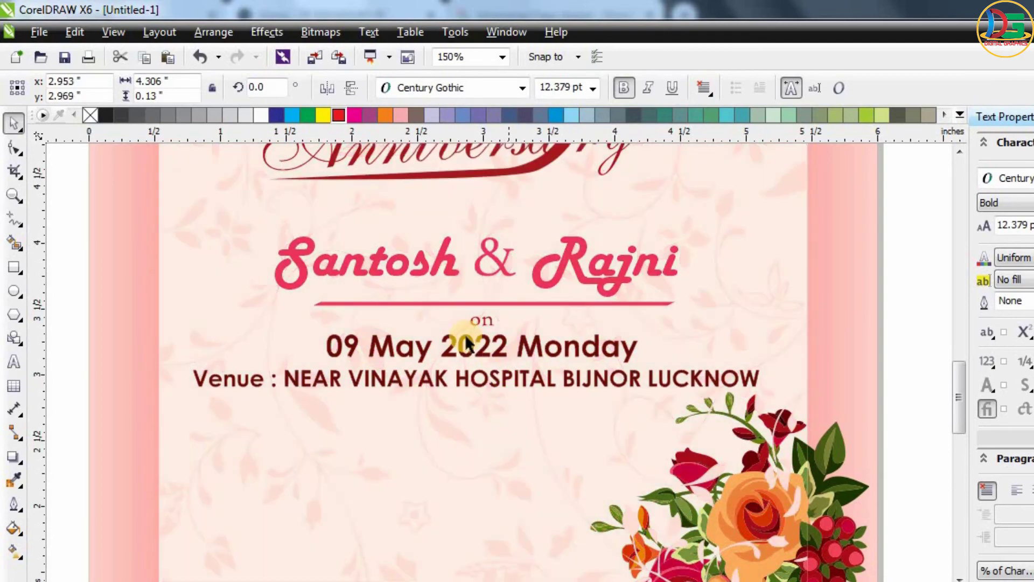
{"action": "scroll", "coordinate": [463, 335], "scroll_direction": "down", "scroll_amount": 2}
{"action": "left_click", "coordinate": [684, 286]}
{"action": "scroll", "coordinate": [476, 371], "scroll_direction": "up", "scroll_amount": 1}
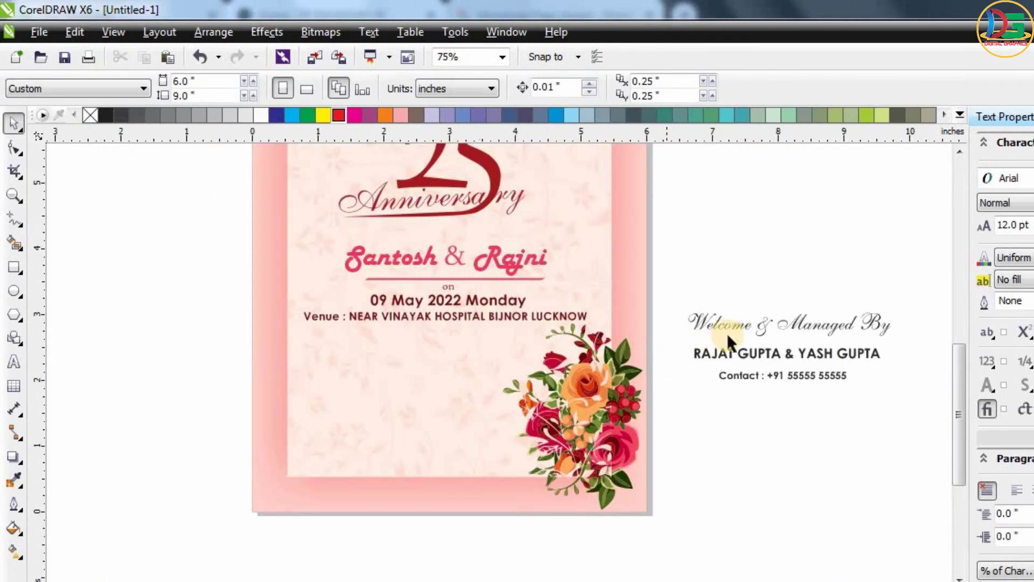
Place the 'Welcome & Managed By' text on the card below the venue.
{"action": "left_click_drag", "start_coordinate": [737, 330], "coordinate": [350, 374]}
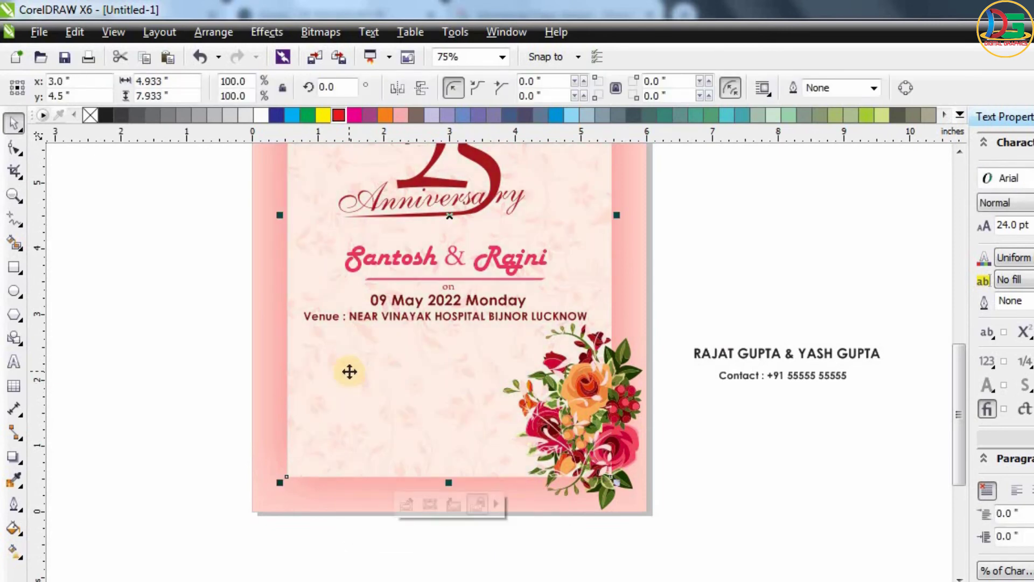
{"action": "key", "text": "ctrl+z"}
{"action": "left_click_drag", "start_coordinate": [692, 340], "coordinate": [342, 388]}
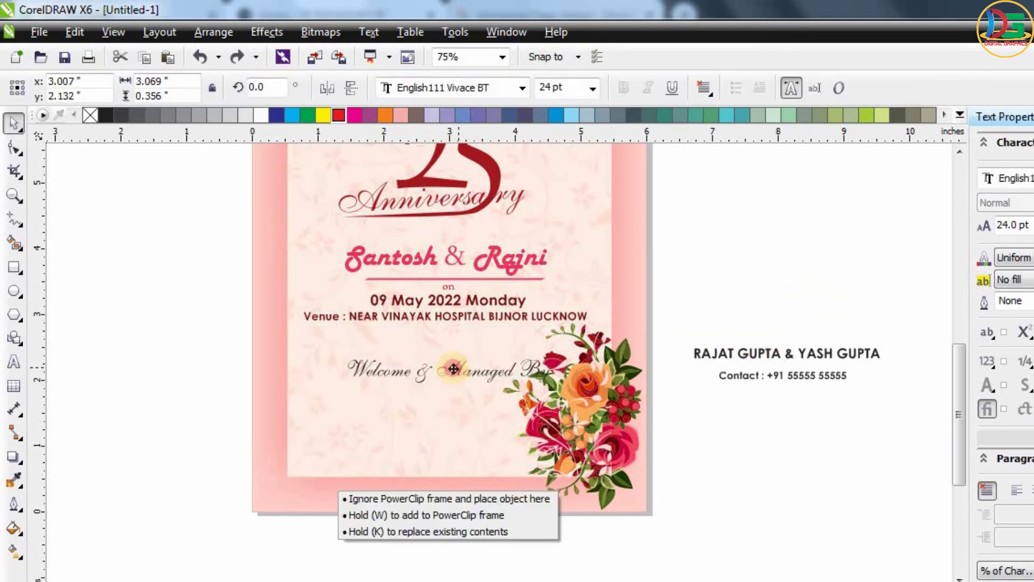
{"action": "scroll", "coordinate": [418, 326], "scroll_direction": "up", "scroll_amount": 2}
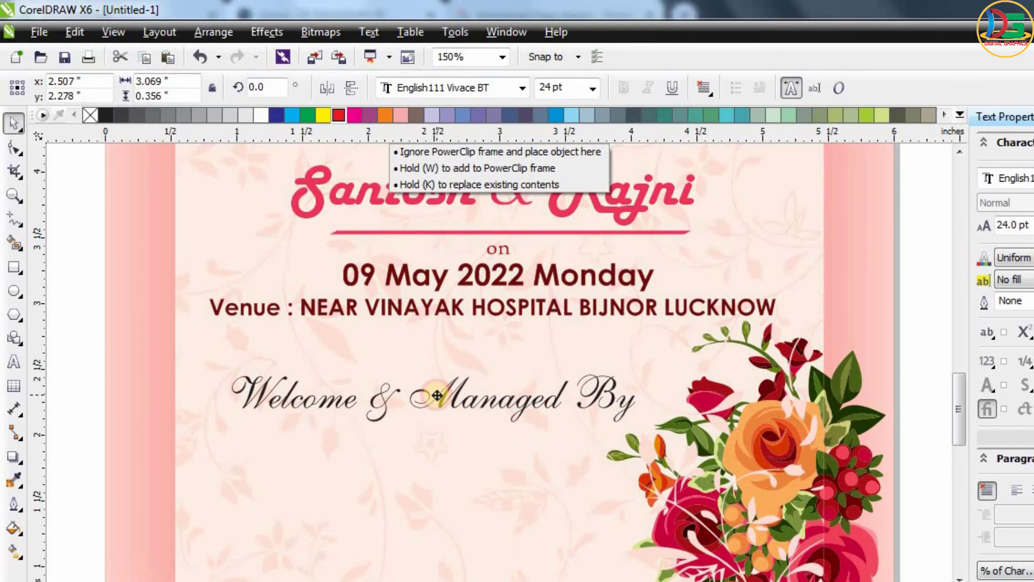
{"action": "left_click_drag", "start_coordinate": [438, 389], "coordinate": [392, 366]}
{"action": "mouse_move", "coordinate": [643, 367]}
{"action": "left_mouse_down"}
{"action": "mouse_move", "coordinate": [651, 362]}
{"action": "mouse_move", "coordinate": [625, 358]}
{"action": "left_mouse_up"}
Delete '& Managed By' to leave only Welcome, then colour it pink and enlarge it.
{"action": "key", "text": "F8"}
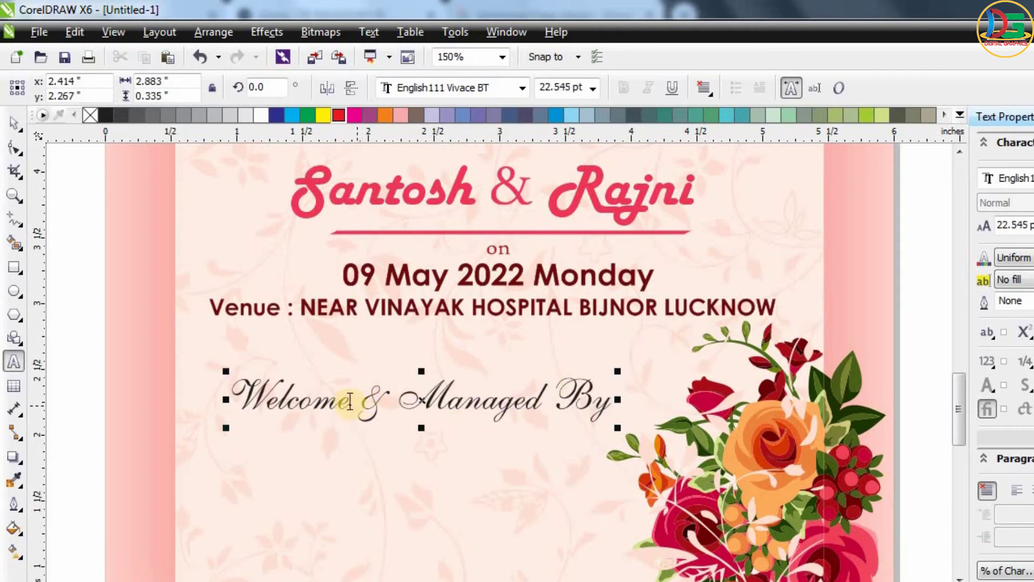
{"action": "left_click_drag", "start_coordinate": [351, 402], "coordinate": [655, 413]}
{"action": "key", "text": "Delete"}
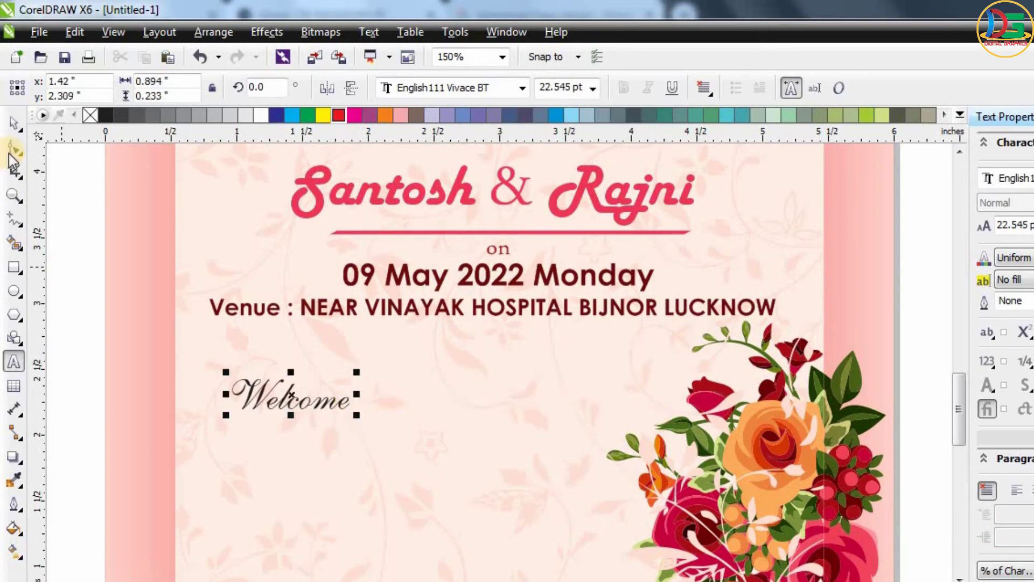
{"action": "left_click", "coordinate": [351, 414]}
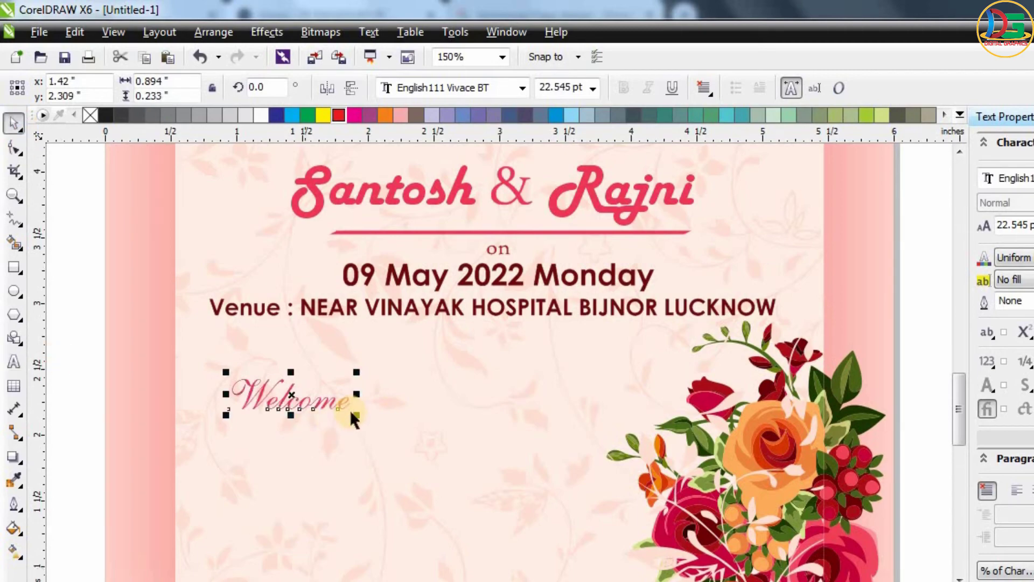
{"action": "left_click_drag", "start_coordinate": [354, 417], "coordinate": [440, 439]}
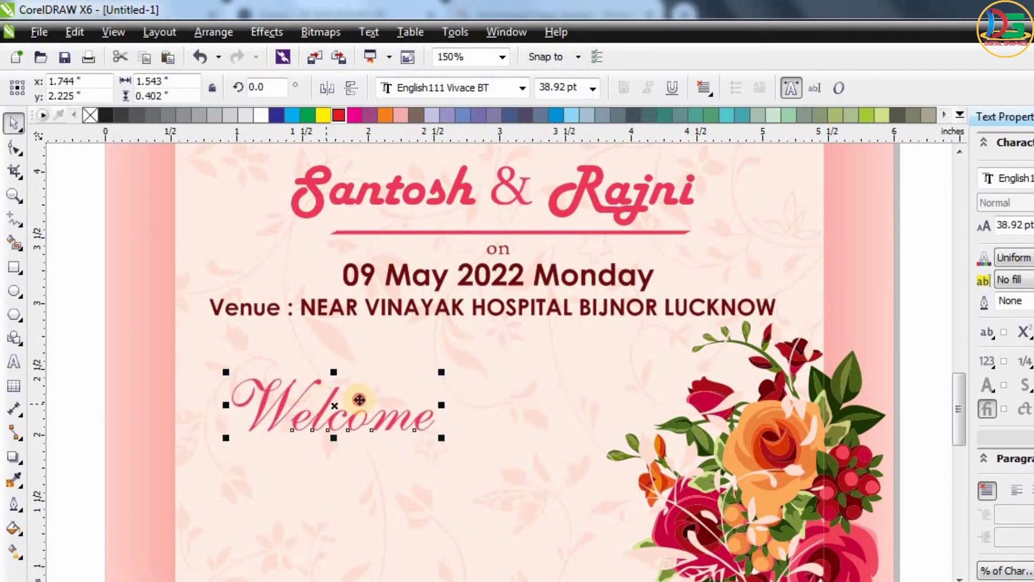
{"action": "left_click_drag", "start_coordinate": [360, 400], "coordinate": [461, 399]}
{"action": "scroll", "coordinate": [457, 399], "scroll_direction": "down", "scroll_amount": 1}
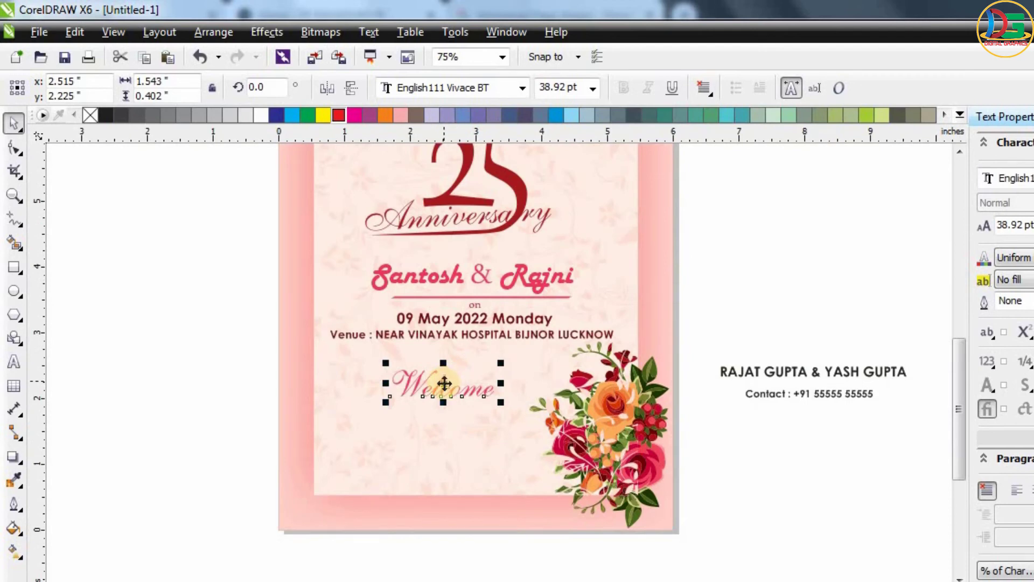
{"action": "scroll", "coordinate": [445, 384], "scroll_direction": "up", "scroll_amount": 1}
Tilt Welcome slightly upward and enlarge it further.
{"action": "left_click", "coordinate": [542, 382]}
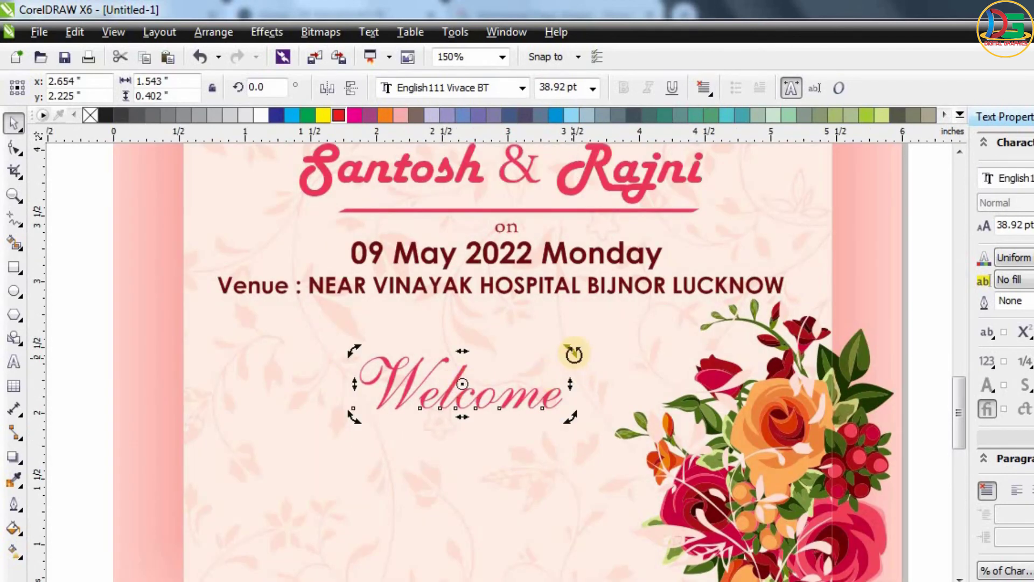
{"action": "left_click_drag", "start_coordinate": [573, 351], "coordinate": [579, 321]}
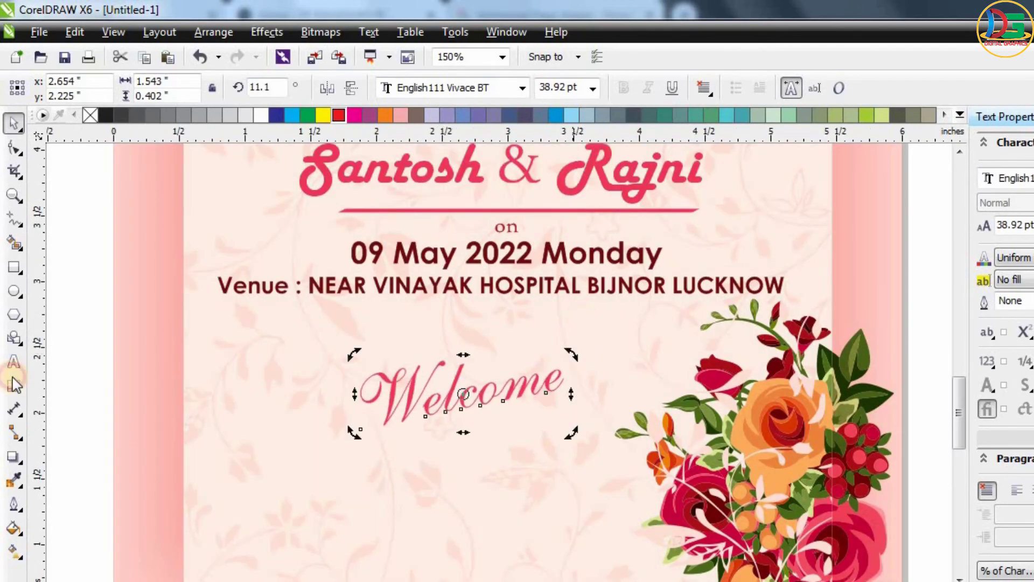
{"action": "left_click", "coordinate": [63, 342]}
{"action": "left_click", "coordinate": [458, 375]}
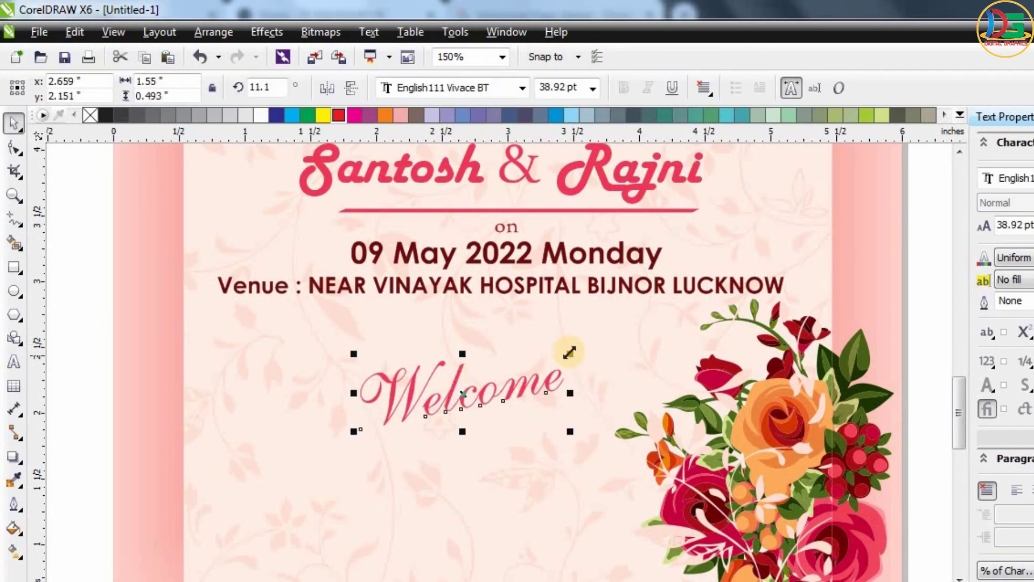
{"action": "left_click_drag", "start_coordinate": [565, 353], "coordinate": [607, 324]}
Duplicate Welcome as pink 'Managed By' text placed just under it.
{"action": "left_click_drag", "start_coordinate": [479, 370], "coordinate": [479, 467]}
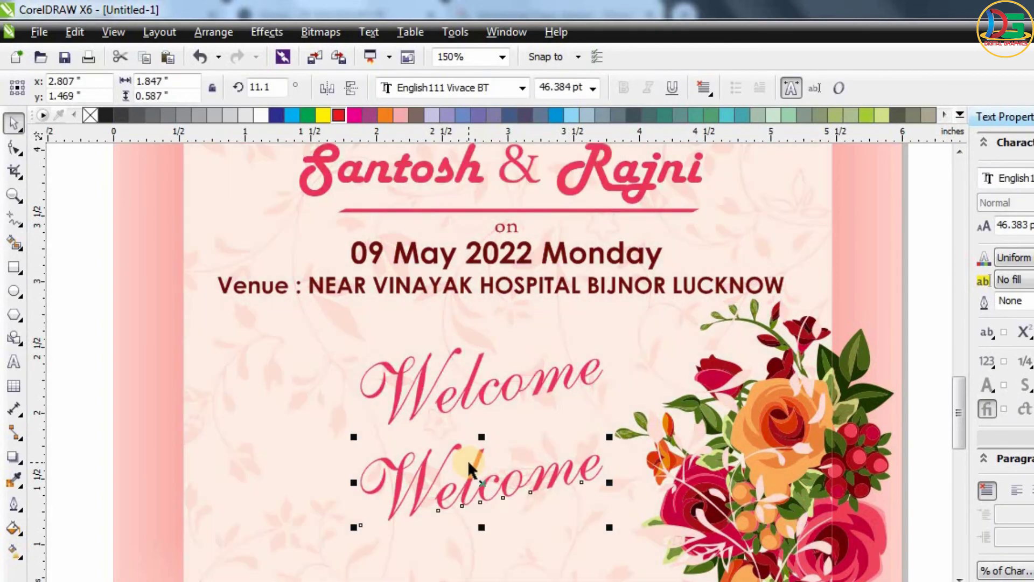
{"action": "double_click", "coordinate": [474, 474]}
{"action": "key", "text": "ctrl+a"}
{"action": "type", "text": "Managed By"}
{"action": "left_click_drag", "start_coordinate": [404, 504], "coordinate": [235, 497]}
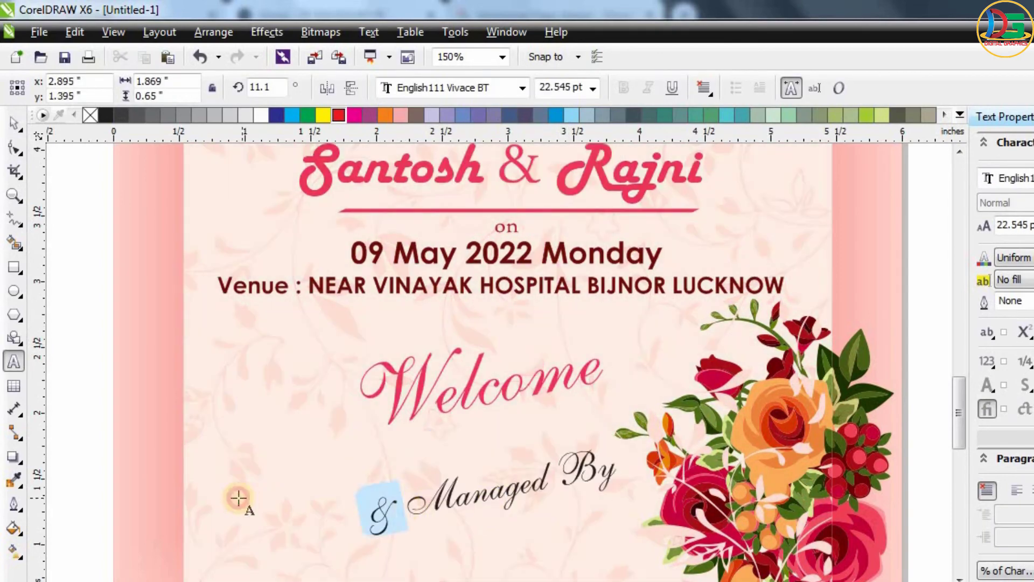
{"action": "key", "text": "Delete"}
{"action": "left_click", "coordinate": [14, 124]}
{"action": "left_click", "coordinate": [477, 489]}
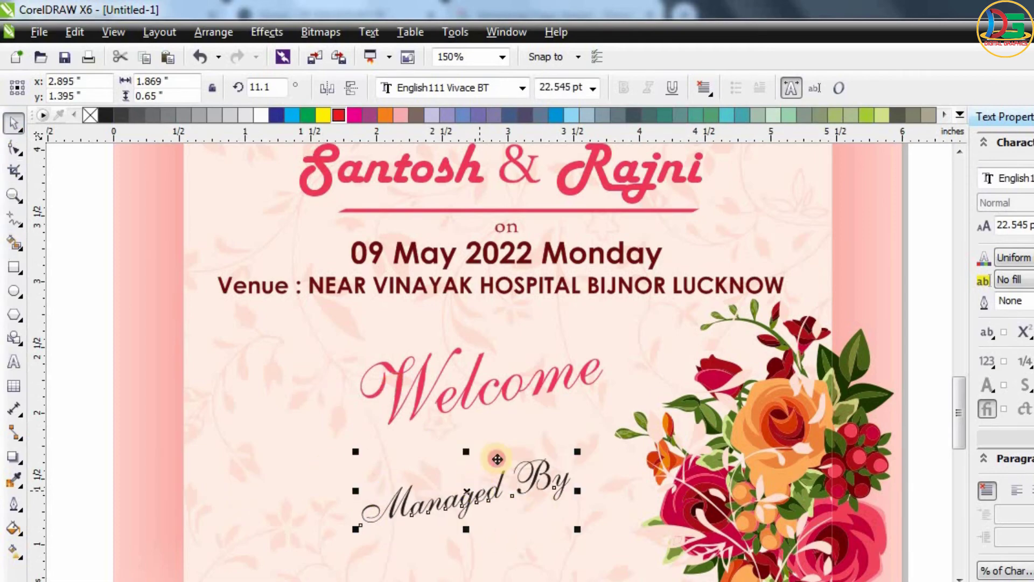
{"action": "left_click_drag", "start_coordinate": [498, 459], "coordinate": [525, 410]}
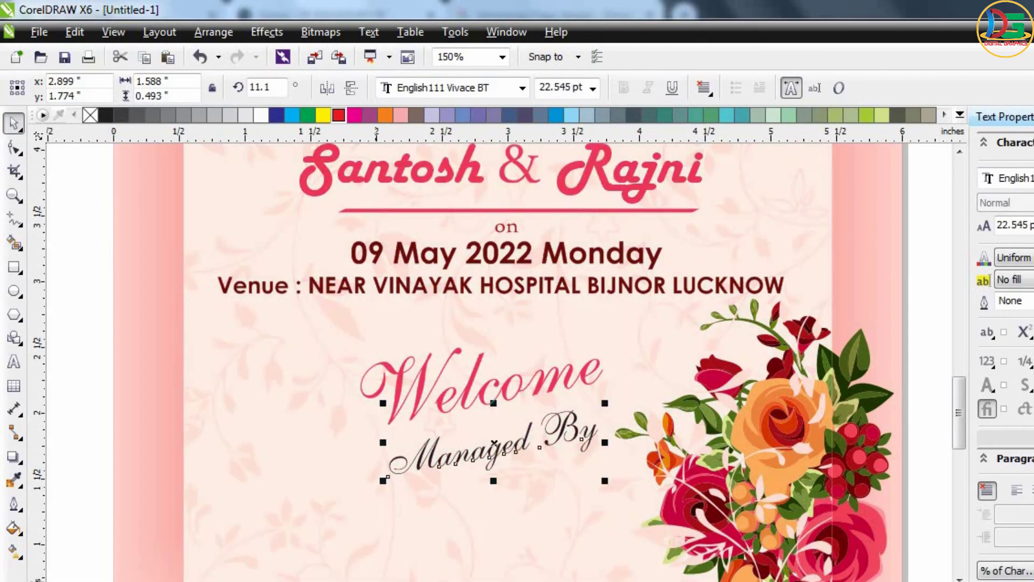
{"action": "left_click", "coordinate": [328, 404]}
Add a small '&' between Welcome and Managed By, and bring the hosts' names below.
{"action": "key", "text": "F8"}
{"action": "left_click", "coordinate": [291, 452]}
{"action": "type", "text": "&"}
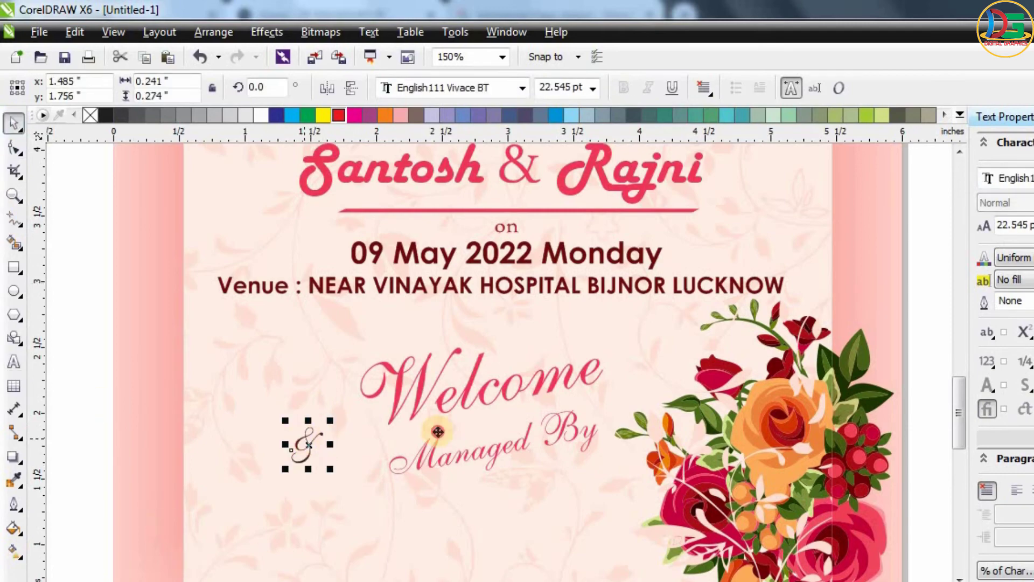
{"action": "left_click_drag", "start_coordinate": [438, 432], "coordinate": [492, 422]}
{"action": "scroll", "coordinate": [492, 422], "scroll_direction": "up", "scroll_amount": 4}
{"action": "left_click_drag", "start_coordinate": [573, 388], "coordinate": [555, 404]}
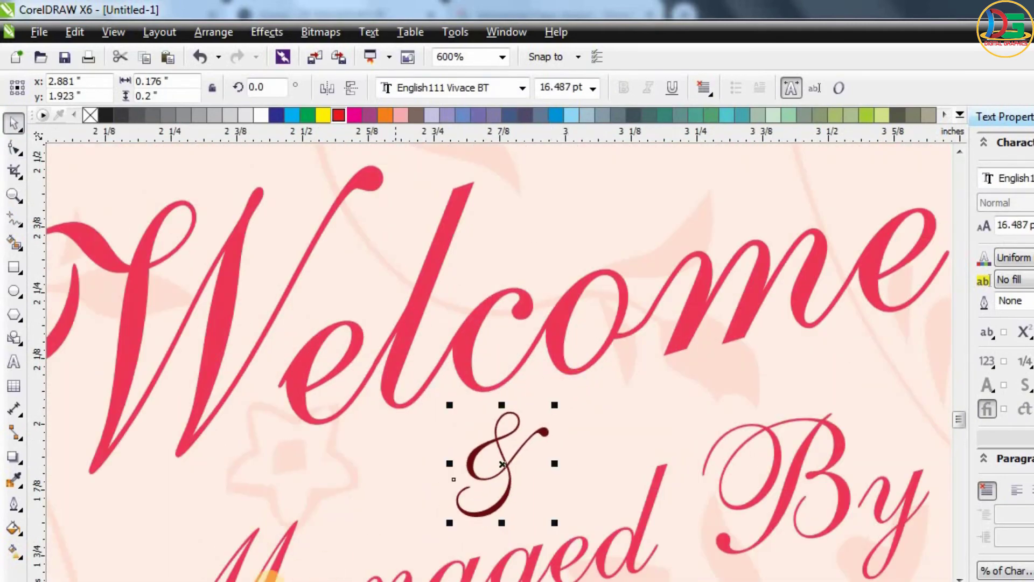
{"action": "scroll", "coordinate": [402, 362], "scroll_direction": "down", "scroll_amount": 6}
{"action": "mouse_move", "coordinate": [703, 337]}
{"action": "left_mouse_down"}
{"action": "mouse_move", "coordinate": [725, 350]}
{"action": "mouse_move", "coordinate": [357, 418]}
{"action": "left_mouse_up"}
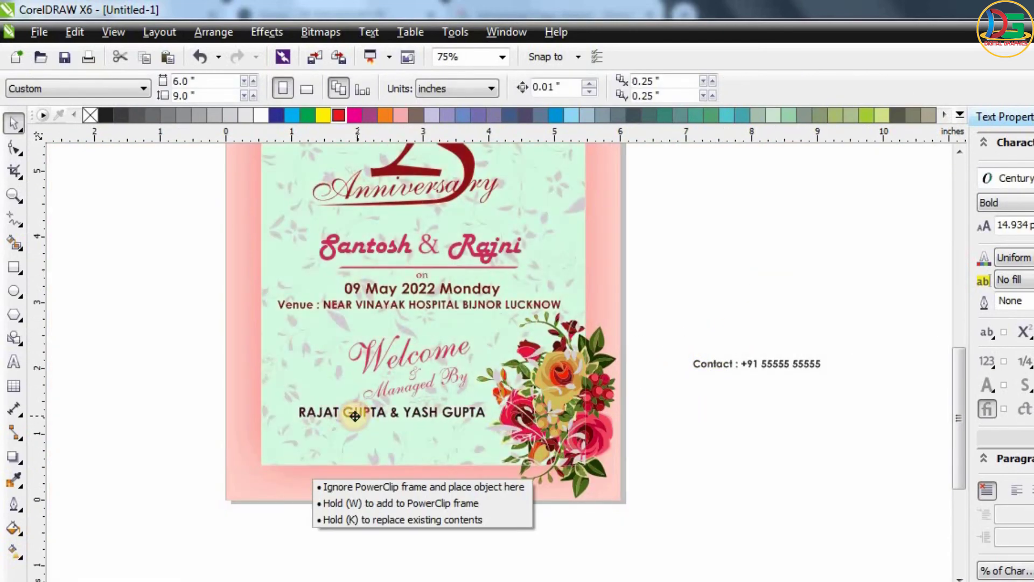
Nudge the hosts' names slightly to the right.
{"action": "scroll", "coordinate": [357, 419], "scroll_direction": "up", "scroll_amount": 2}
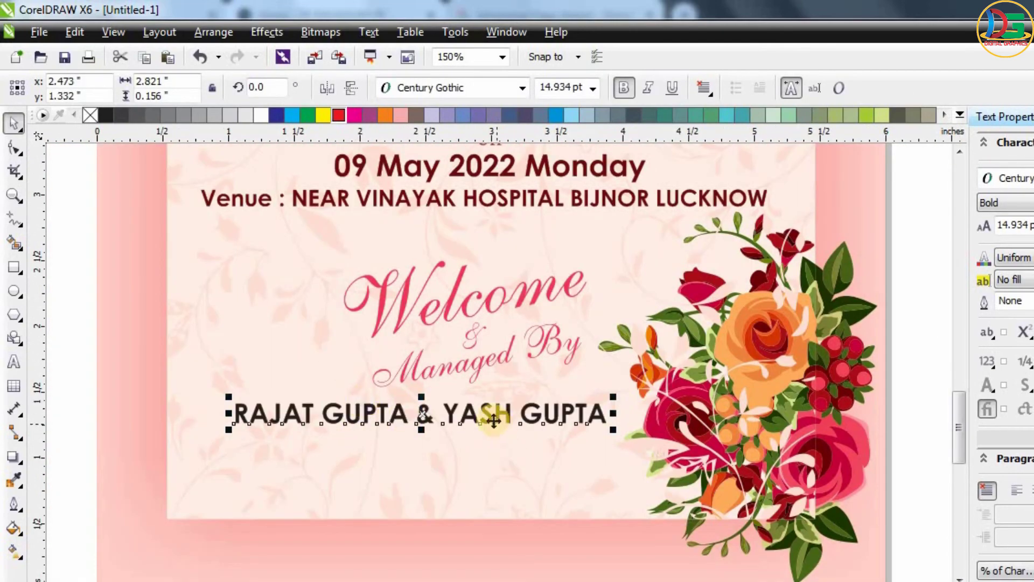
{"action": "left_click_drag", "start_coordinate": [497, 415], "coordinate": [502, 415]}
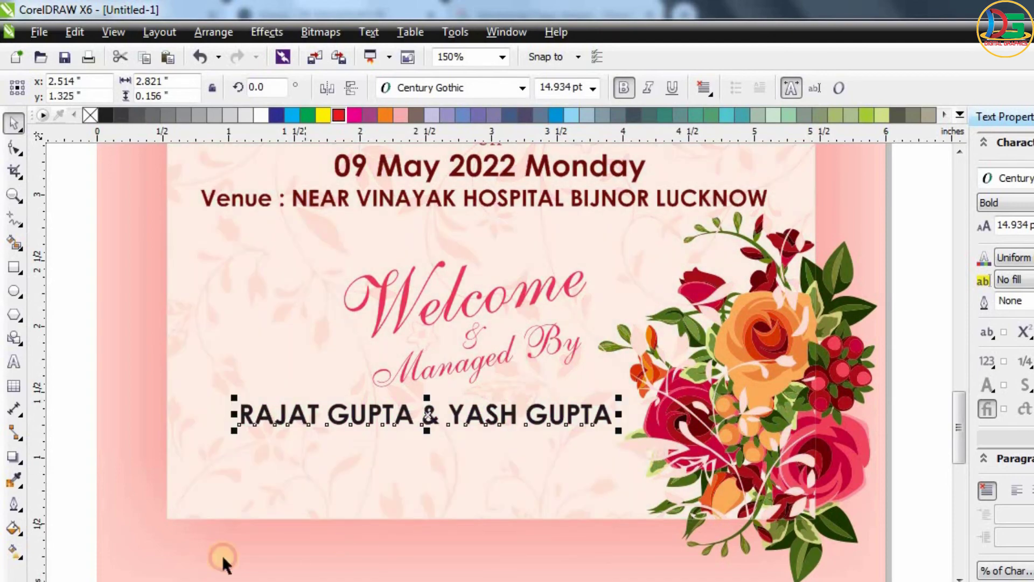
{"action": "left_click", "coordinate": [92, 406]}
{"action": "scroll", "coordinate": [233, 385], "scroll_direction": "down", "scroll_amount": 2}
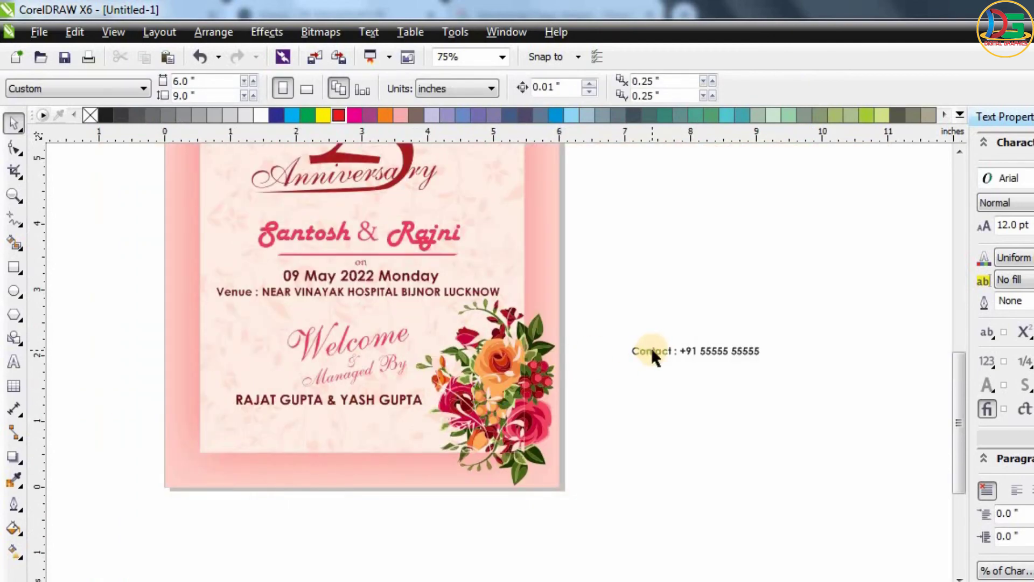
Add a decorative rule under the hosts' names and place the contact line below it.
{"action": "left_click_drag", "start_coordinate": [365, 252], "coordinate": [328, 410]}
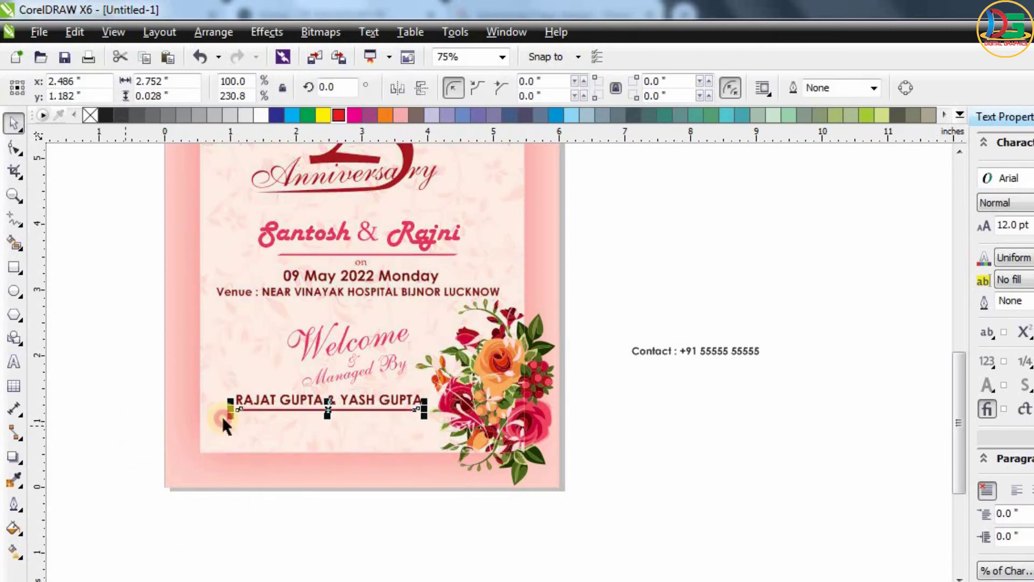
{"action": "left_click_drag", "start_coordinate": [641, 351], "coordinate": [277, 425]}
{"action": "scroll", "coordinate": [295, 423], "scroll_direction": "up", "scroll_amount": 2}
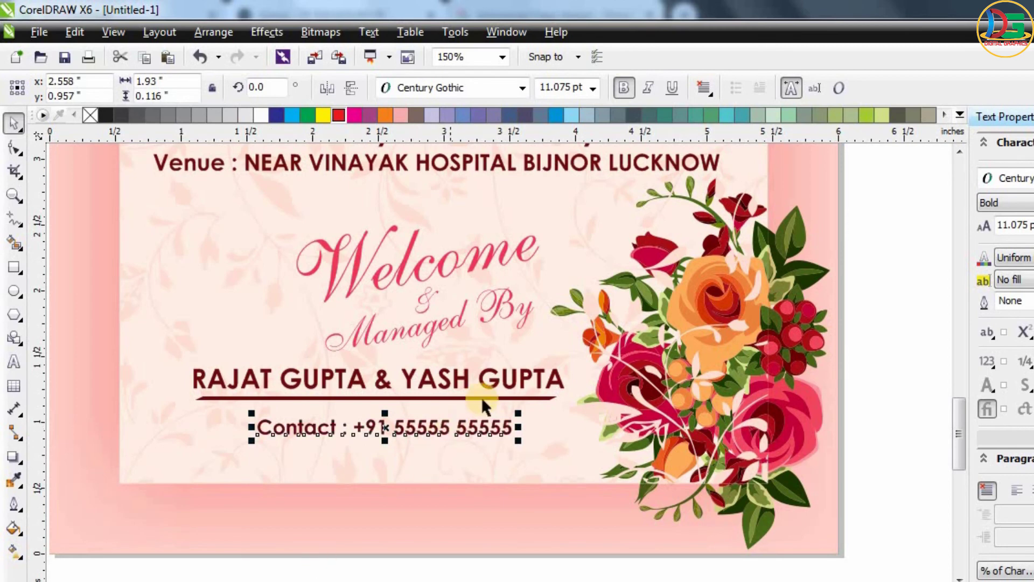
{"action": "left_click", "coordinate": [936, 418]}
{"action": "scroll", "coordinate": [739, 363], "scroll_direction": "down", "scroll_amount": 3}
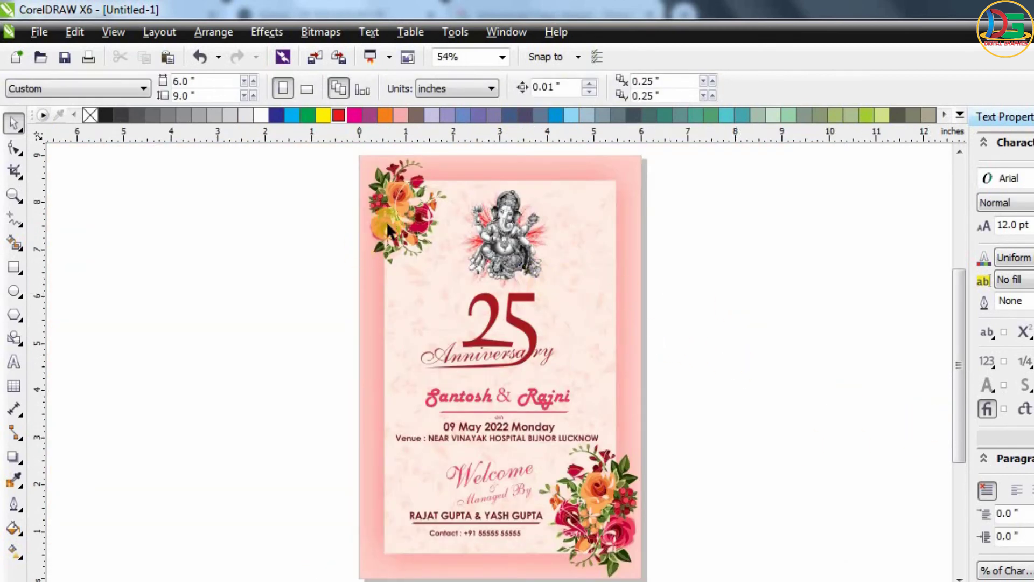
Select the top-left corner flower bunch, undoing accidental card and panel moves.
{"action": "left_click_drag", "start_coordinate": [380, 173], "coordinate": [243, 289]}
{"action": "key", "text": "ctrl+z"}
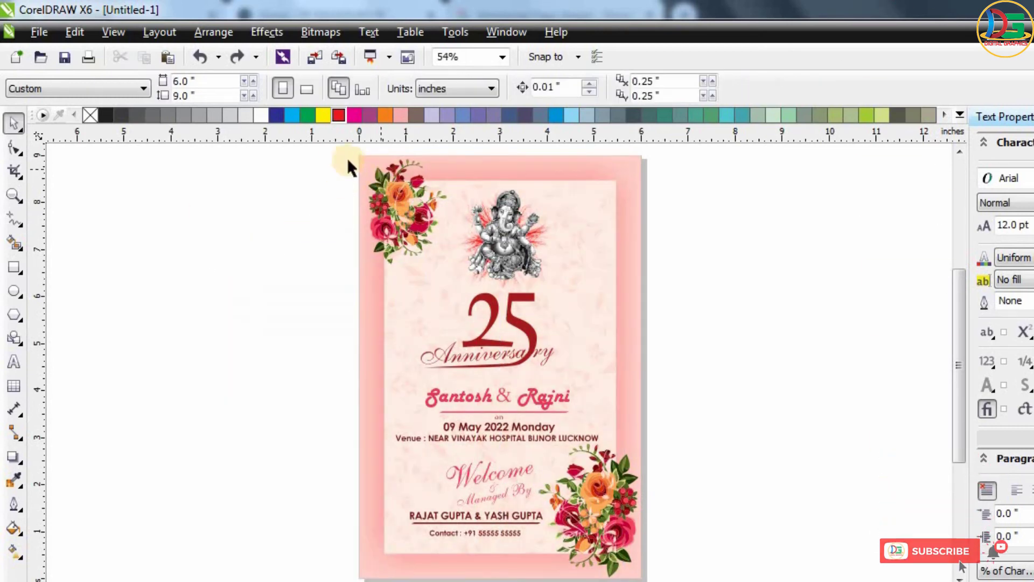
{"action": "left_click", "coordinate": [483, 296]}
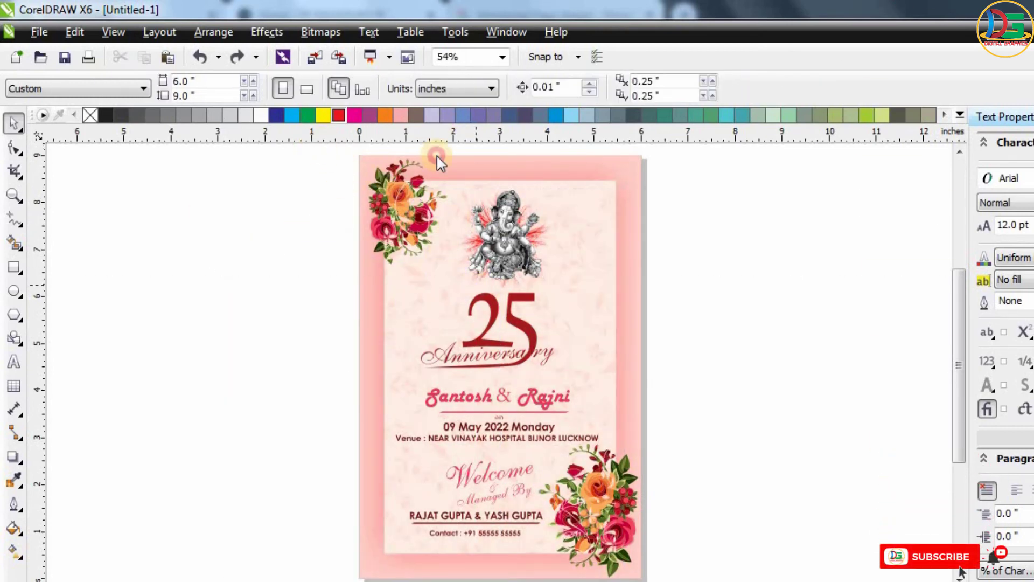
{"action": "scroll", "coordinate": [444, 260], "scroll_direction": "down", "scroll_amount": 2}
{"action": "left_click", "coordinate": [418, 222]}
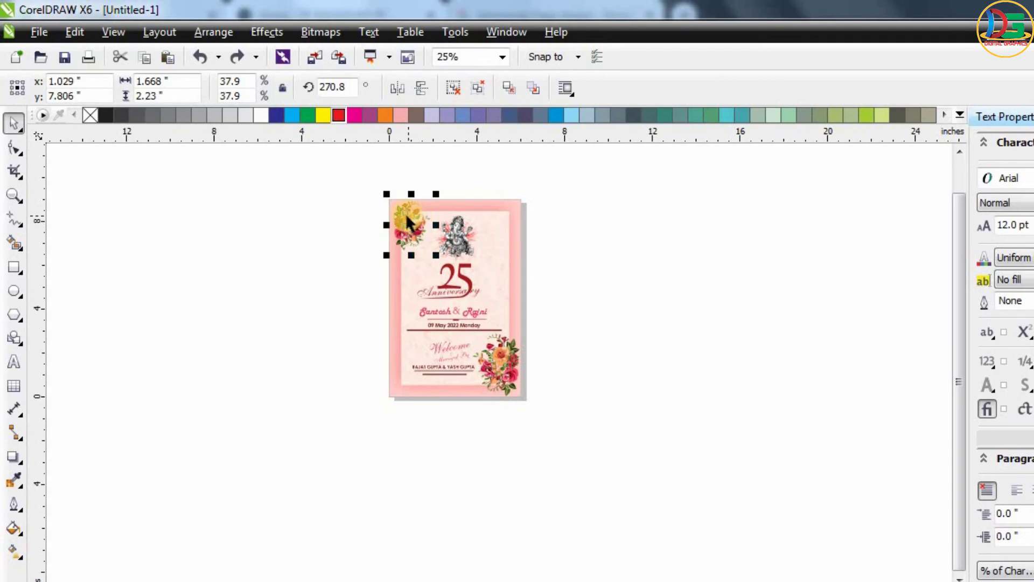
{"action": "scroll", "coordinate": [400, 221], "scroll_direction": "up", "scroll_amount": 3}
{"action": "left_click_drag", "start_coordinate": [378, 242], "coordinate": [208, 300]}
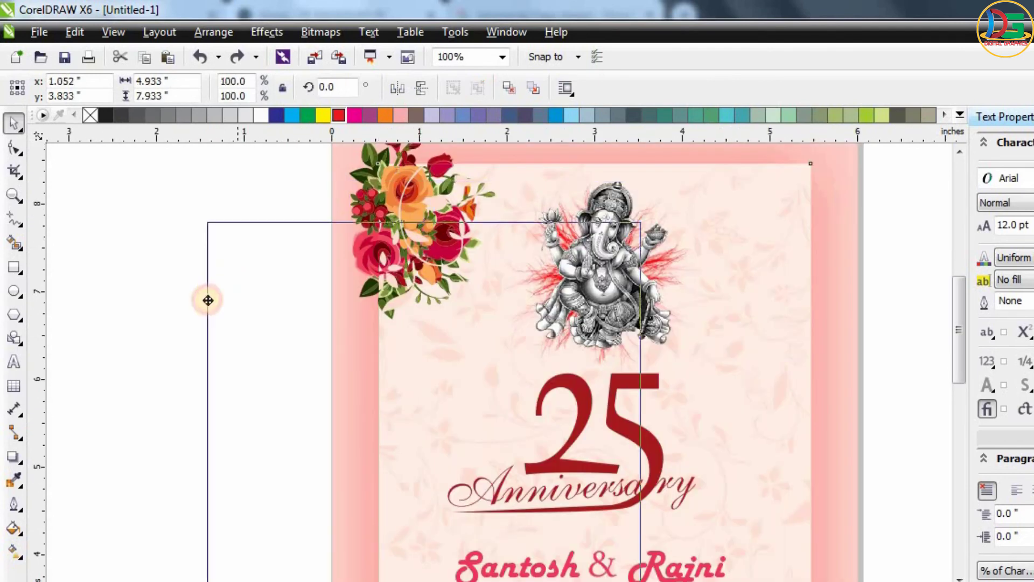
{"action": "key", "text": "Escape"}
{"action": "scroll", "coordinate": [363, 357], "scroll_direction": "down", "scroll_amount": 2}
{"action": "left_click", "coordinate": [379, 299]}
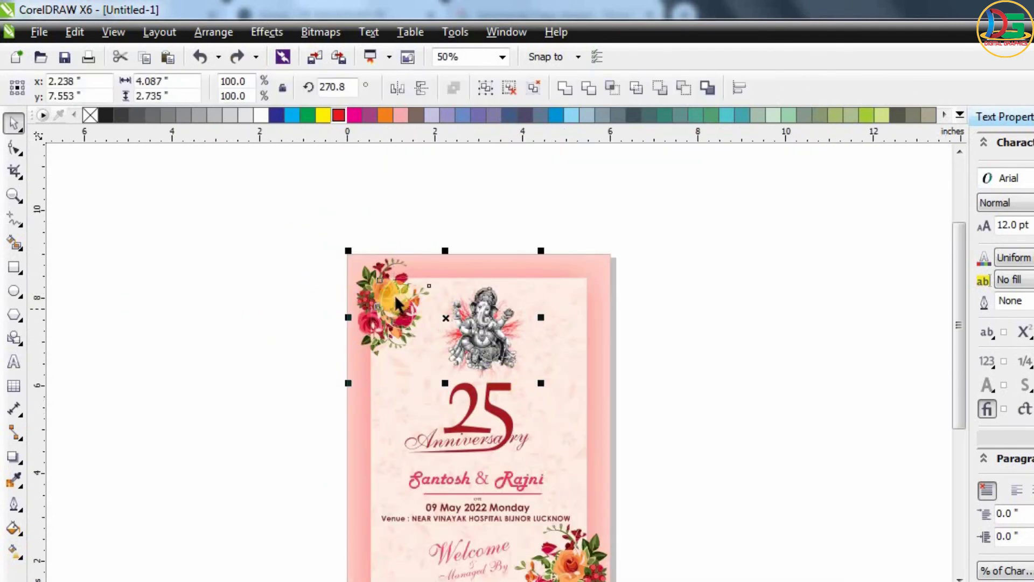
{"action": "key", "text": "Escape"}
{"action": "left_click", "coordinate": [393, 307]}
Copy the flower bunch, enlarge it to about 134%, convert to a 300 dpi bitmap, and move it over the card.
{"action": "left_click_drag", "start_coordinate": [392, 307], "coordinate": [231, 312]}
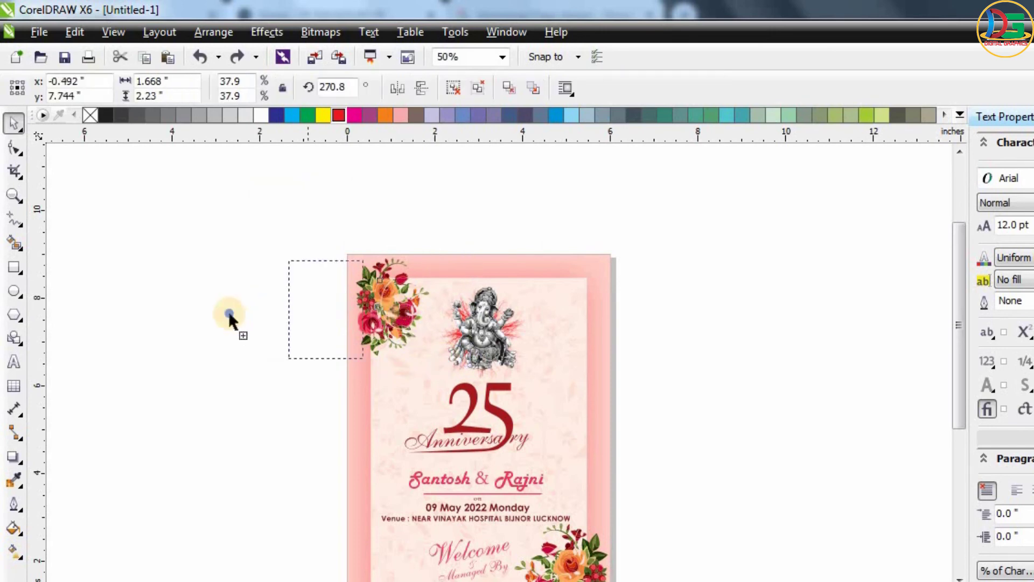
{"action": "left_click_drag", "start_coordinate": [271, 365], "coordinate": [356, 488]}
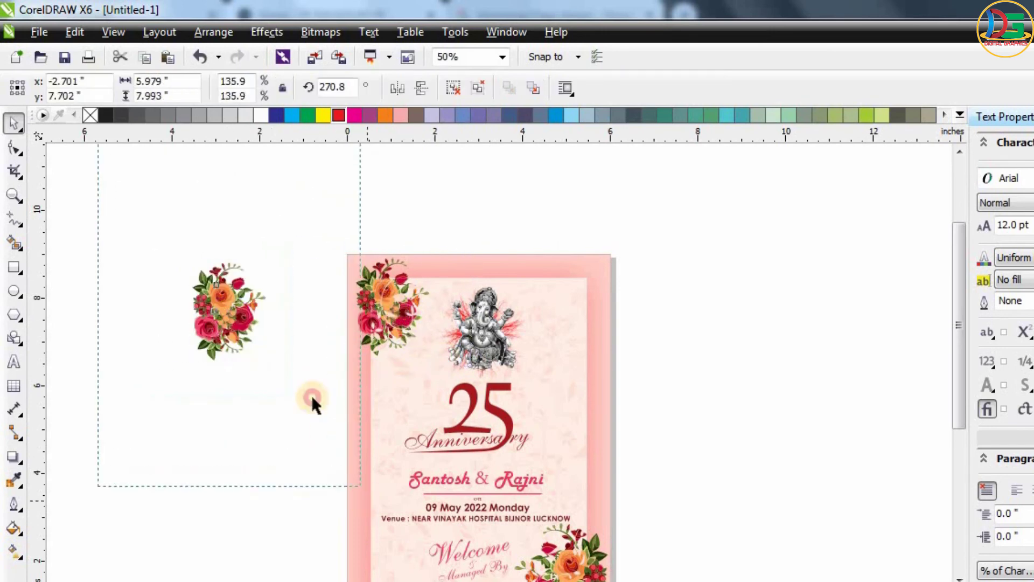
{"action": "mouse_move", "coordinate": [221, 297]}
{"action": "left_mouse_down"}
{"action": "mouse_move", "coordinate": [496, 400]}
{"action": "mouse_move", "coordinate": [768, 327]}
{"action": "left_mouse_up"}
{"action": "left_click", "coordinate": [329, 33]}
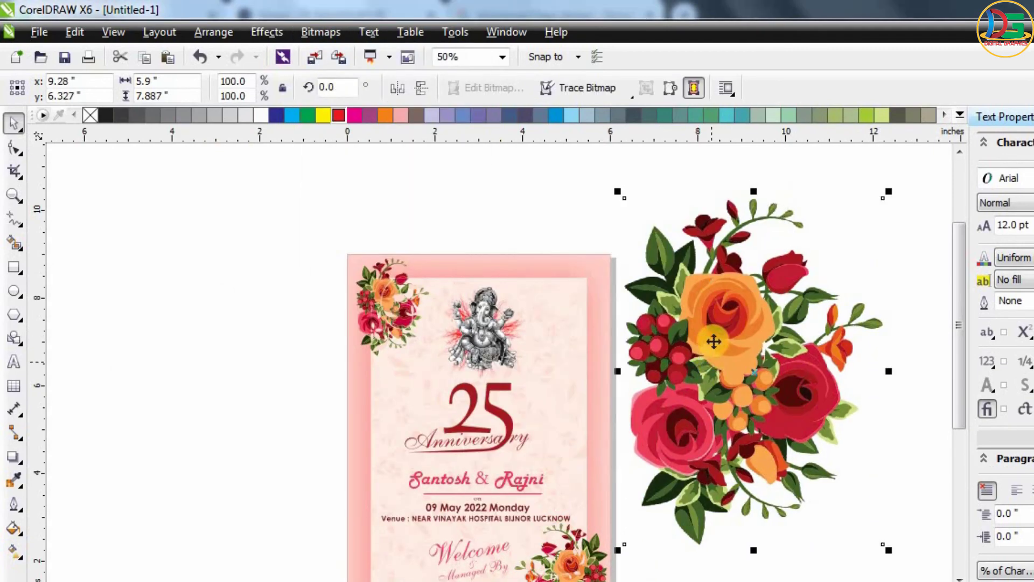
{"action": "left_click_drag", "start_coordinate": [716, 340], "coordinate": [547, 384]}
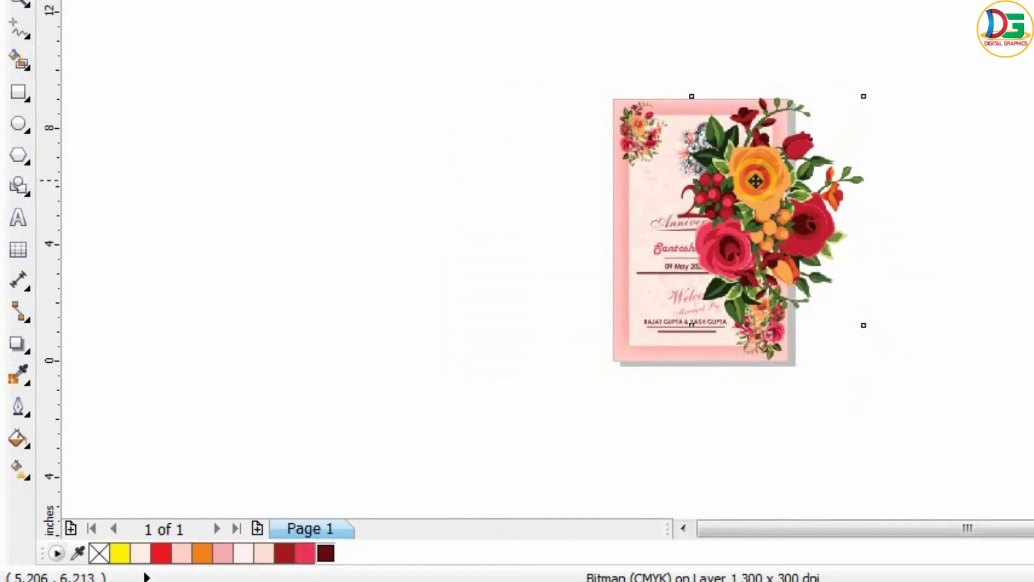
Apply a top-to-bottom linear transparency to the flower bitmap.
{"action": "scroll", "coordinate": [751, 193], "scroll_direction": "up", "scroll_amount": 2}
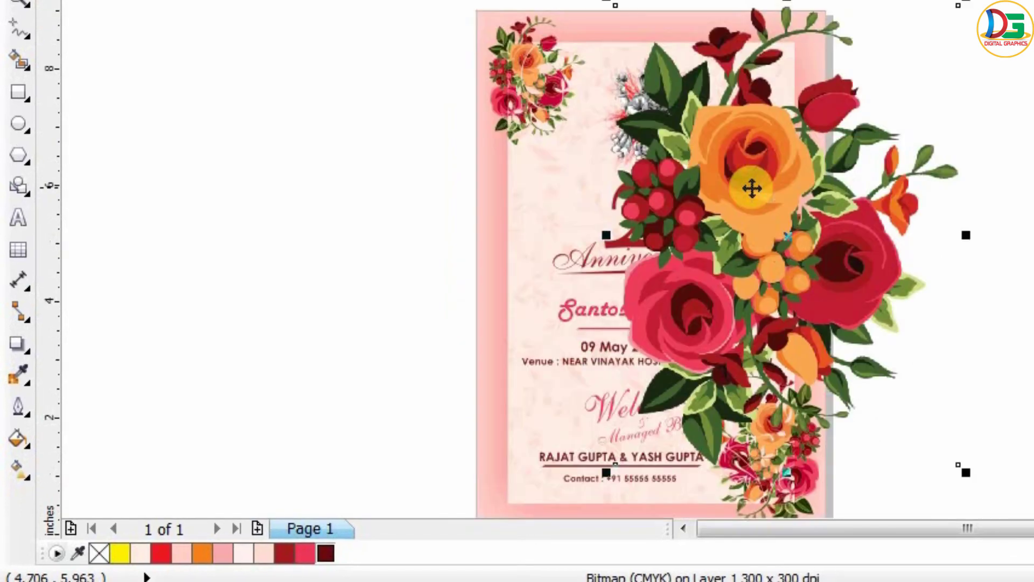
{"action": "left_click", "coordinate": [20, 341]}
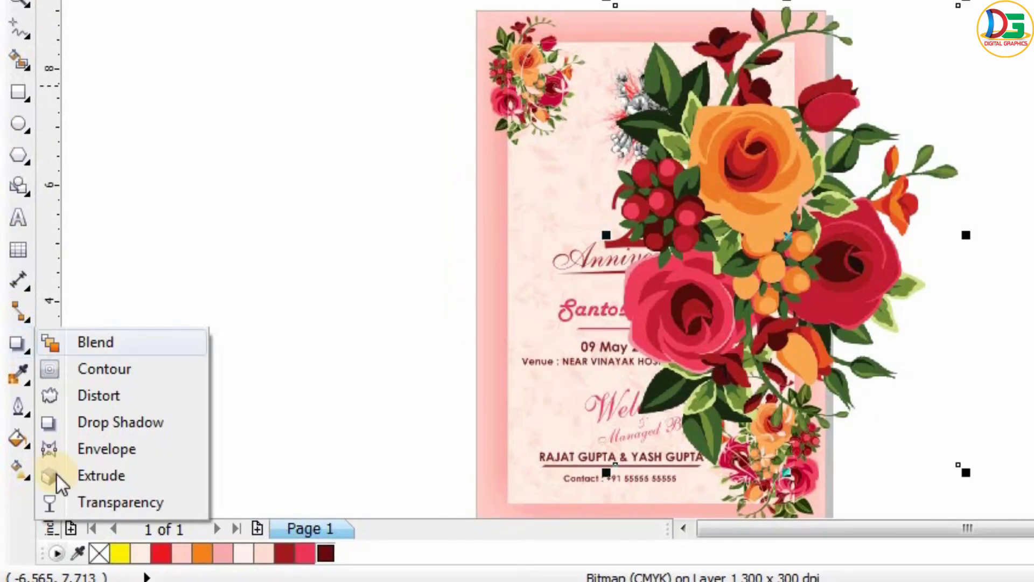
{"action": "left_click", "coordinate": [76, 500]}
{"action": "left_click_drag", "start_coordinate": [768, 7], "coordinate": [767, 483]}
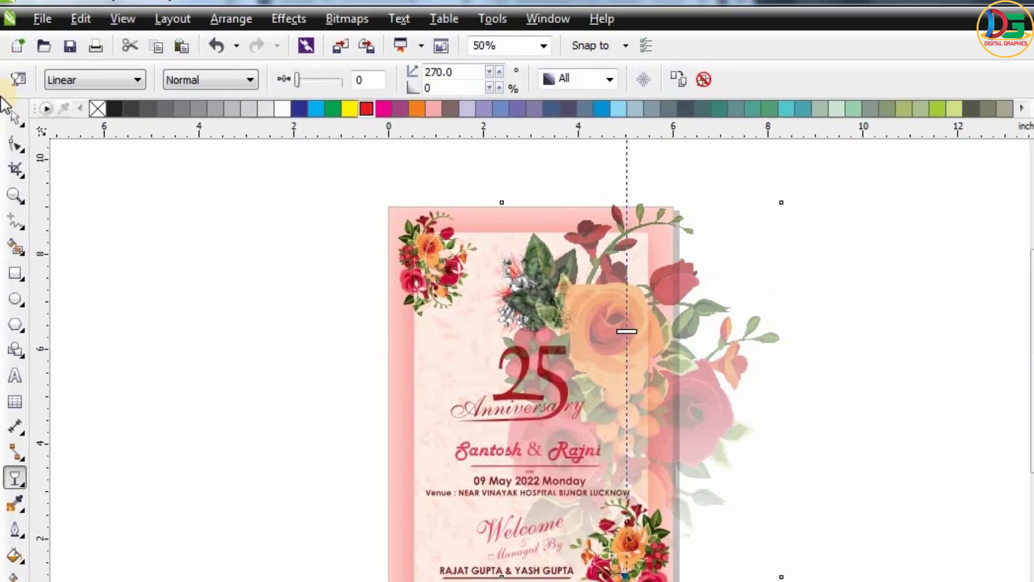
{"action": "left_click", "coordinate": [257, 43]}
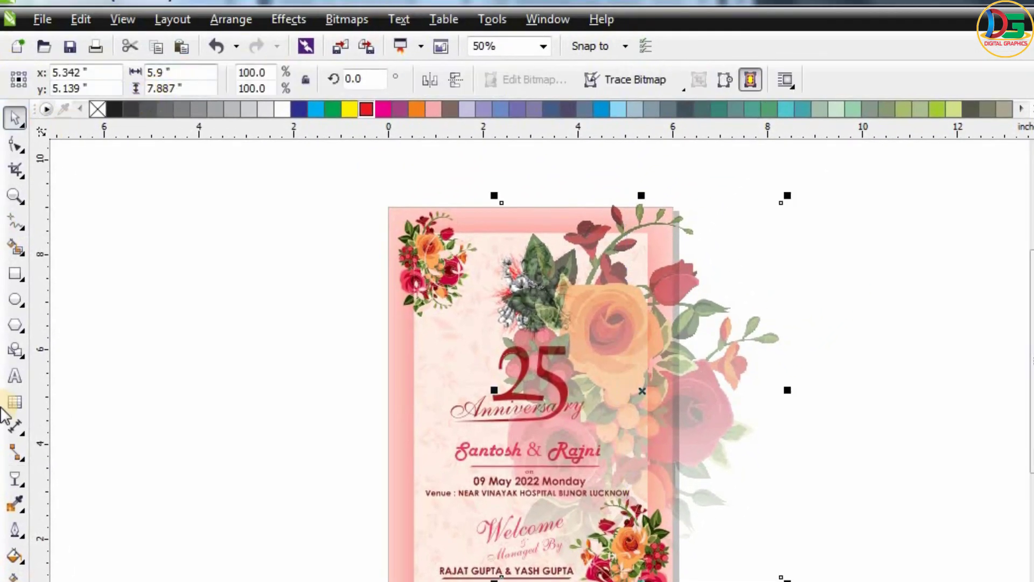
{"action": "left_click", "coordinate": [13, 477]}
Set the transparency blend mode to Multiply and straighten the fade to near vertical.
{"action": "left_click", "coordinate": [224, 80]}
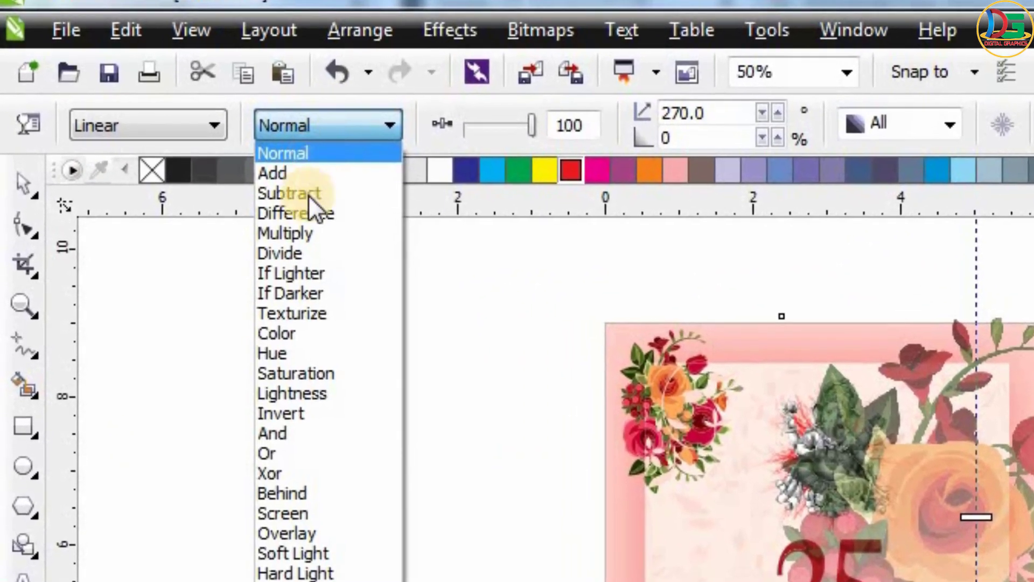
{"action": "left_click", "coordinate": [311, 237]}
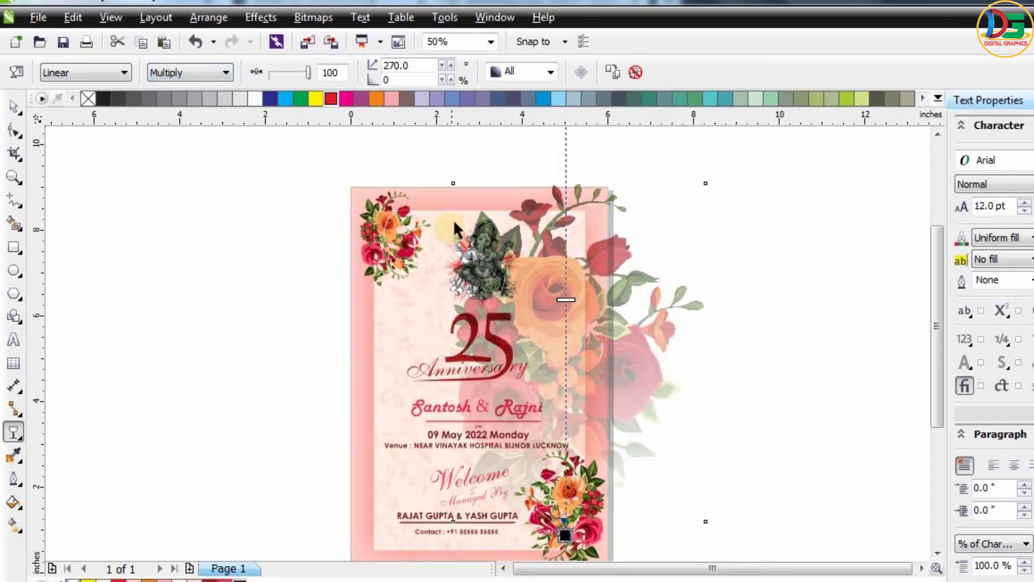
{"action": "scroll", "coordinate": [593, 354], "scroll_direction": "down", "scroll_amount": 1}
{"action": "left_click_drag", "start_coordinate": [579, 212], "coordinate": [592, 40]}
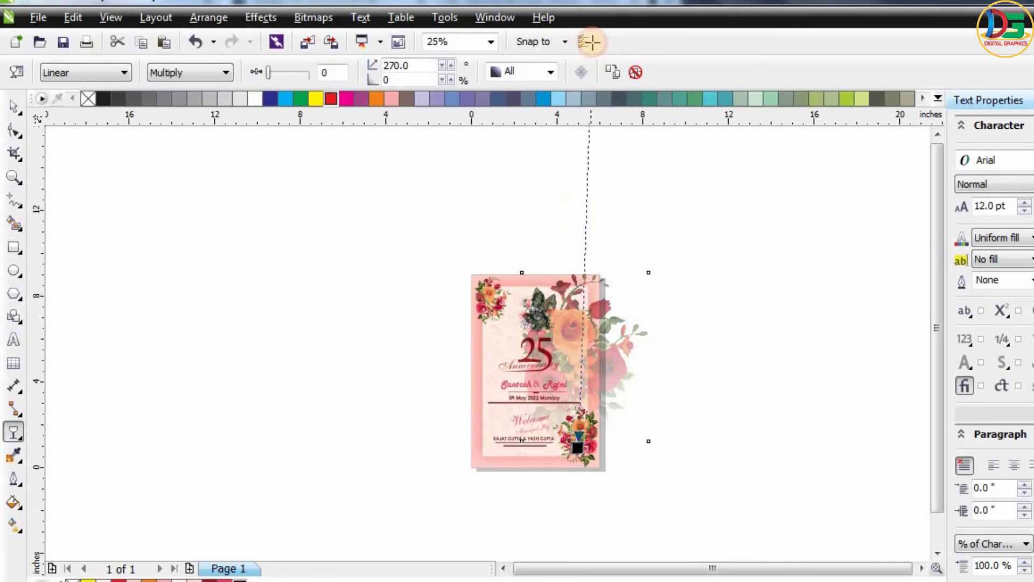
{"action": "scroll", "coordinate": [587, 270], "scroll_direction": "down", "scroll_amount": 1}
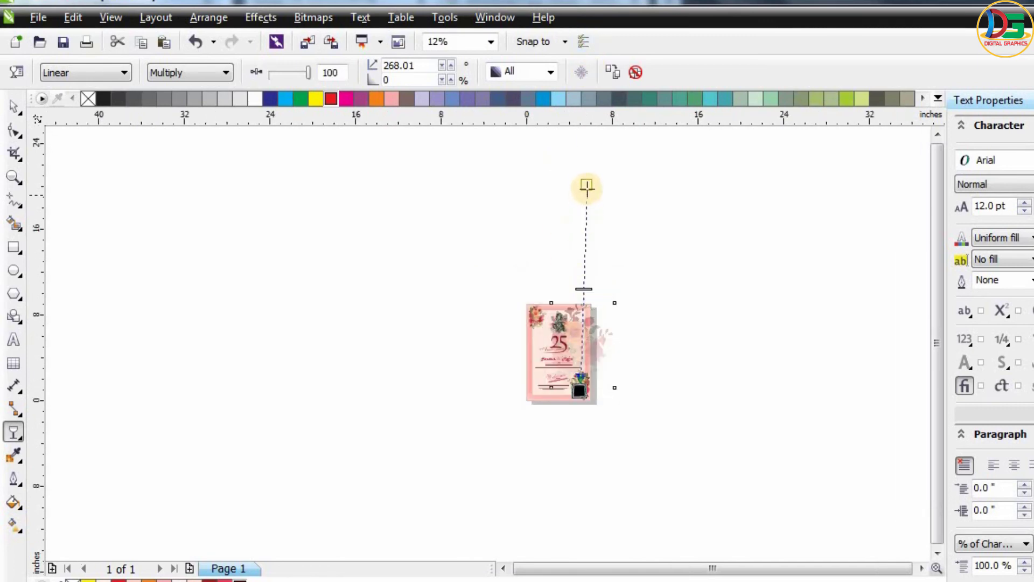
{"action": "left_click_drag", "start_coordinate": [587, 186], "coordinate": [583, 129]}
{"action": "scroll", "coordinate": [595, 387], "scroll_direction": "up", "scroll_amount": 1}
{"action": "scroll", "coordinate": [595, 387], "scroll_direction": "up", "scroll_amount": 2}
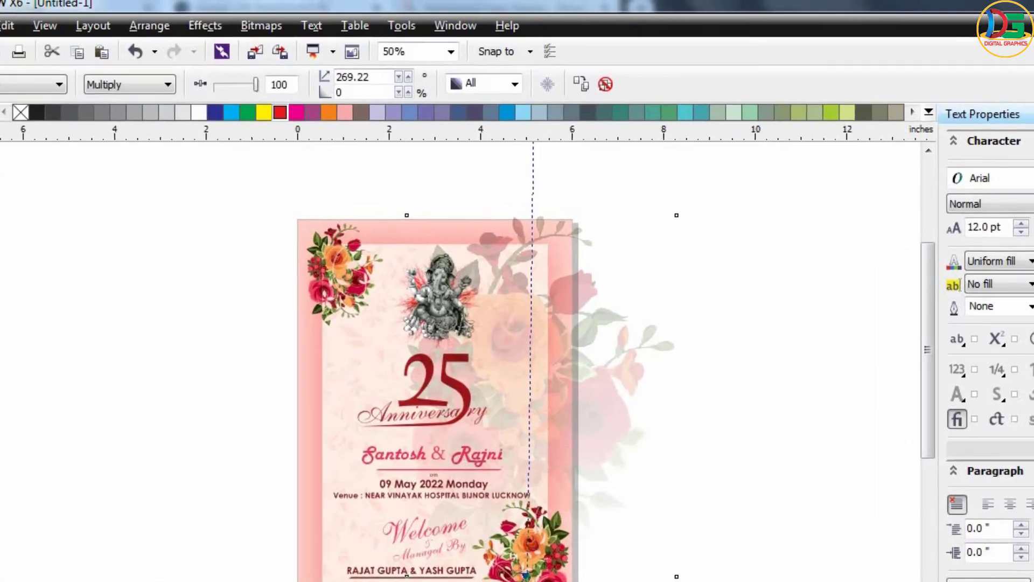
PowerClip the faded flower bitmap inside the card's background rectangle.
{"action": "key", "text": "space"}
{"action": "right_click", "coordinate": [560, 436]}
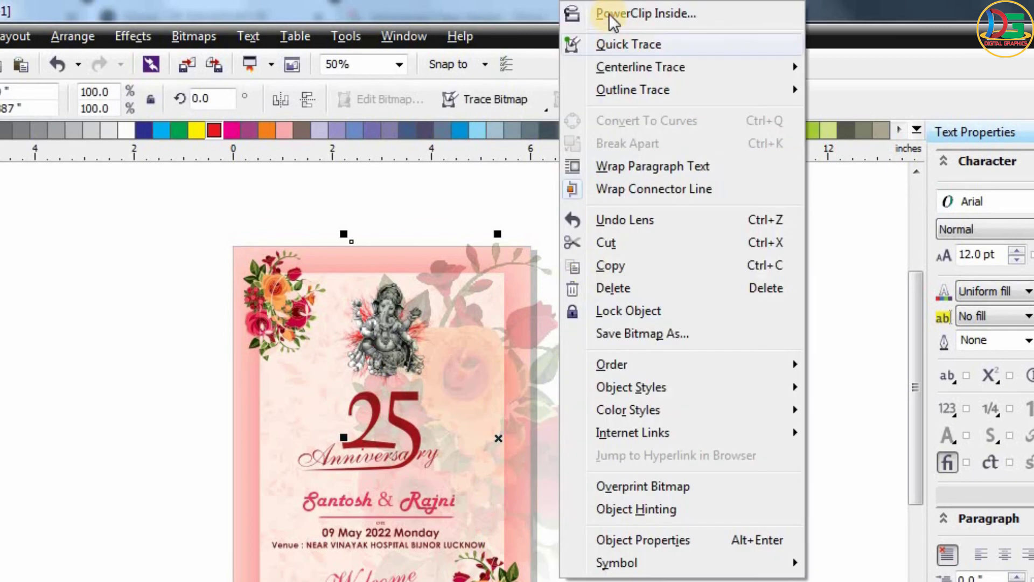
{"action": "left_click", "coordinate": [609, 14]}
{"action": "left_click", "coordinate": [241, 372]}
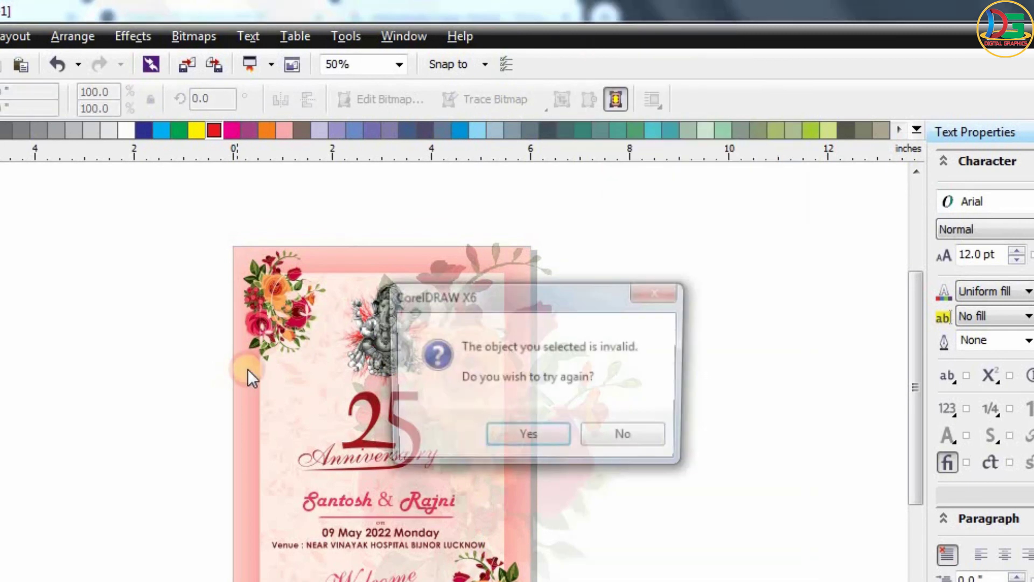
{"action": "left_click", "coordinate": [509, 443]}
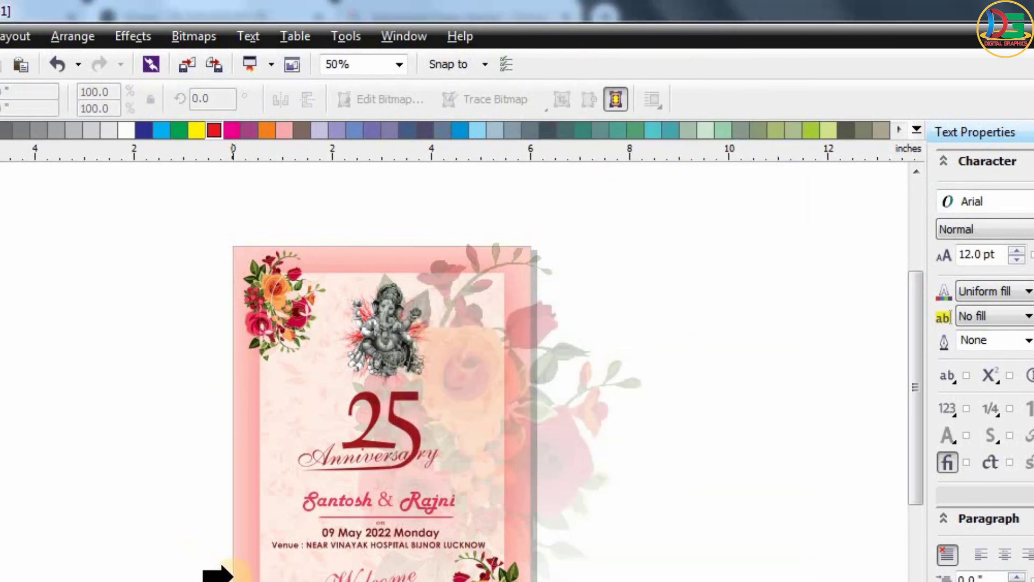
{"action": "left_click", "coordinate": [233, 572]}
{"action": "left_click", "coordinate": [194, 536]}
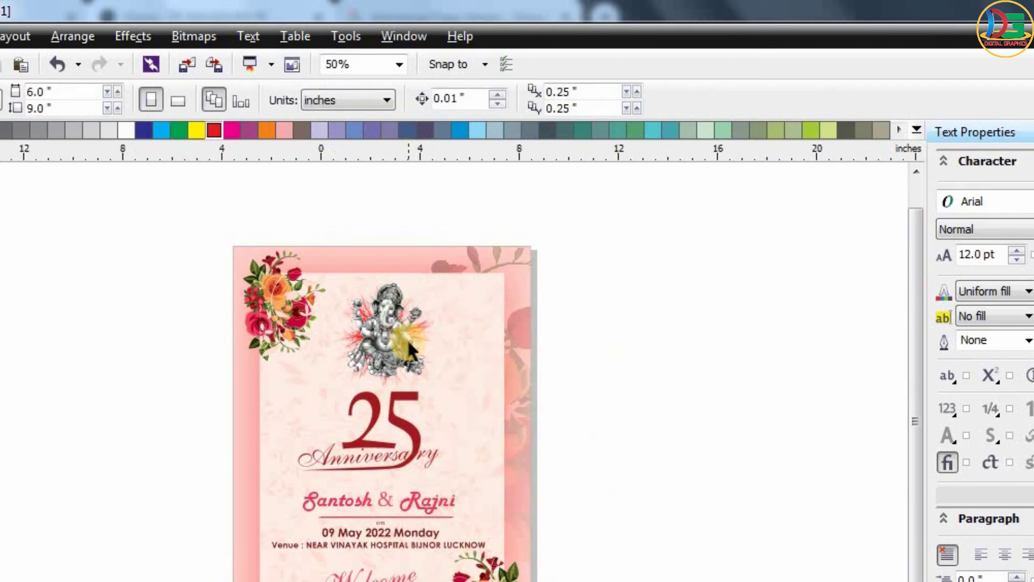
{"action": "scroll", "coordinate": [407, 338], "scroll_direction": "down", "scroll_amount": 1}
{"action": "left_click", "coordinate": [345, 521]}
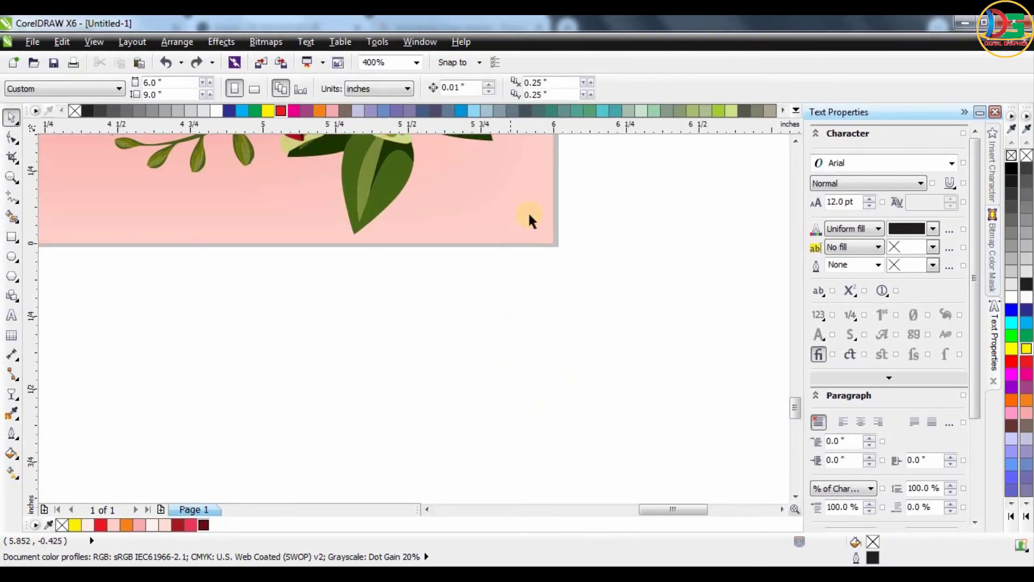
Reposition the clipped flowers toward the card's left side and finish the PowerClip edit.
{"action": "left_click", "coordinate": [113, 250]}
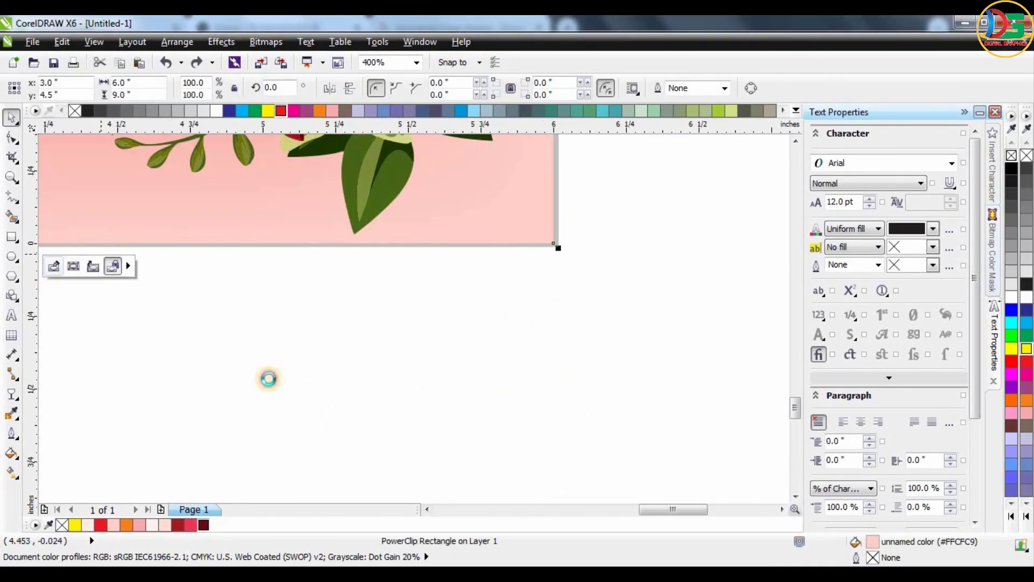
{"action": "scroll", "coordinate": [507, 469], "scroll_direction": "down", "scroll_amount": 3}
{"action": "scroll", "coordinate": [503, 426], "scroll_direction": "down", "scroll_amount": 2}
{"action": "scroll", "coordinate": [491, 224], "scroll_direction": "up", "scroll_amount": 1}
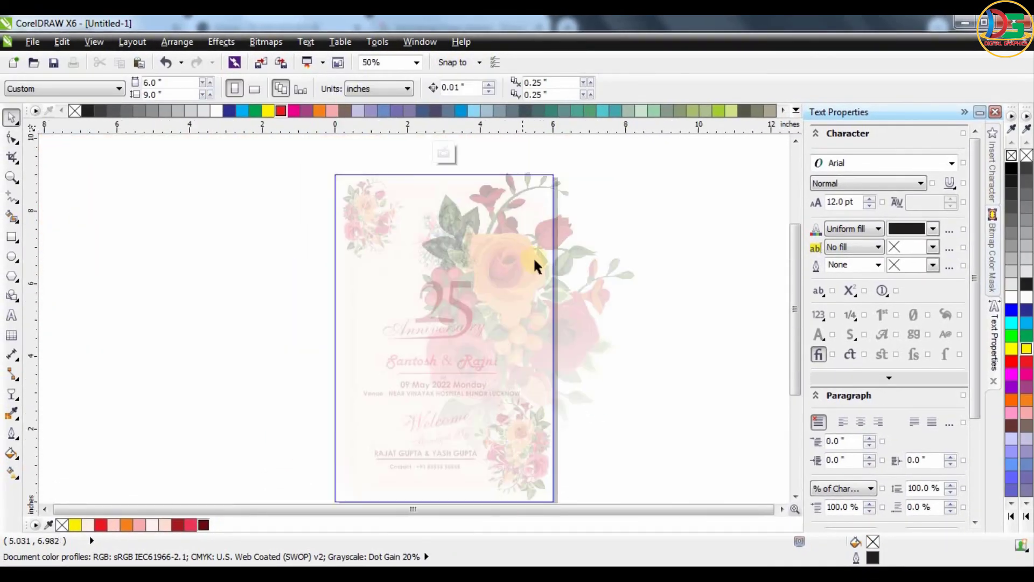
{"action": "left_click", "coordinate": [586, 292]}
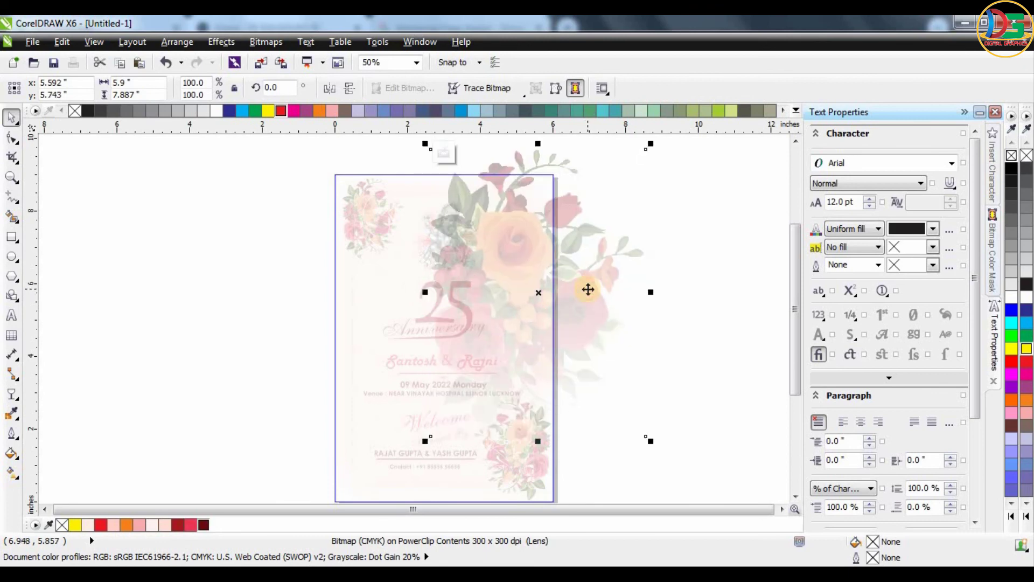
{"action": "mouse_move", "coordinate": [577, 292]}
{"action": "left_mouse_down"}
{"action": "mouse_move", "coordinate": [411, 356]}
{"action": "mouse_move", "coordinate": [264, 349]}
{"action": "mouse_move", "coordinate": [611, 329]}
{"action": "left_mouse_up"}
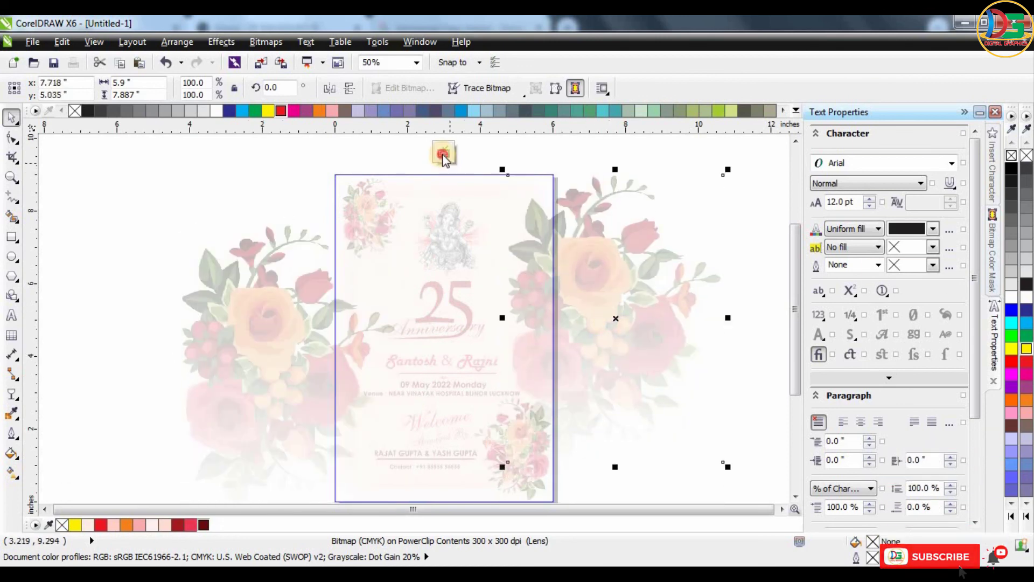
{"action": "left_click", "coordinate": [443, 154]}
{"action": "scroll", "coordinate": [506, 358], "scroll_direction": "up", "scroll_amount": 1}
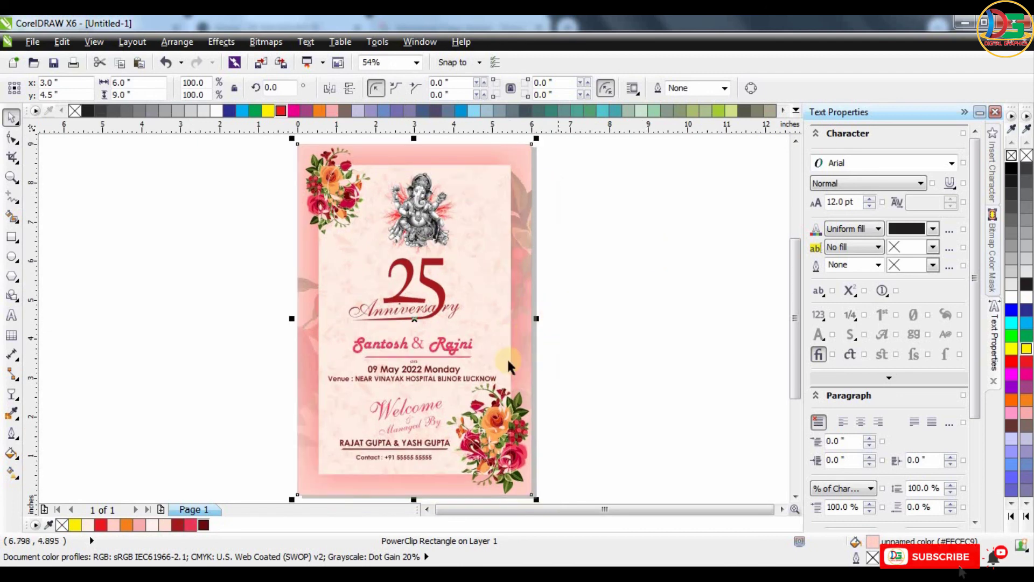